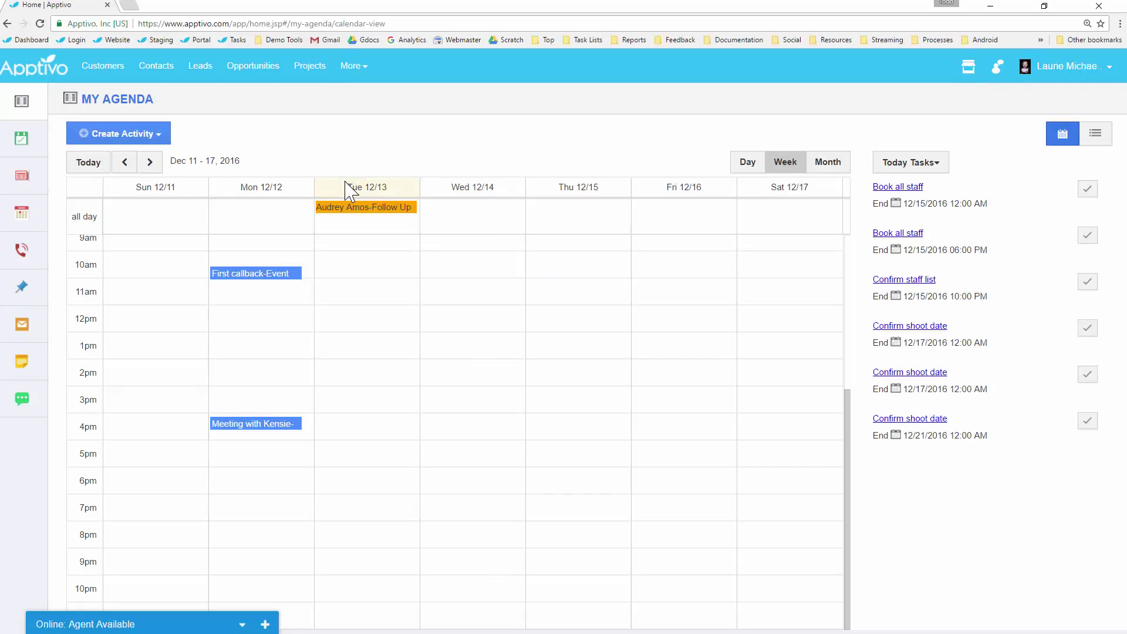
- Go to the Employees app under More > Human Resources
left_click(360, 68)
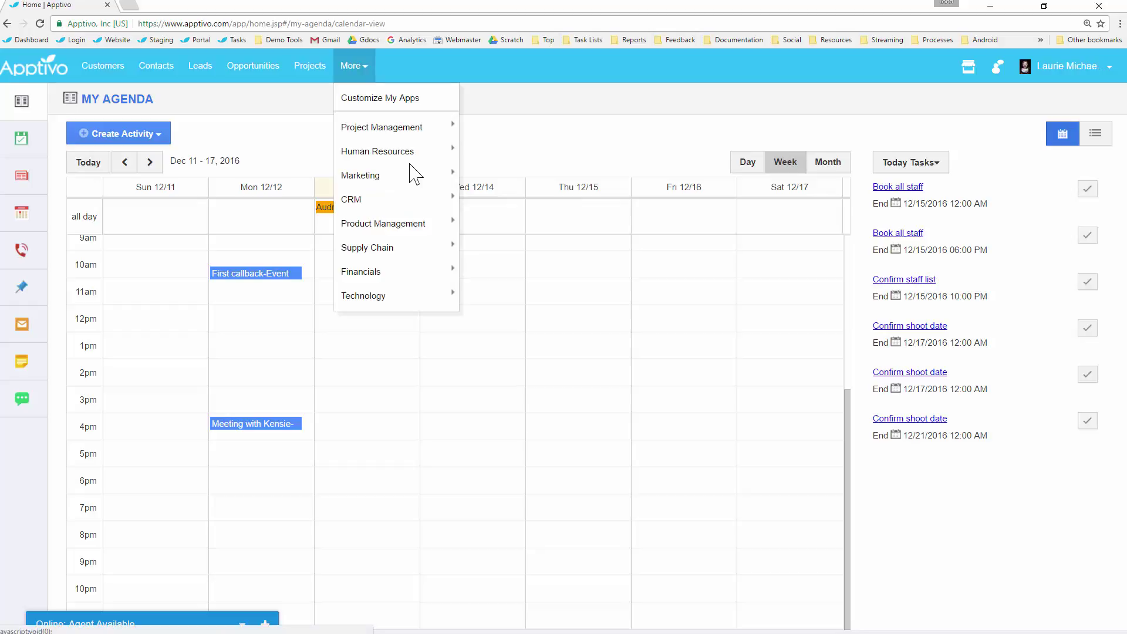
mouse_move(414, 154)
left_click(504, 182)
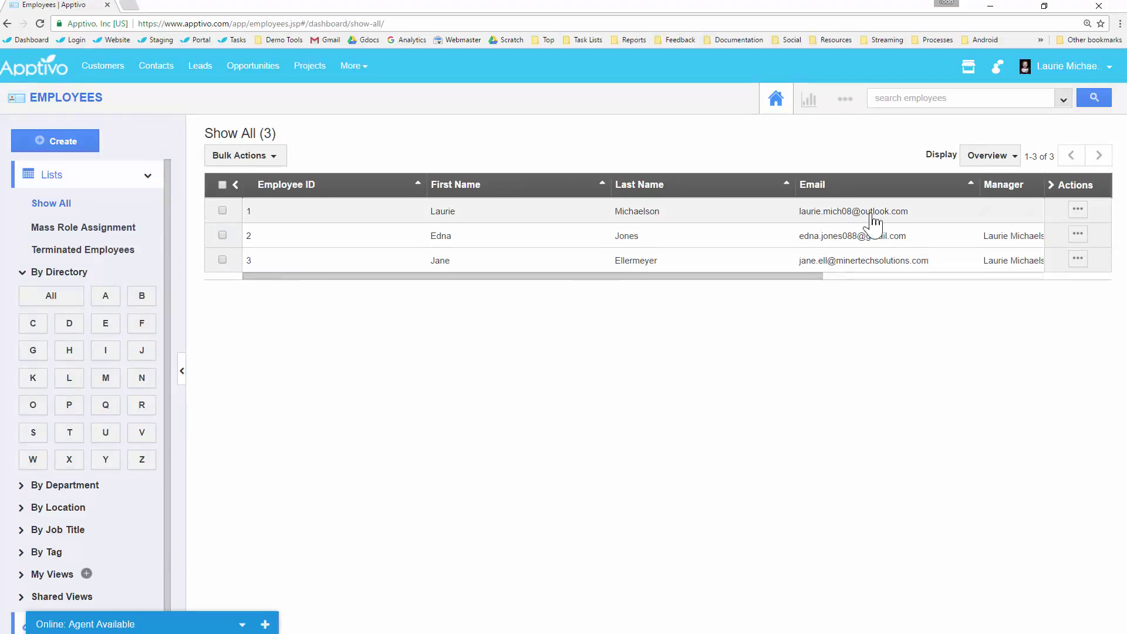
- Open the first employee's record and review its App Access Privileges, showing only Super User
left_click(1078, 210)
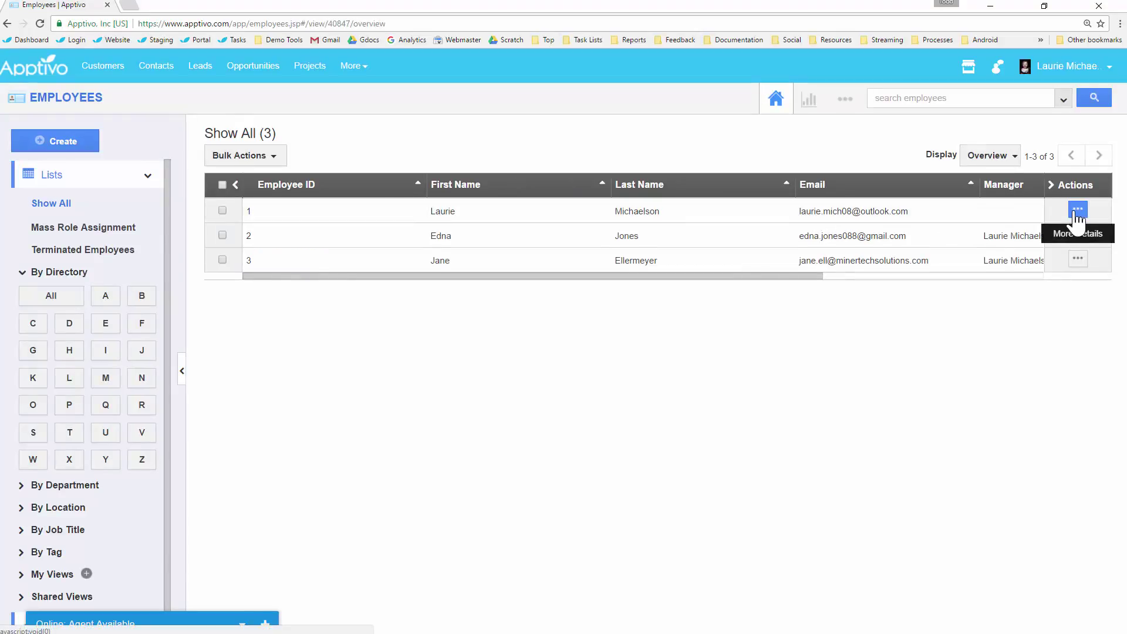
scroll(548, 276, "down", 4)
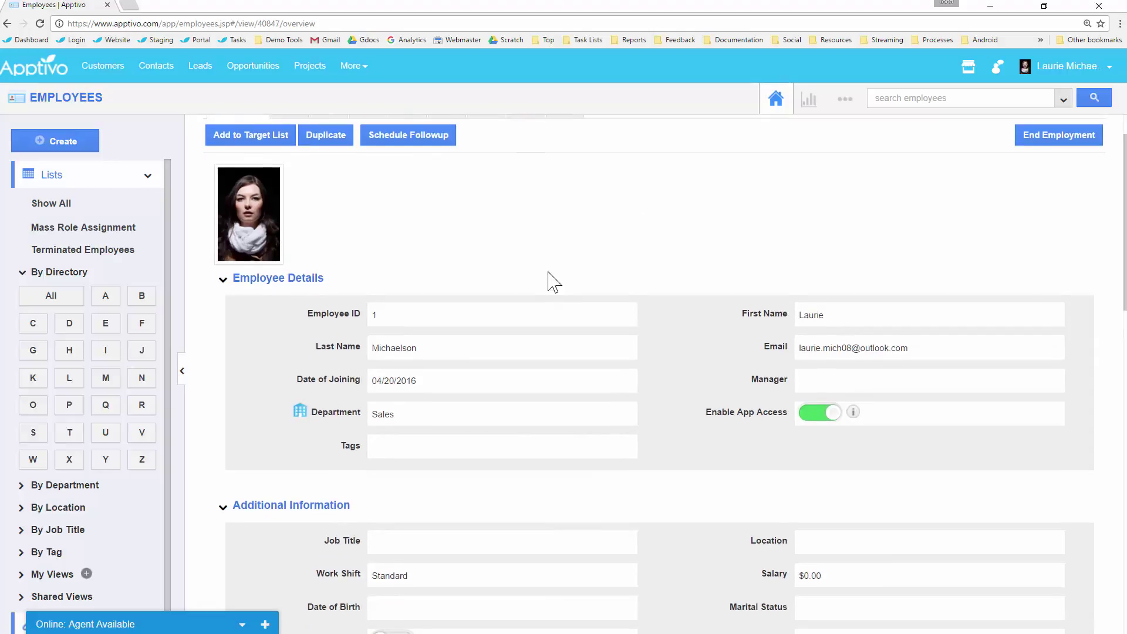
scroll(546, 304, "down", 3)
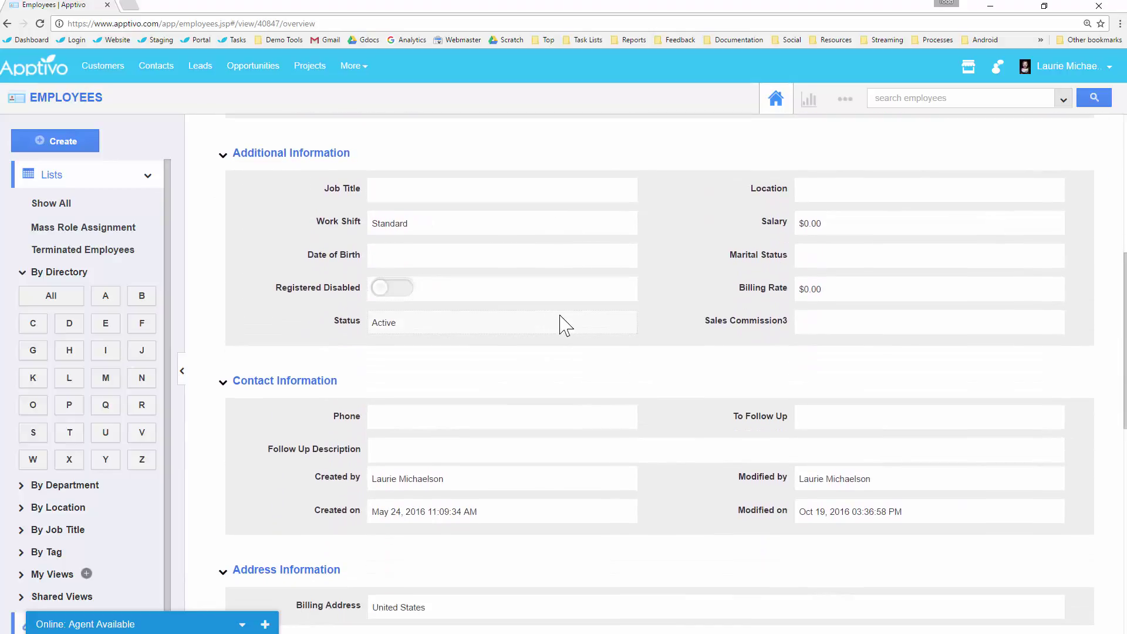
scroll(563, 327, "up", 2)
scroll(563, 327, "up", 1)
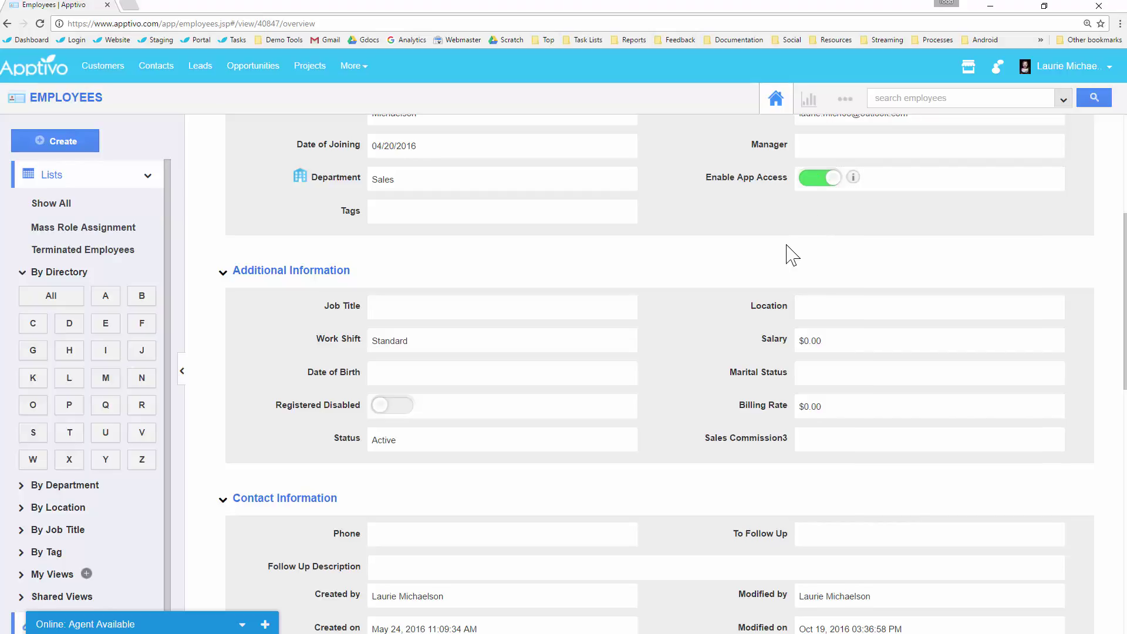
scroll(786, 258, "down", 8)
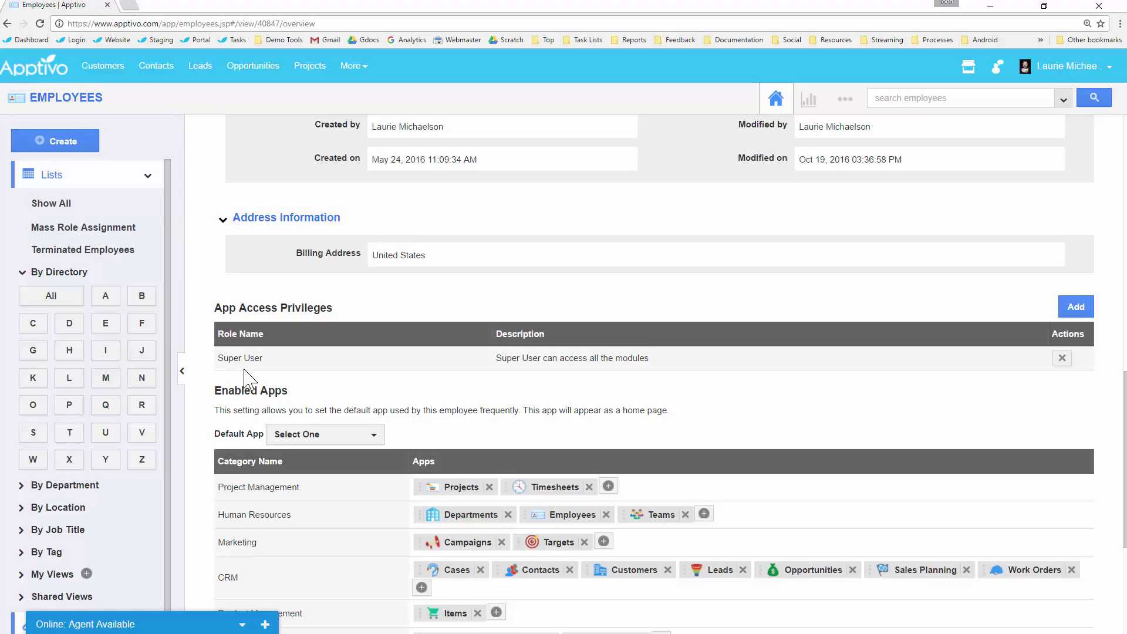
left_click(253, 358)
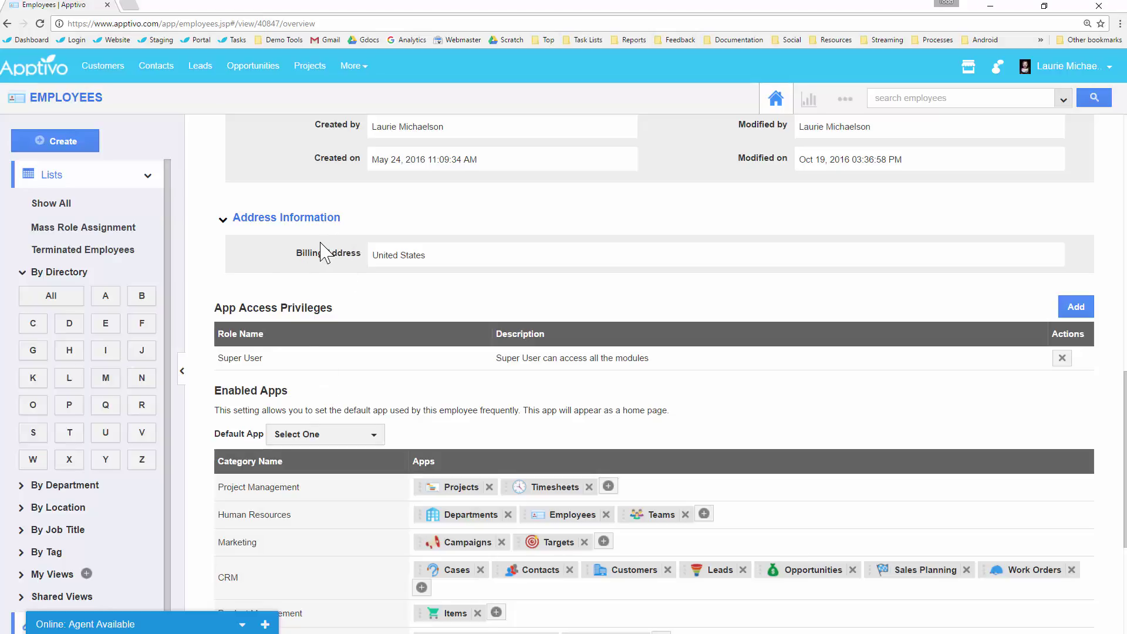
- Return to the full employee list and open the third employee's record to view its roles
left_click(40, 207)
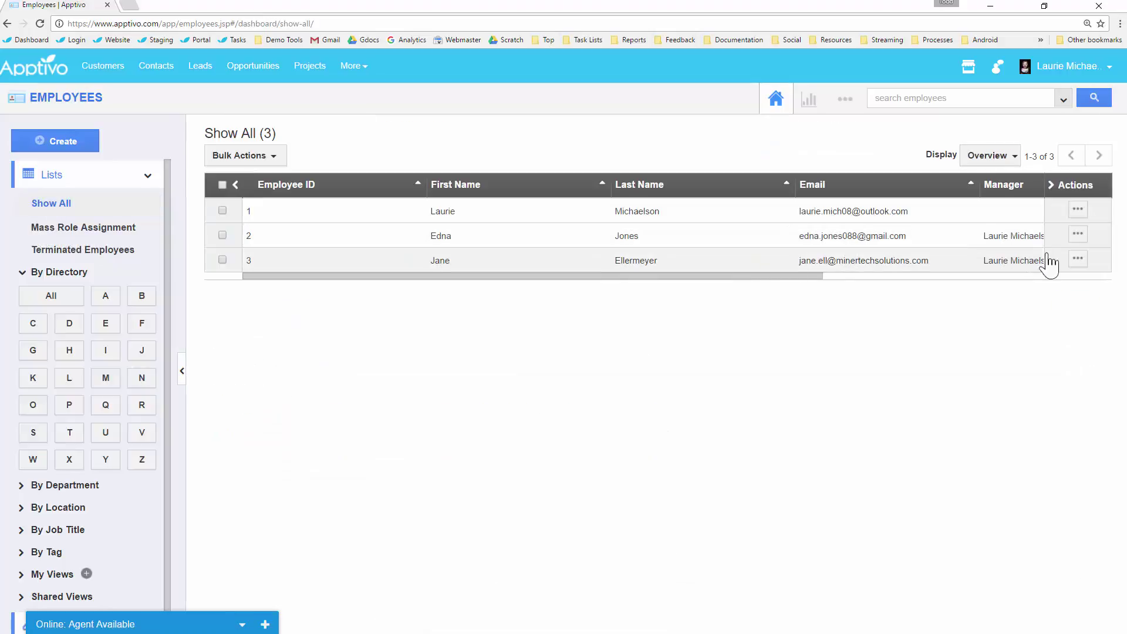
left_click(1077, 257)
scroll(624, 461, "down", 12)
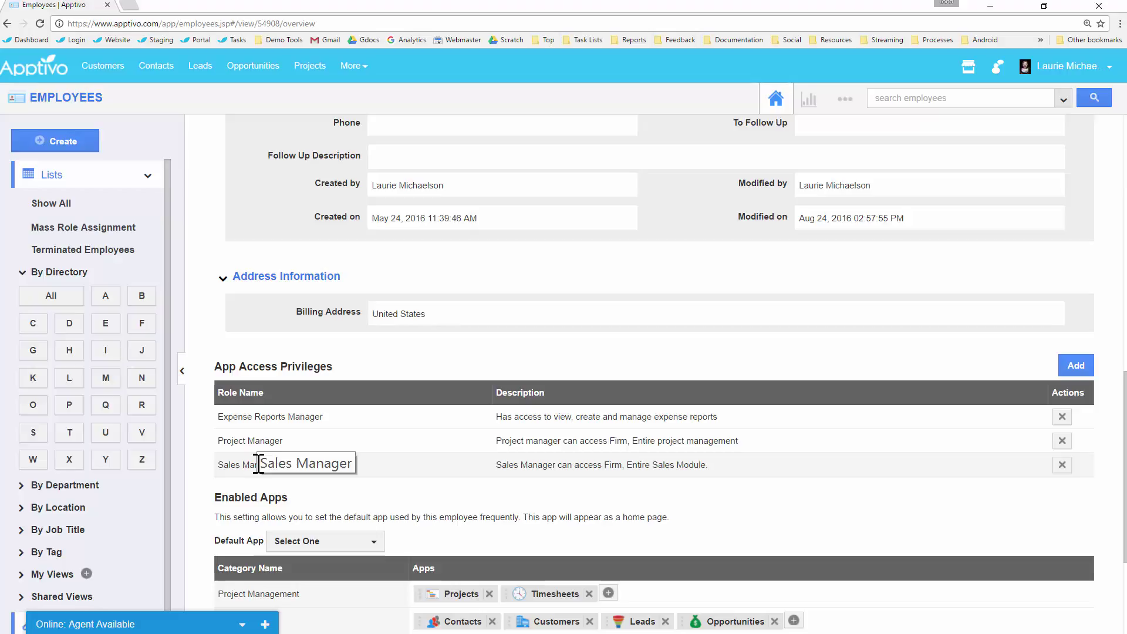
- Open the Employees settings and show the Security Roles list down to Sales Manager
left_click(846, 99)
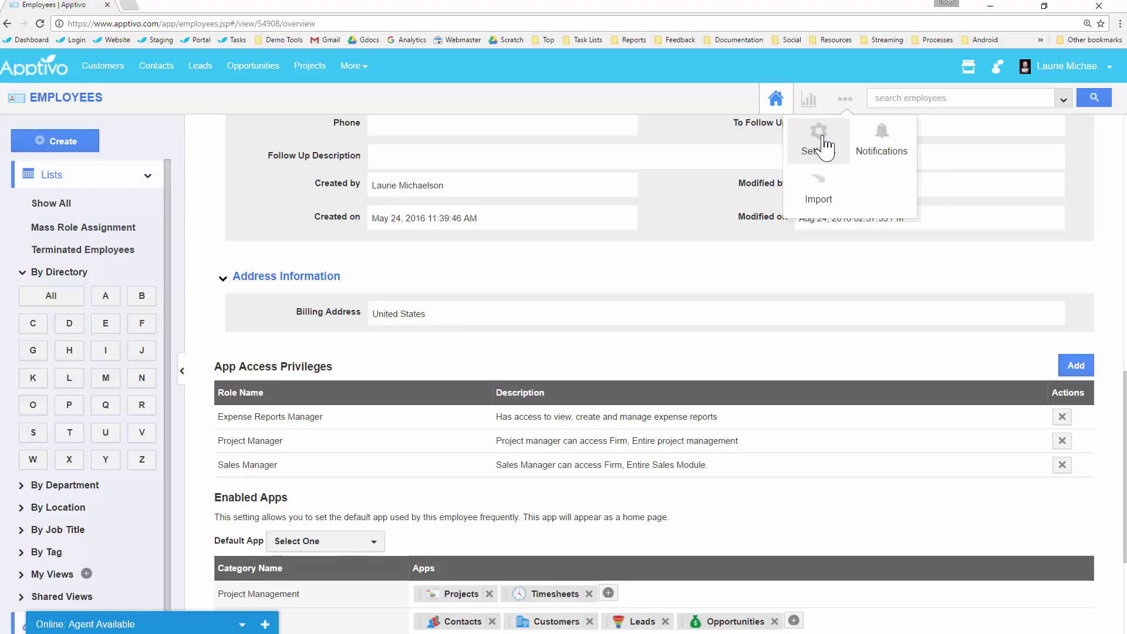
left_click(822, 147)
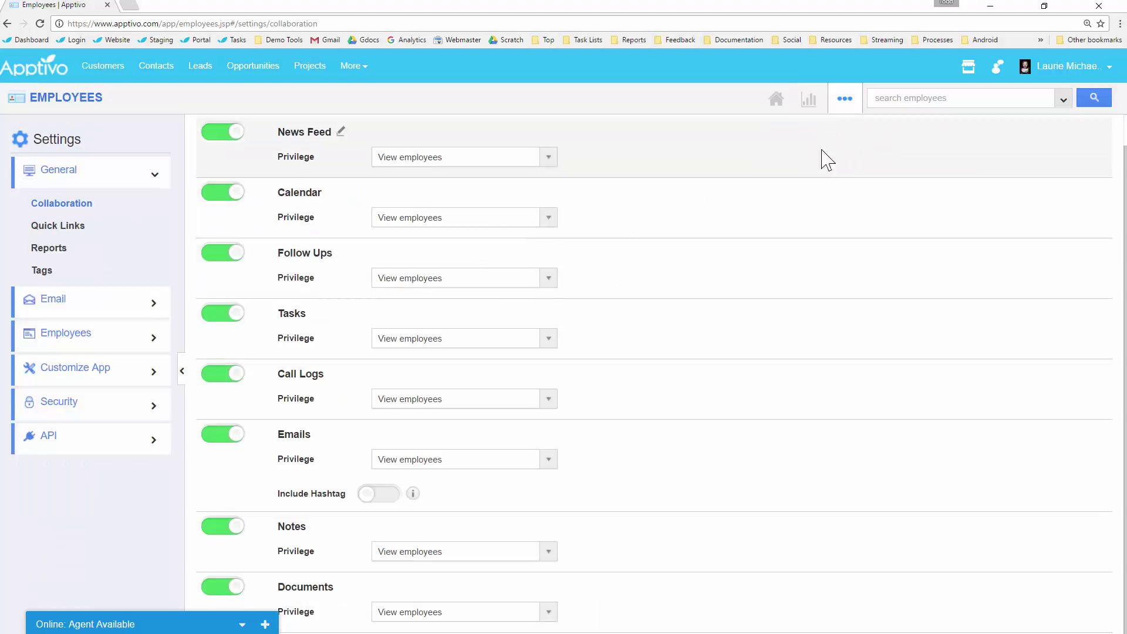
left_click(845, 99)
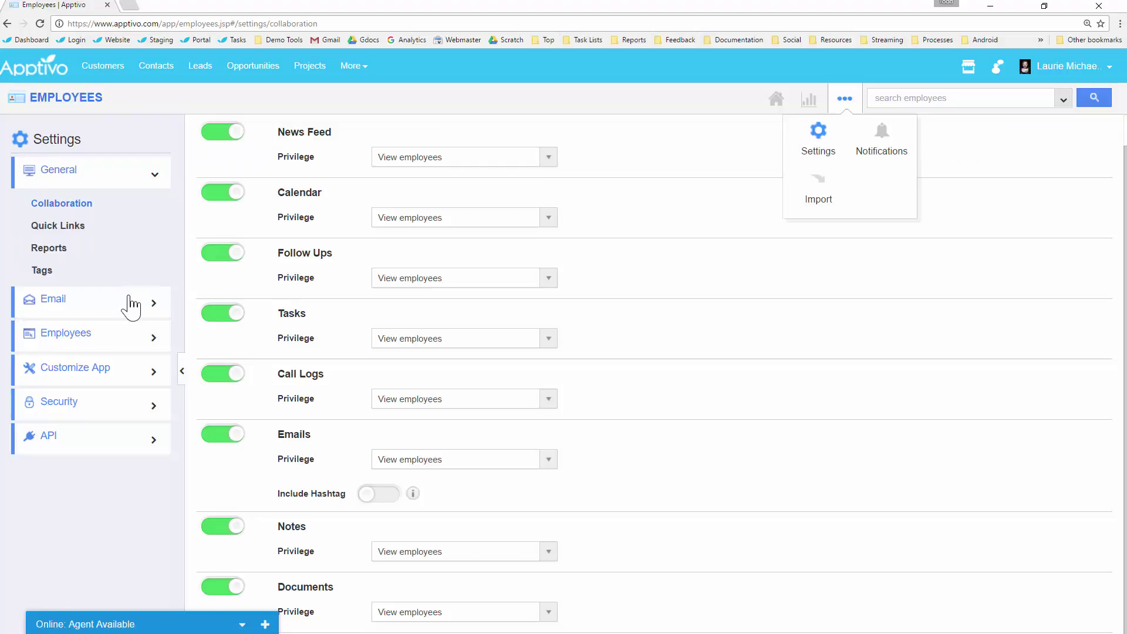
left_click(125, 345)
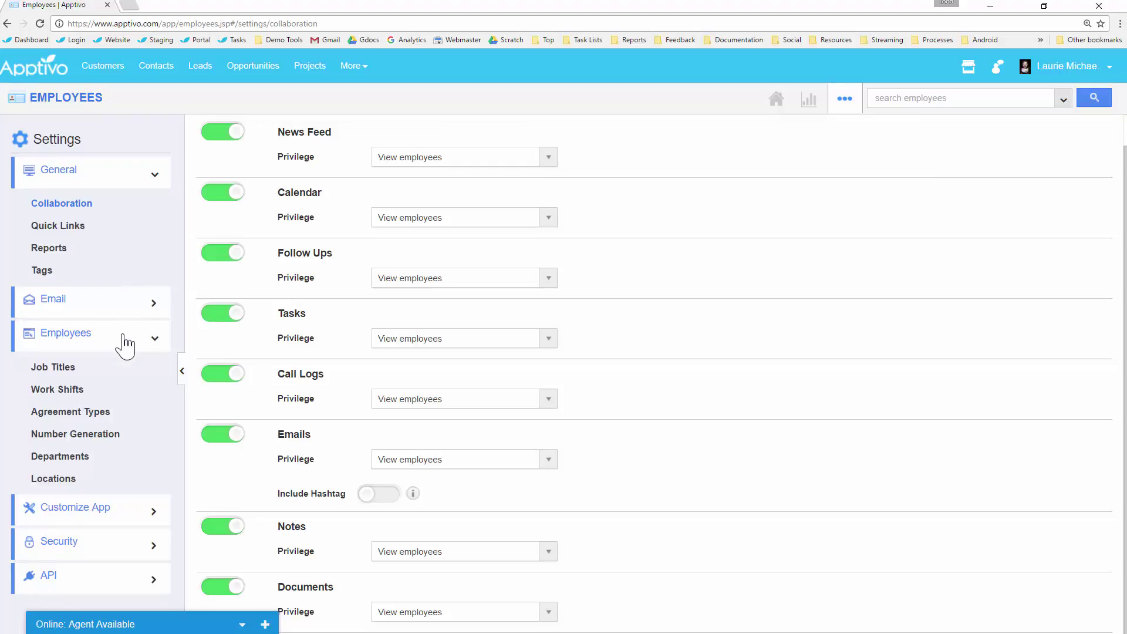
left_click(71, 546)
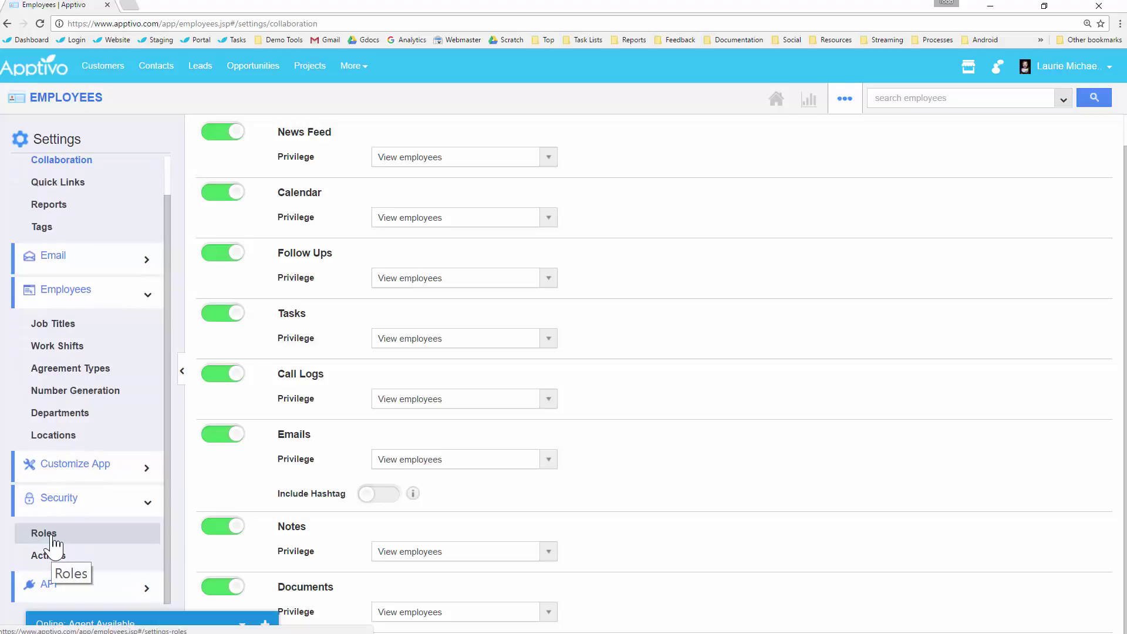
left_click(44, 533)
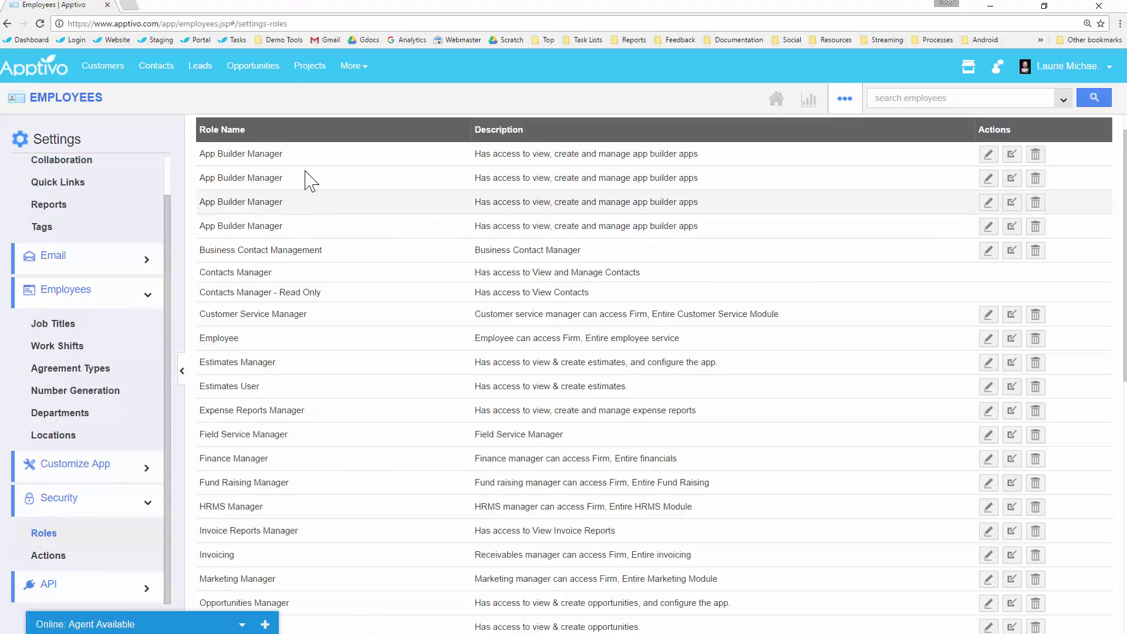
scroll(327, 222, "down", 2)
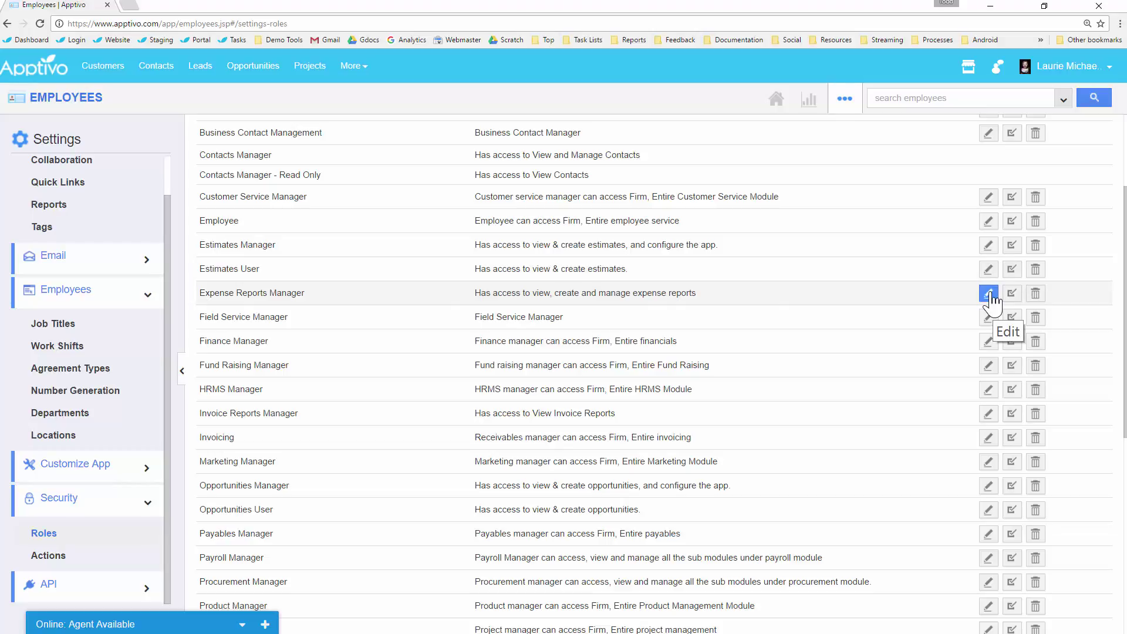
scroll(993, 300, "down", 5)
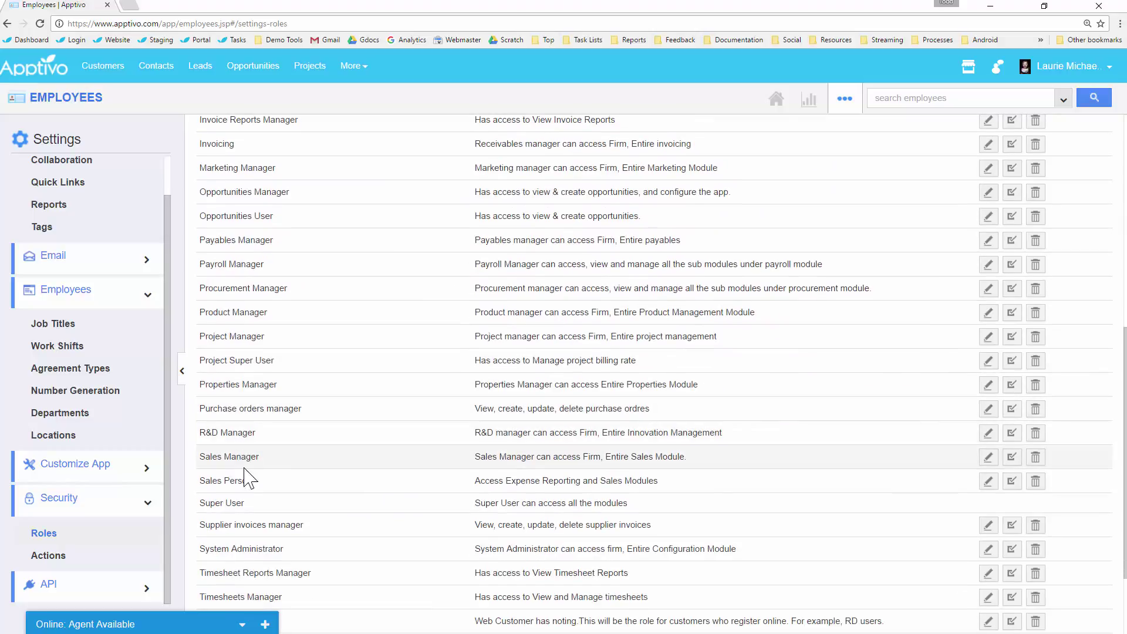
- Open the Sales Manager role in Edit Role and look through its privileges table
left_click(988, 463)
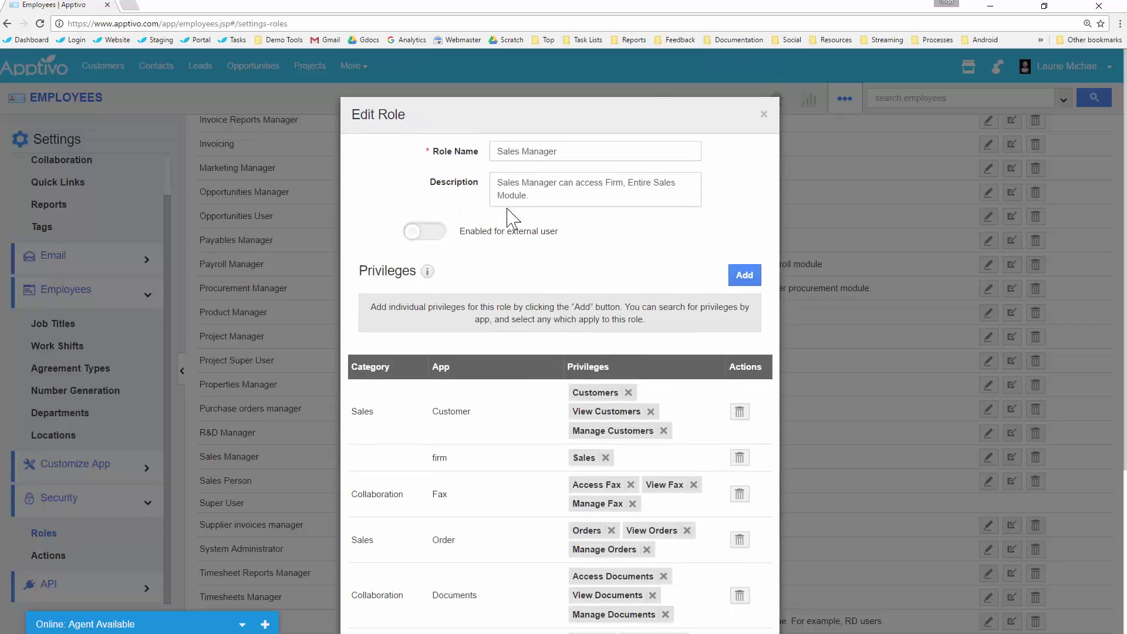
scroll(566, 265, "down", 2)
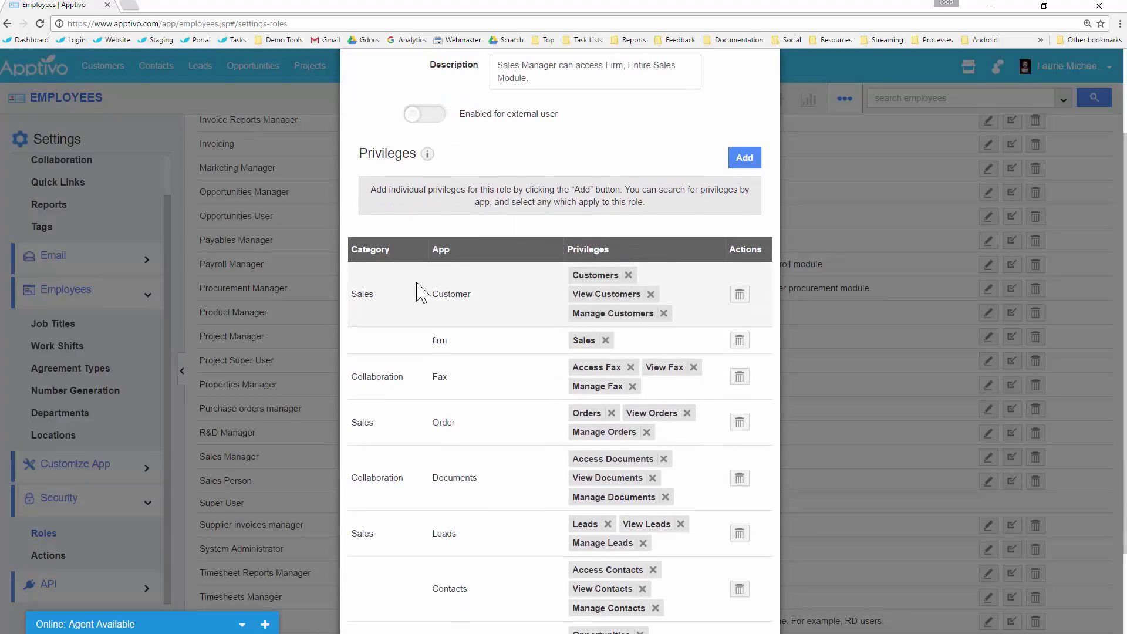
scroll(421, 285, "down", 1)
left_click_drag(444, 235, 463, 236)
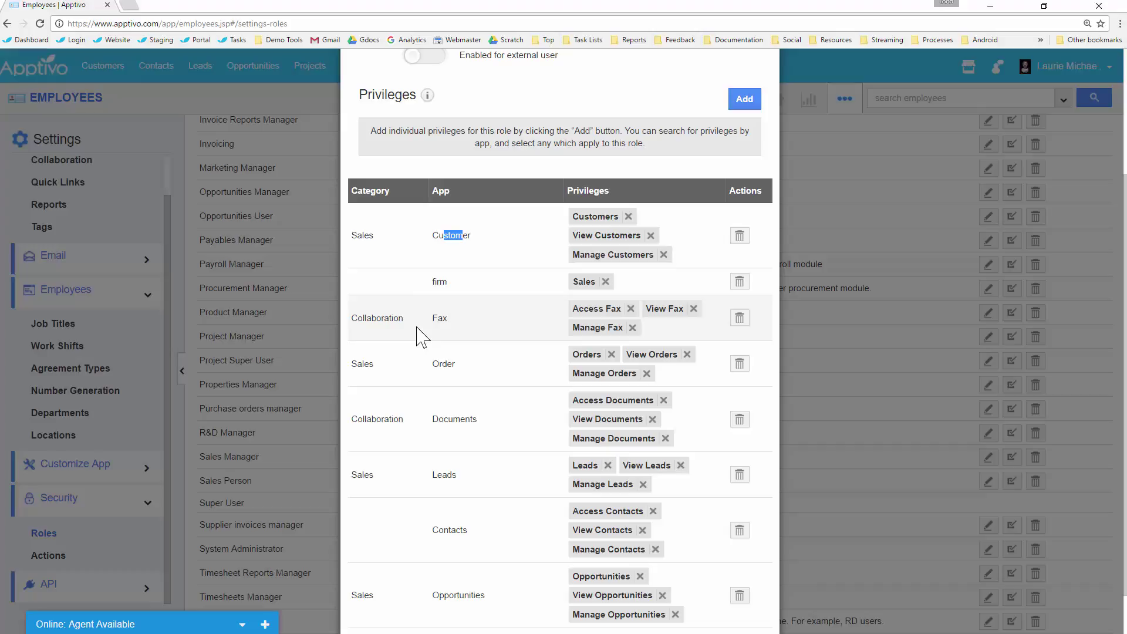
scroll(487, 382, "down", 1)
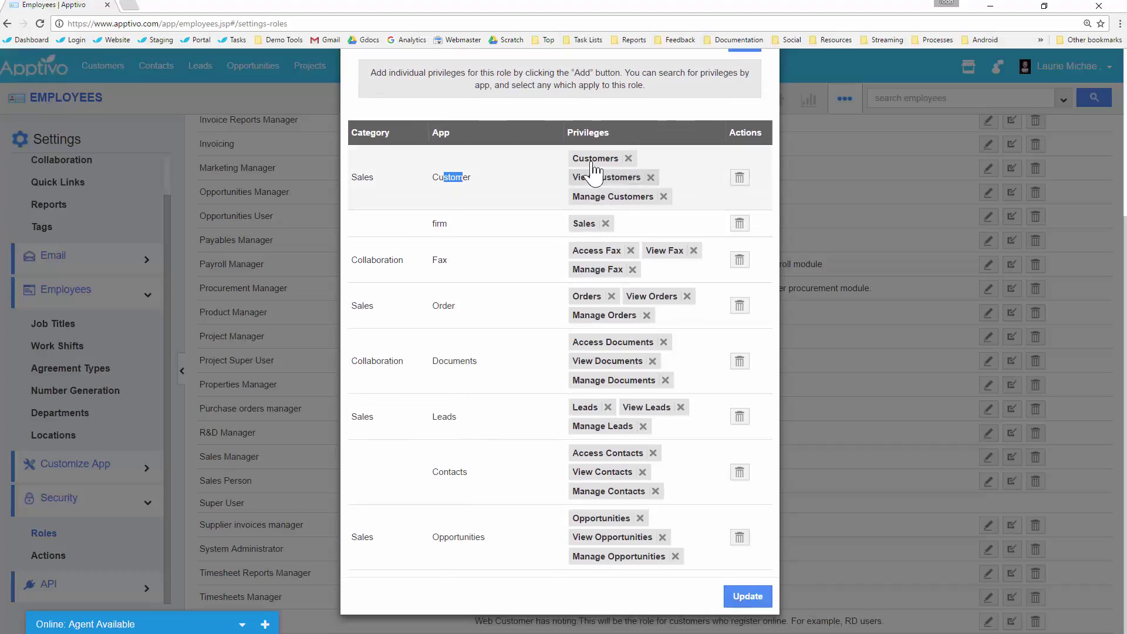
scroll(574, 282, "up", 3)
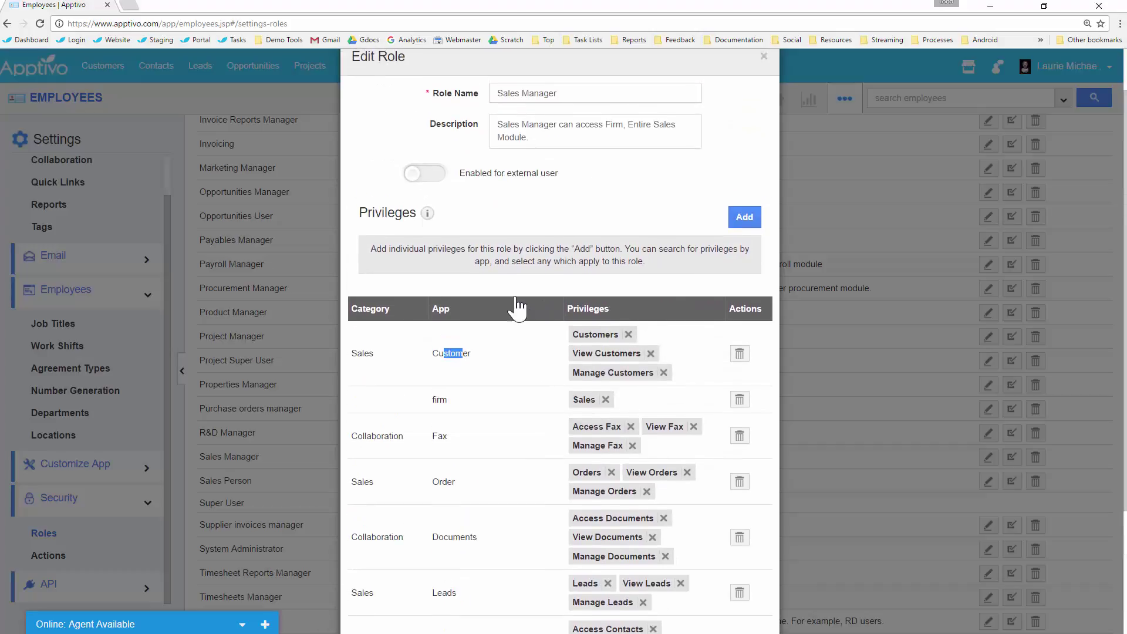
- Browse the Sales Manager's Add Privilege list for CRM Contacts, Opportunities and Leads
left_click(747, 222)
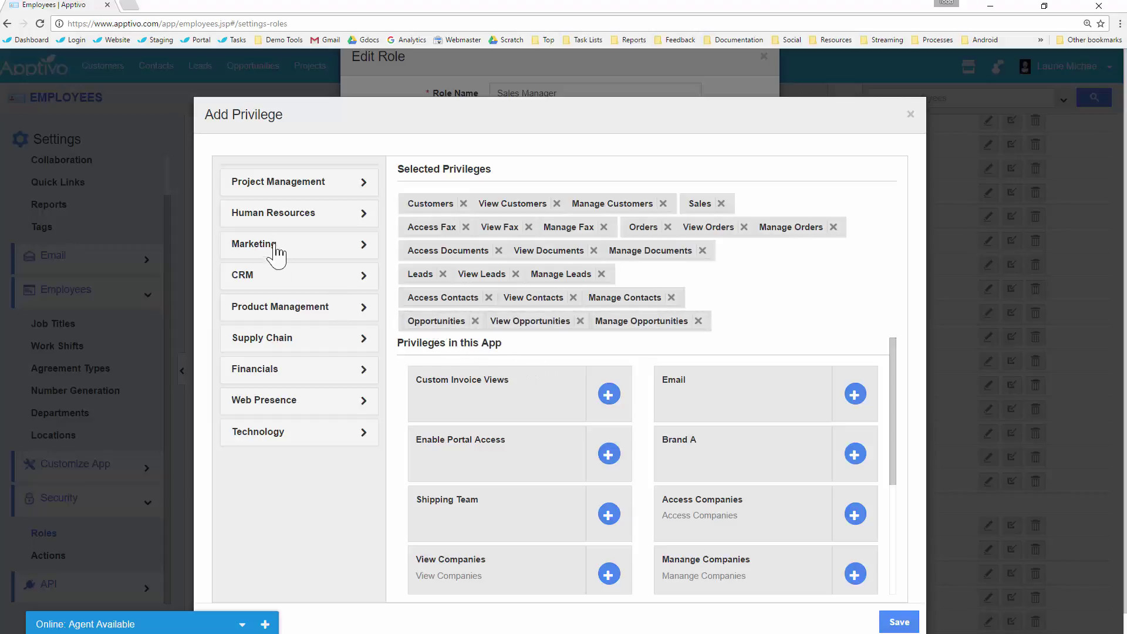
left_click(284, 286)
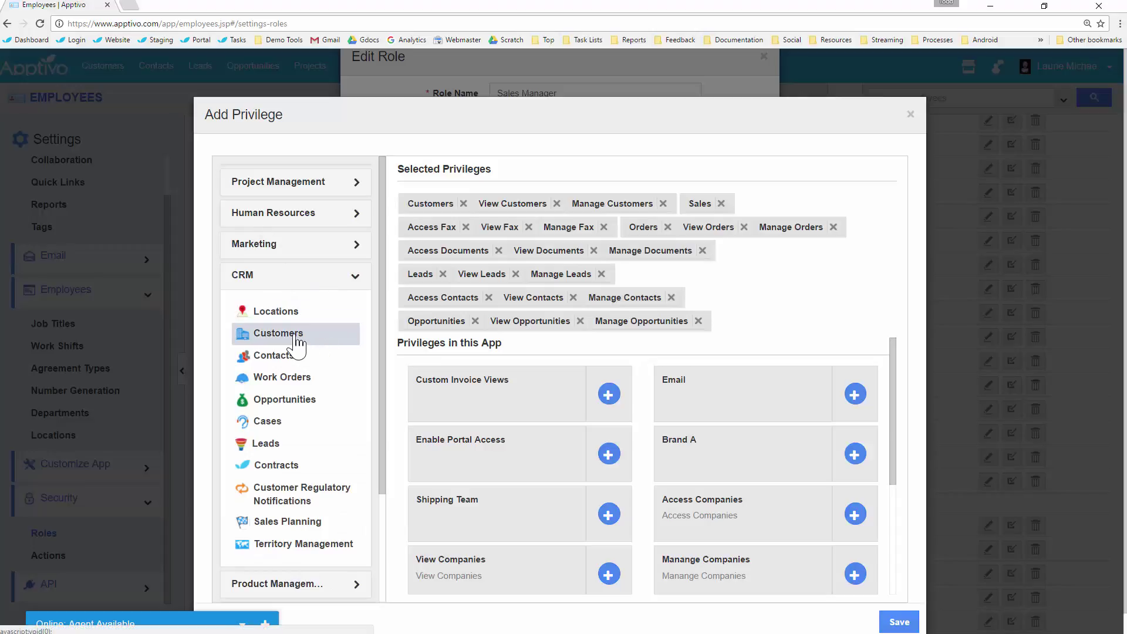
left_click(279, 359)
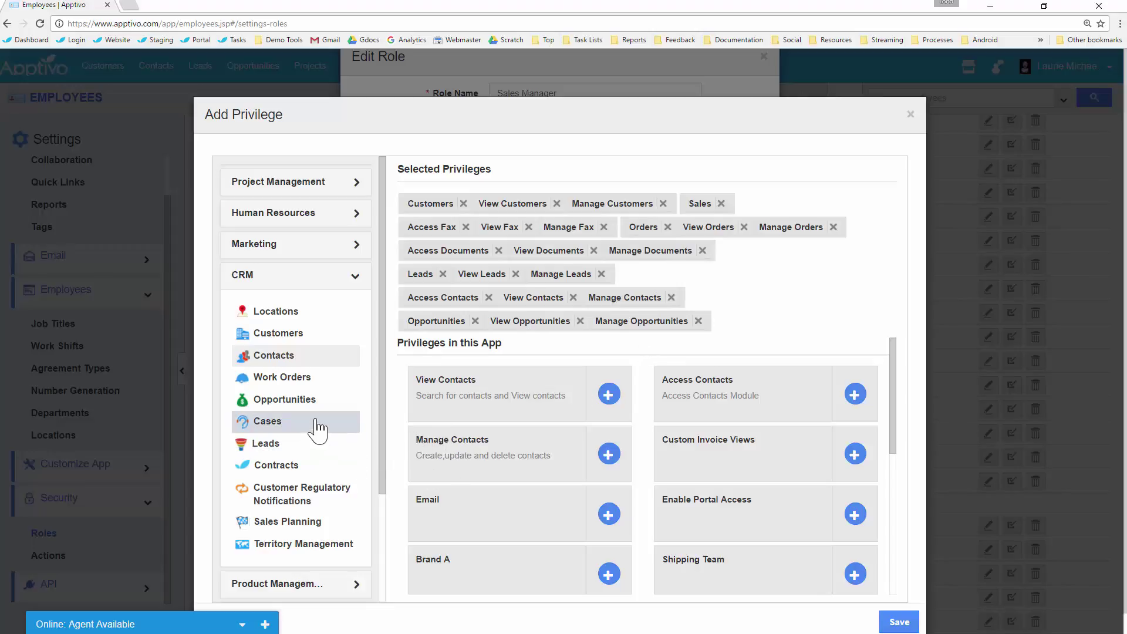
left_click(307, 401)
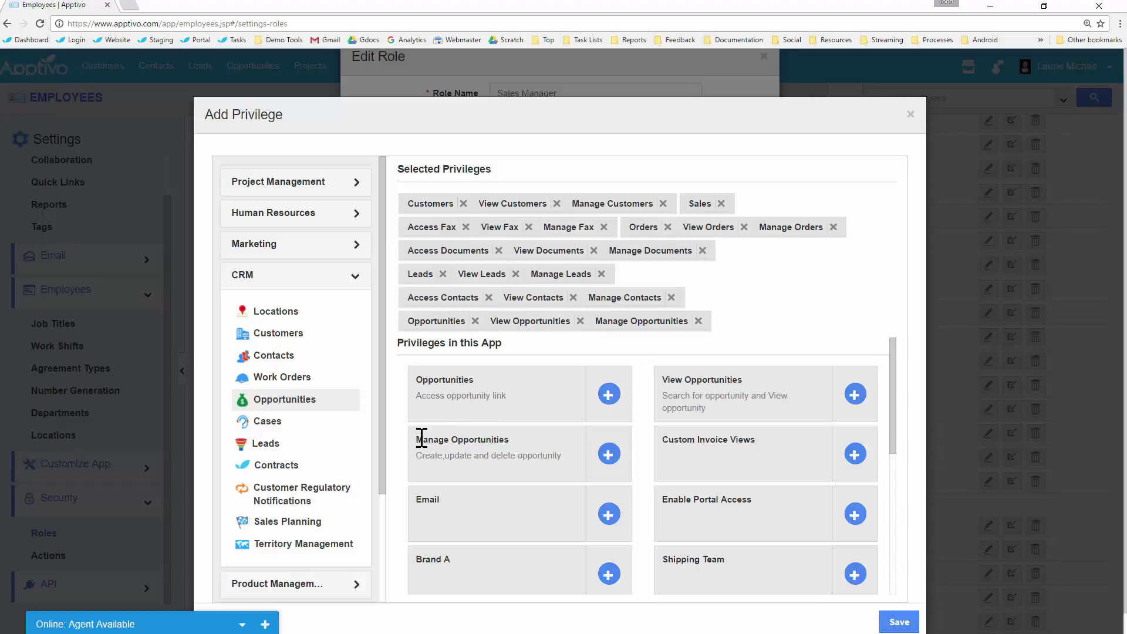
left_click(273, 453)
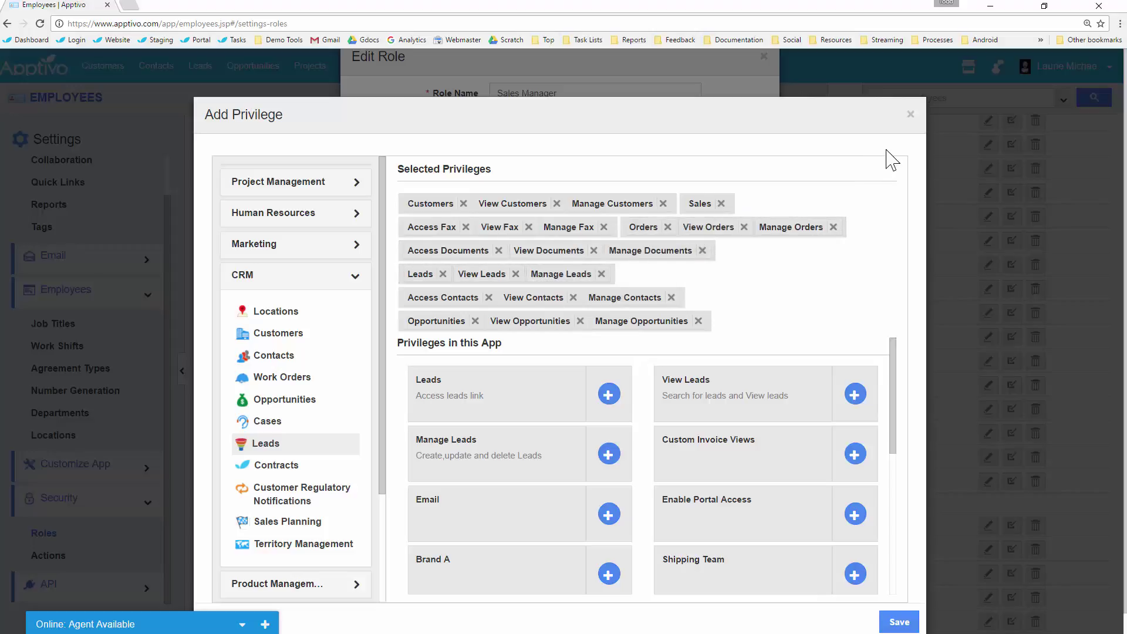
- Close the Sales Manager editor, start a new role named ST SalesRep, and bring up its privilege list
left_click(911, 116)
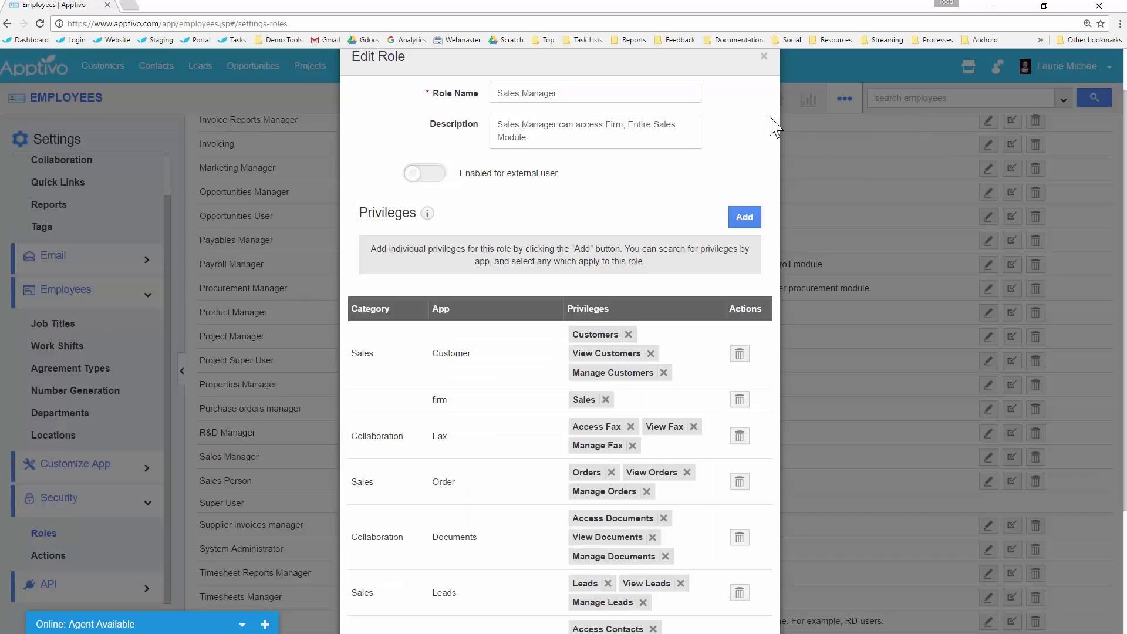
left_click(763, 57)
scroll(458, 428, "up", 7)
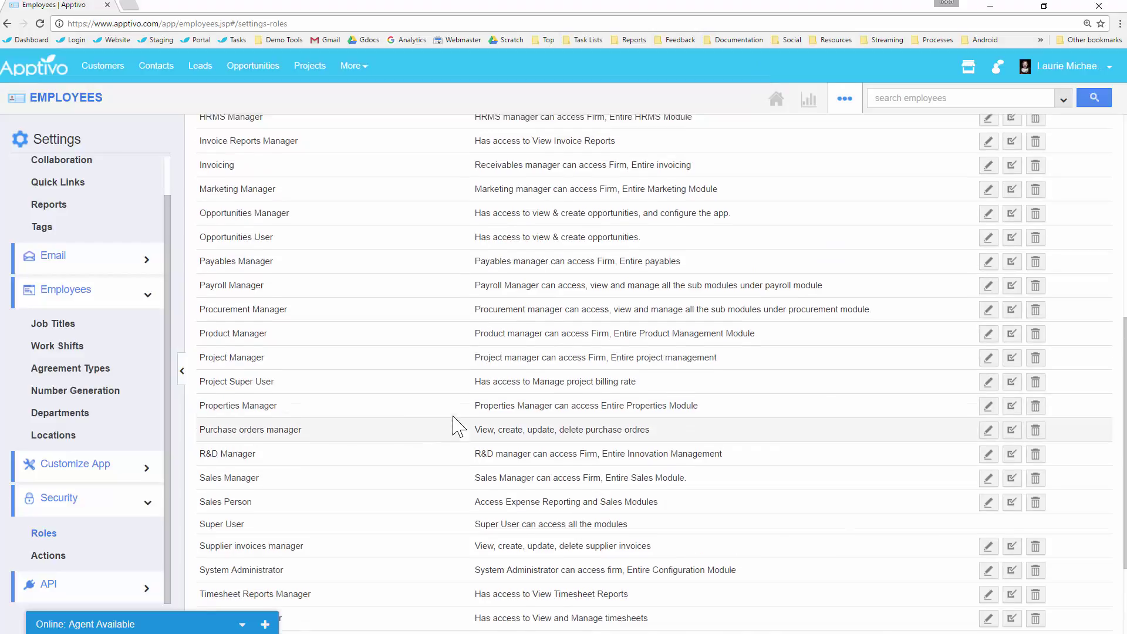
scroll(464, 434, "up", 1)
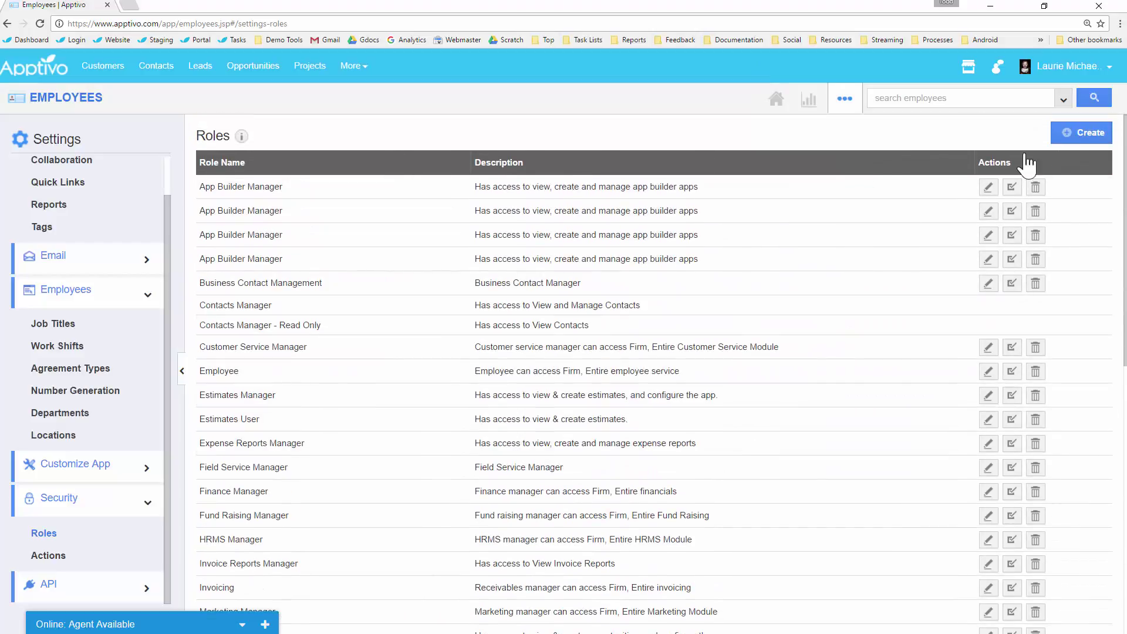
left_click(1078, 135)
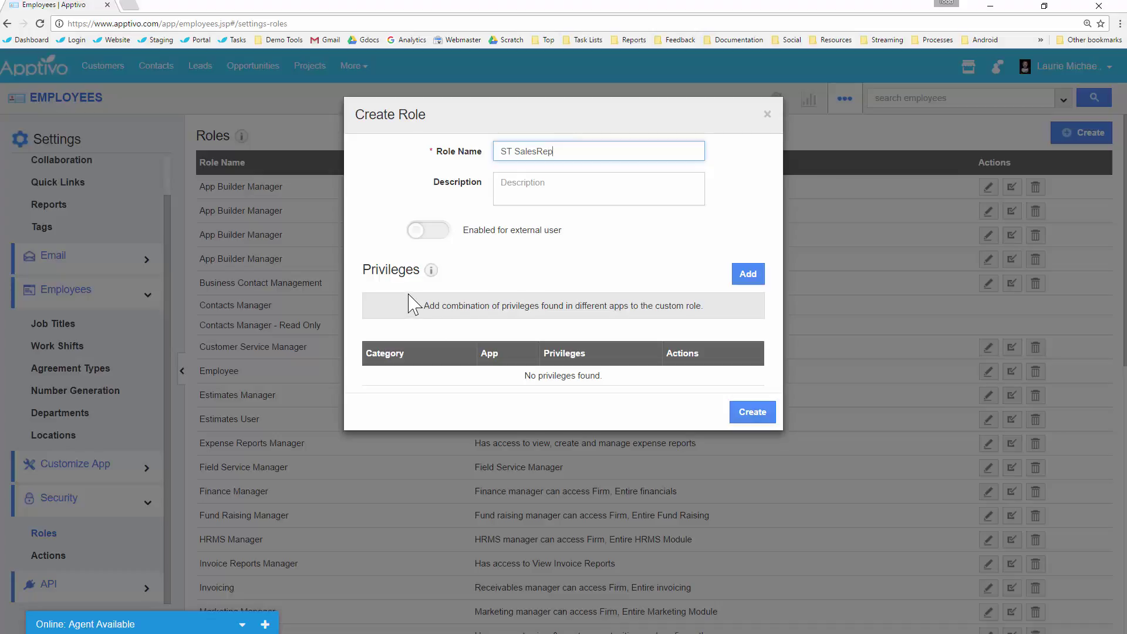
left_click(745, 276)
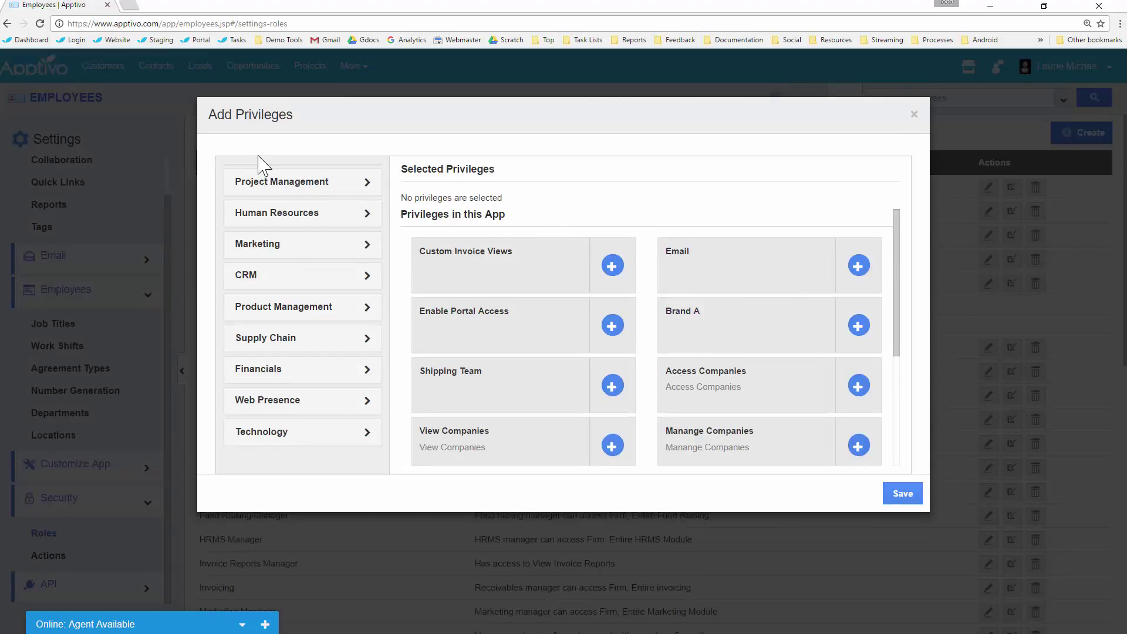
- Grant the Customers, View Customers and Manage Customers privileges from the CRM category
left_click(286, 182)
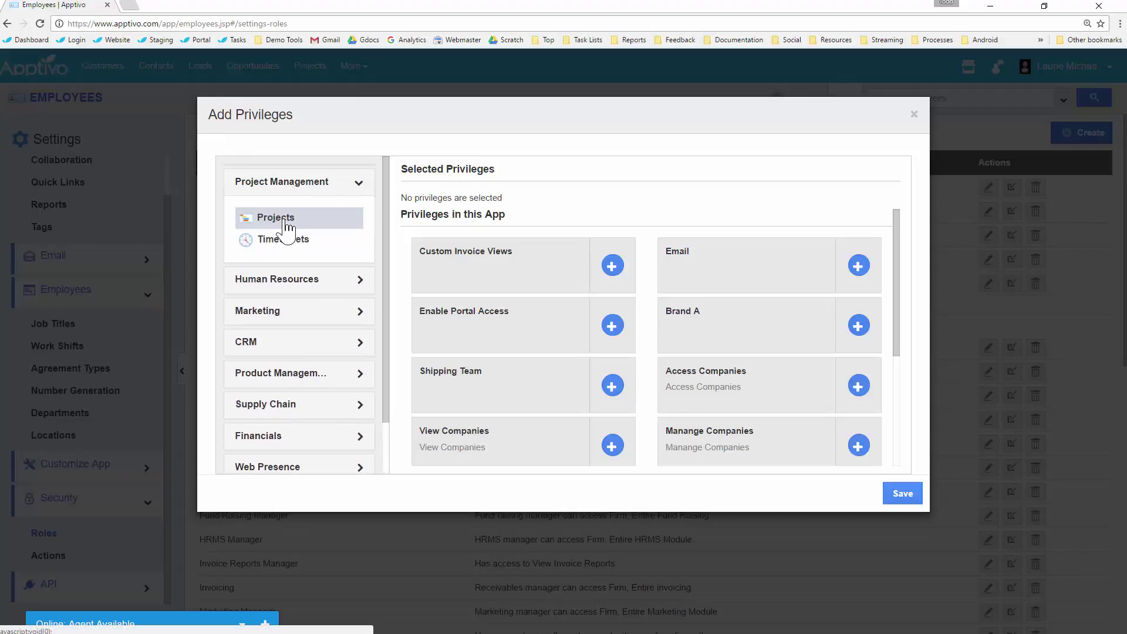
left_click(274, 217)
scroll(341, 212, "down", 1)
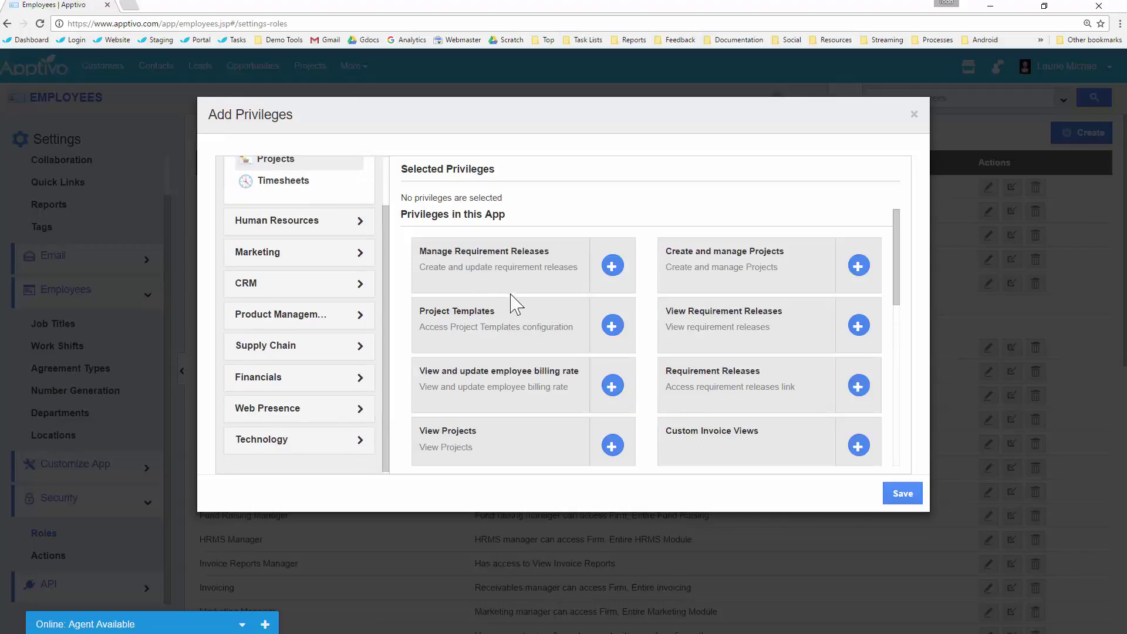
left_click(269, 290)
scroll(287, 294, "down", 1)
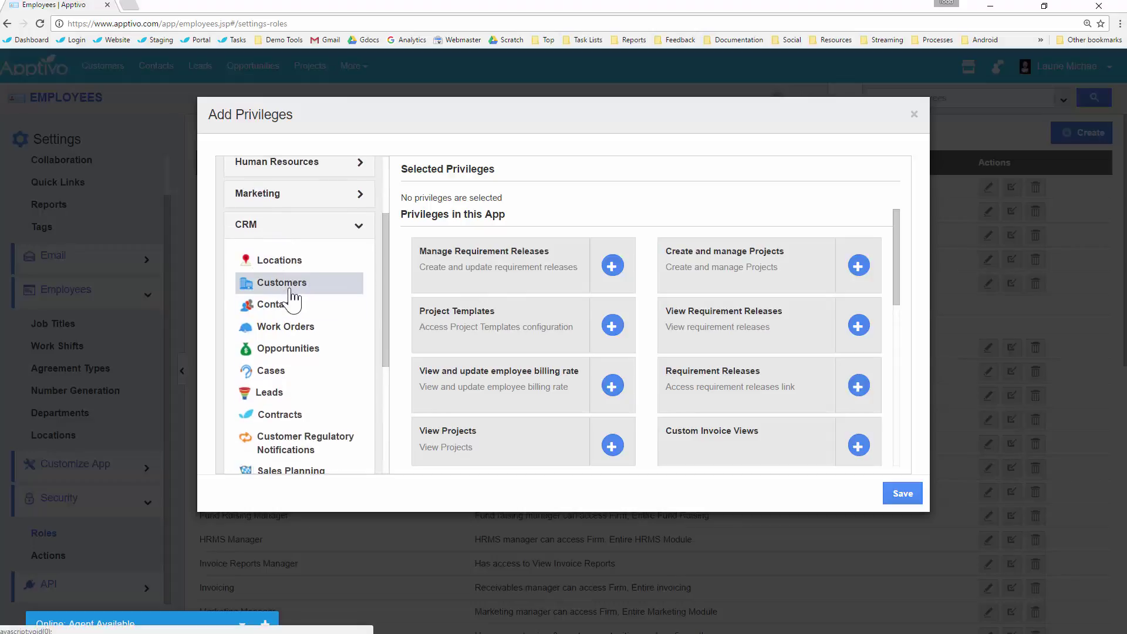
left_click(295, 288)
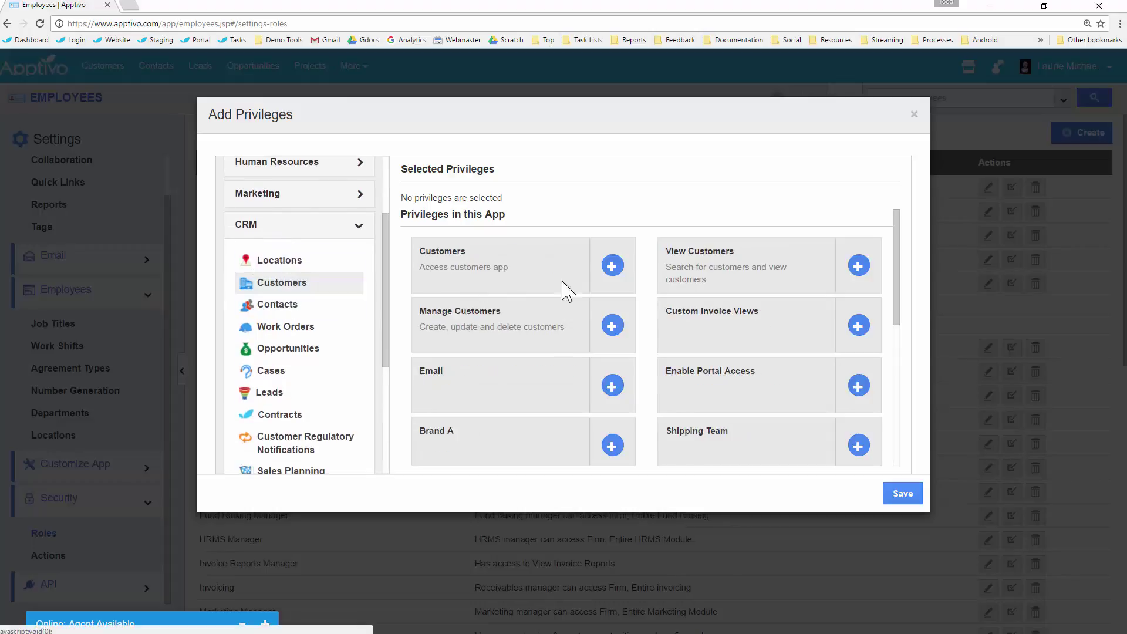
left_click(613, 268)
left_click(859, 280)
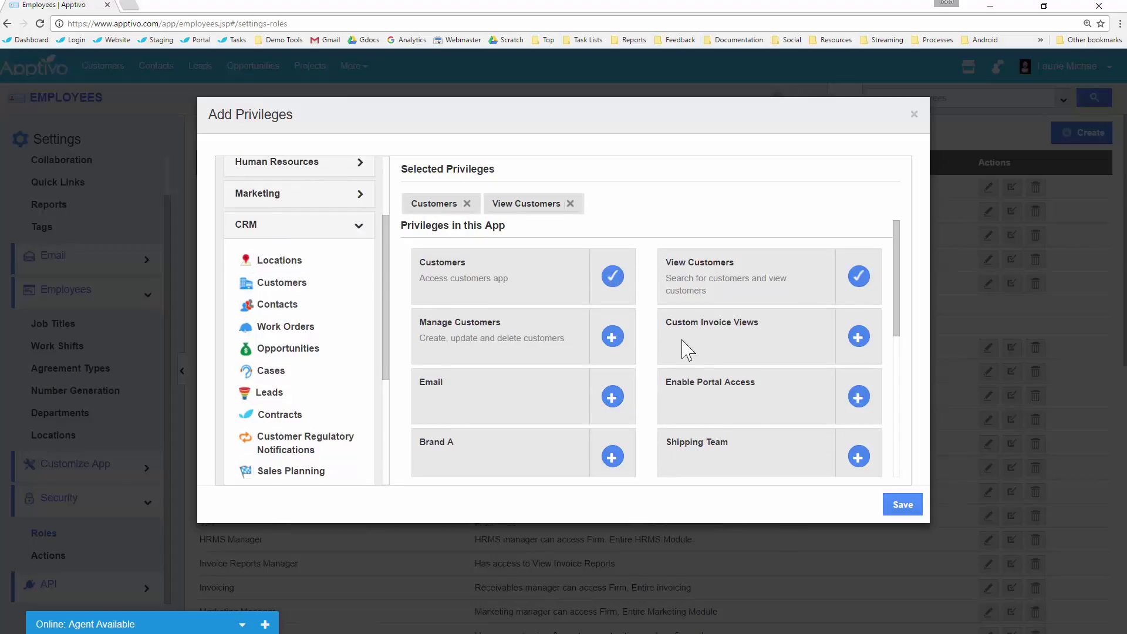
left_click(613, 338)
- Grant the View, Manage and Access Contacts privileges plus the Opportunities, Manage and View Opportunities privileges
left_click(283, 305)
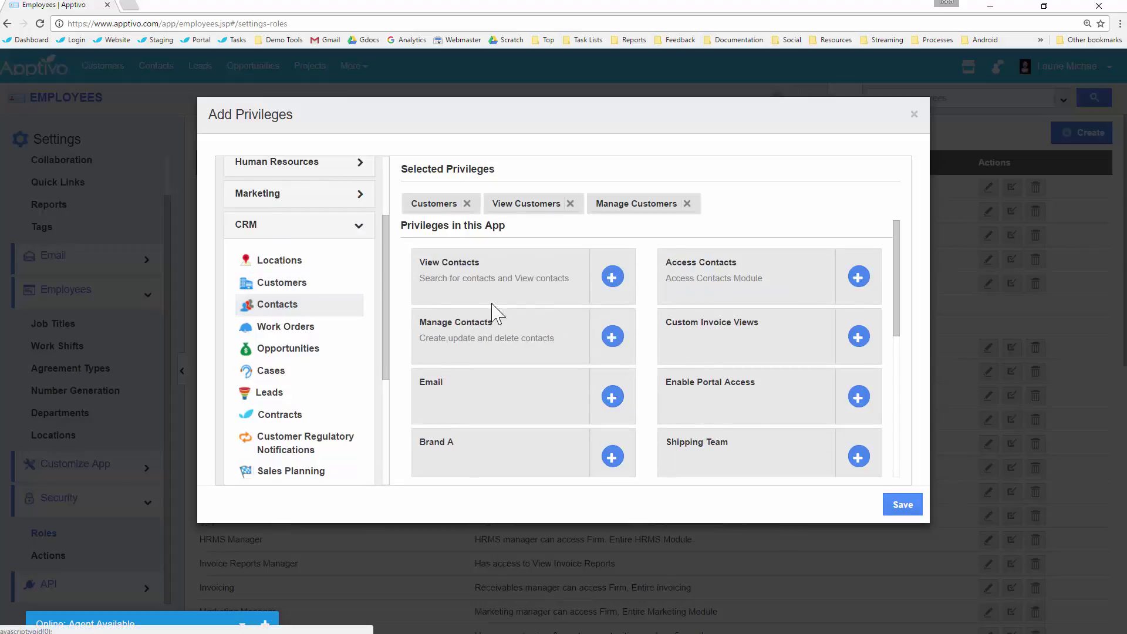
left_click(612, 276)
left_click(612, 337)
left_click(858, 301)
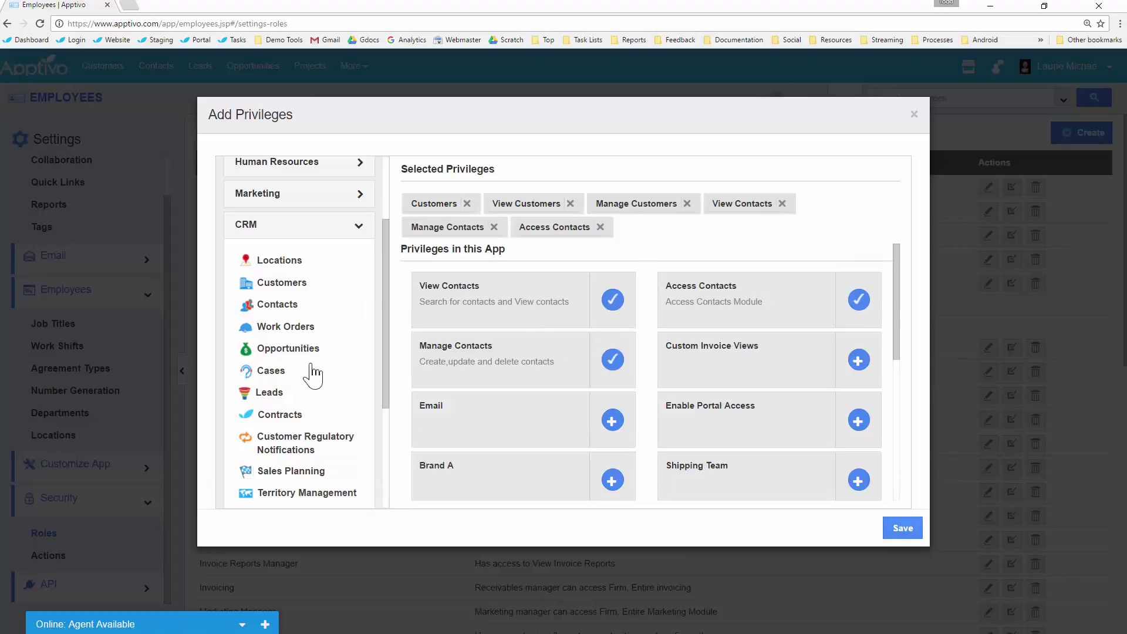
left_click(315, 350)
left_click(613, 300)
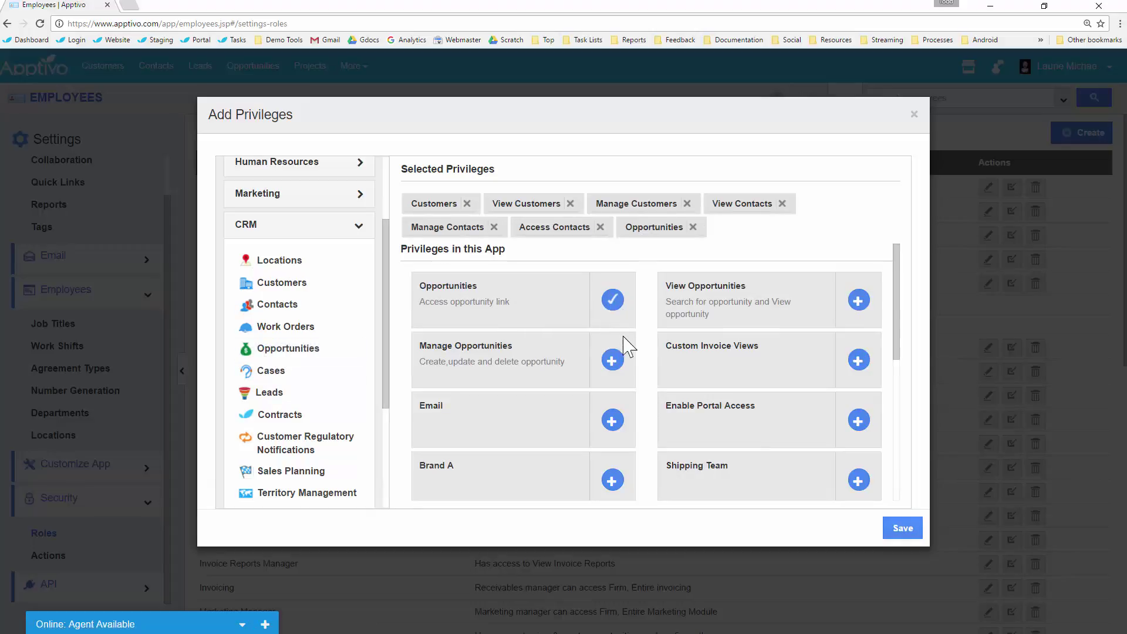
left_click(612, 360)
left_click(858, 301)
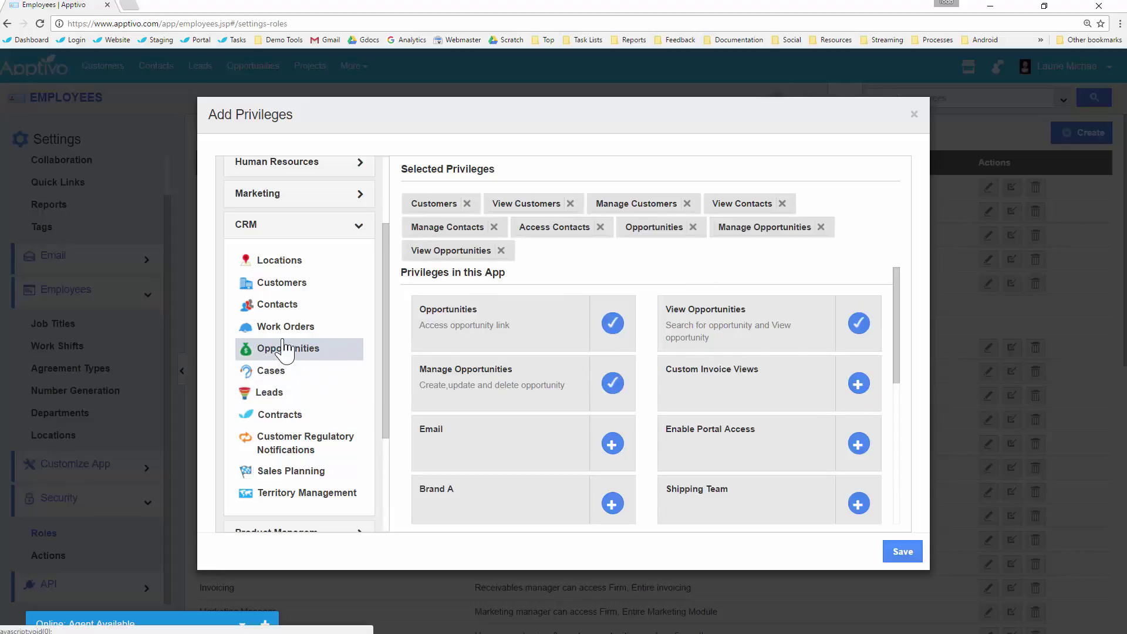
- Grant the Leads, Manage and View Leads privileges plus Marketing's Pricing, View and Manage Pricing
left_click(270, 392)
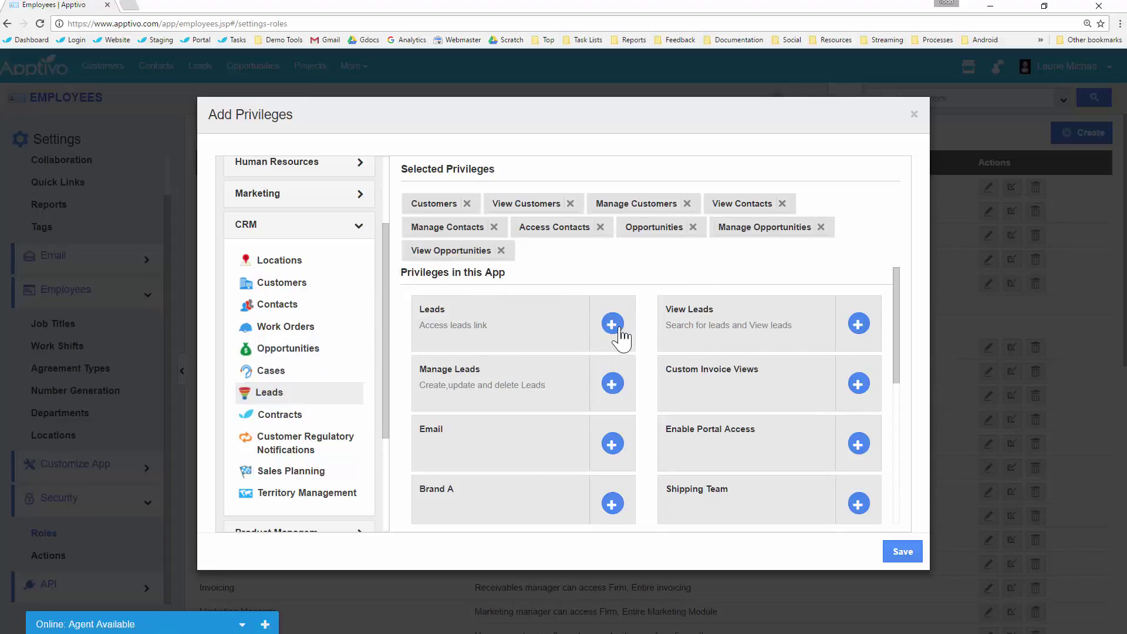
left_click(612, 323)
left_click(612, 384)
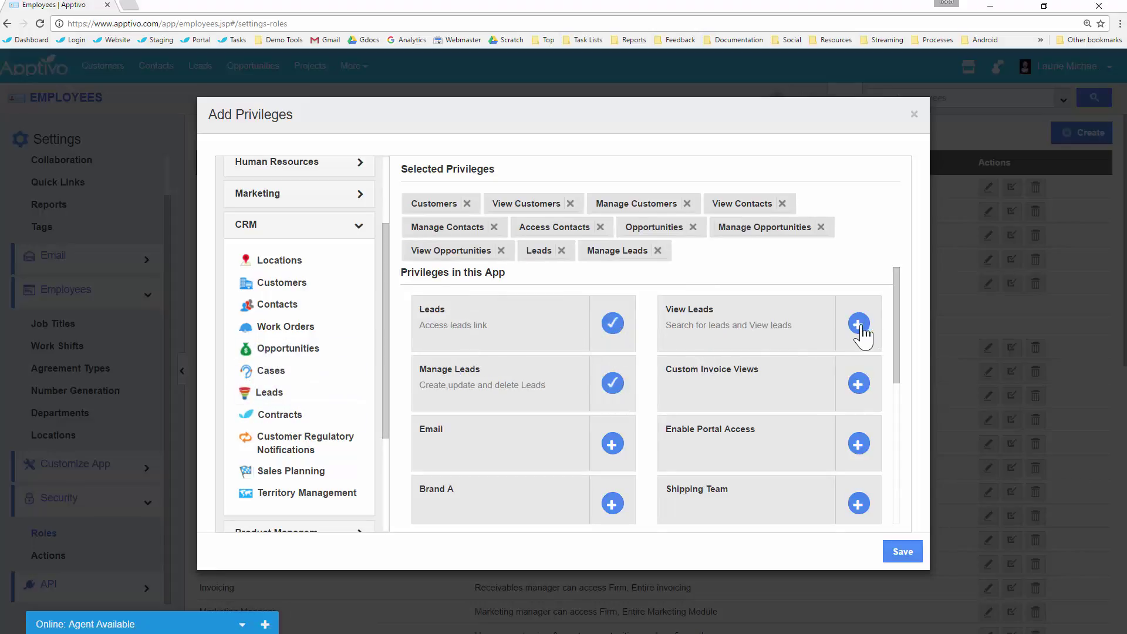
left_click(859, 324)
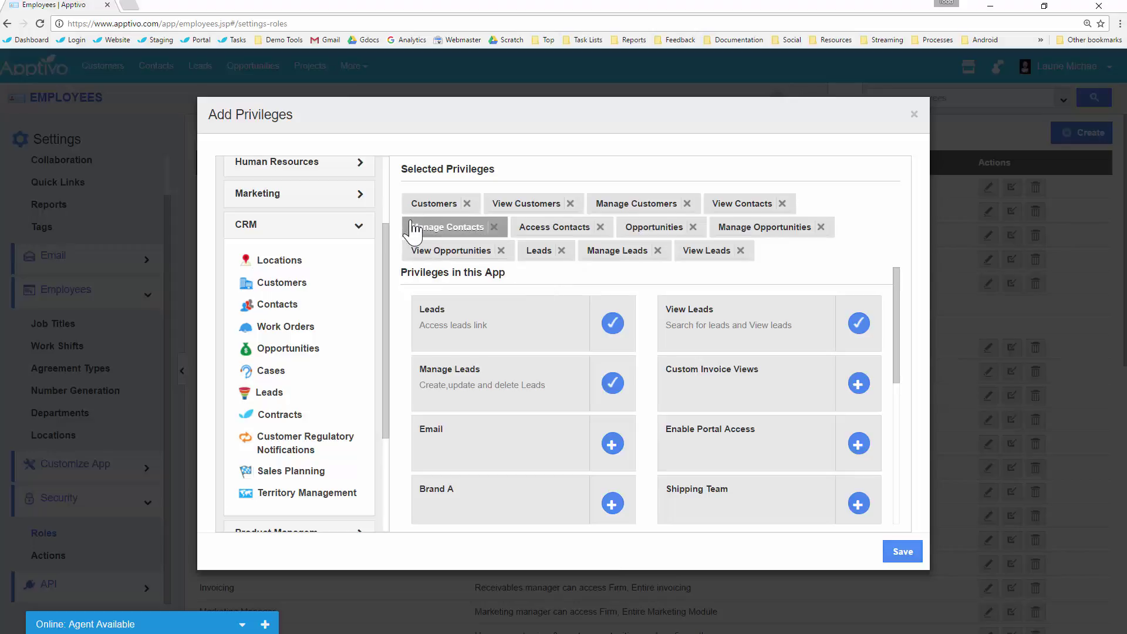
left_click(302, 199)
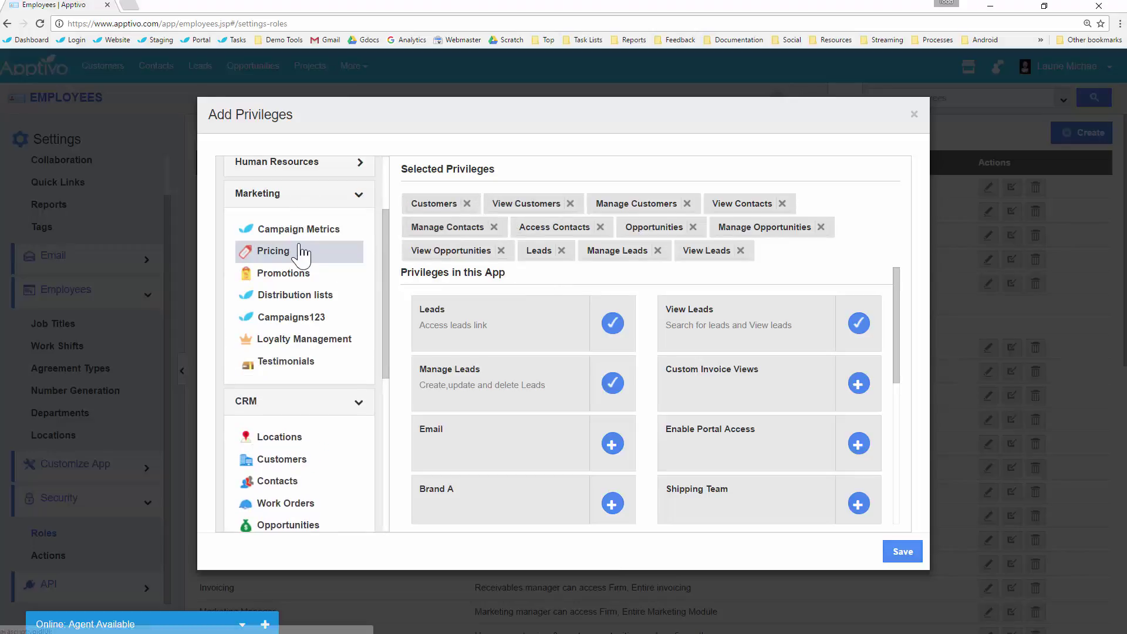
left_click(281, 253)
left_click(612, 323)
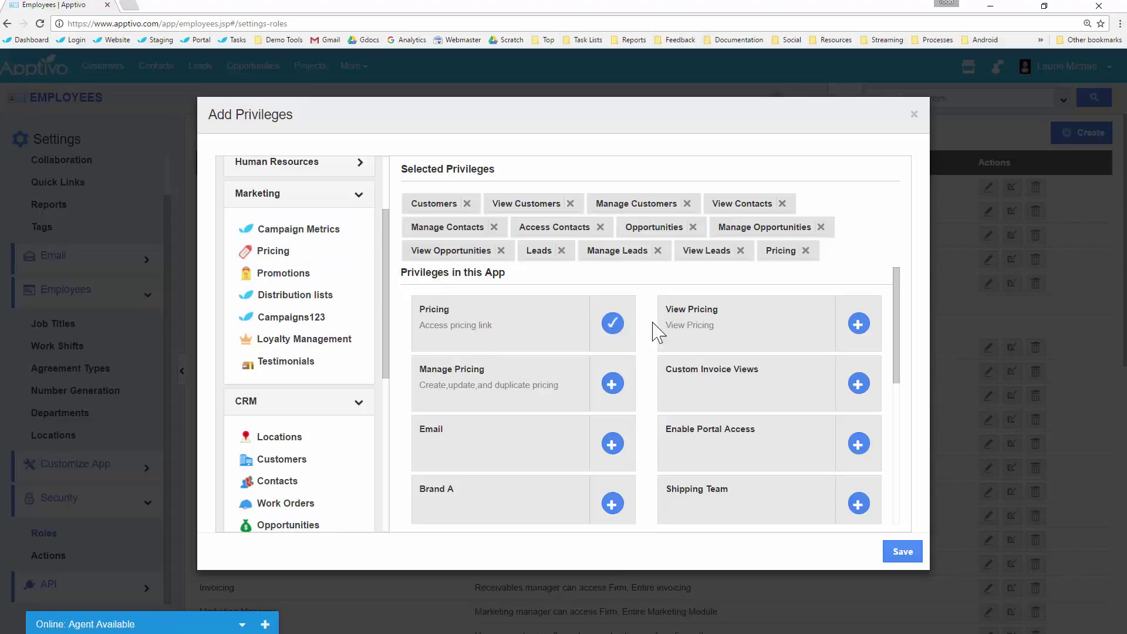
left_click(858, 323)
left_click(612, 407)
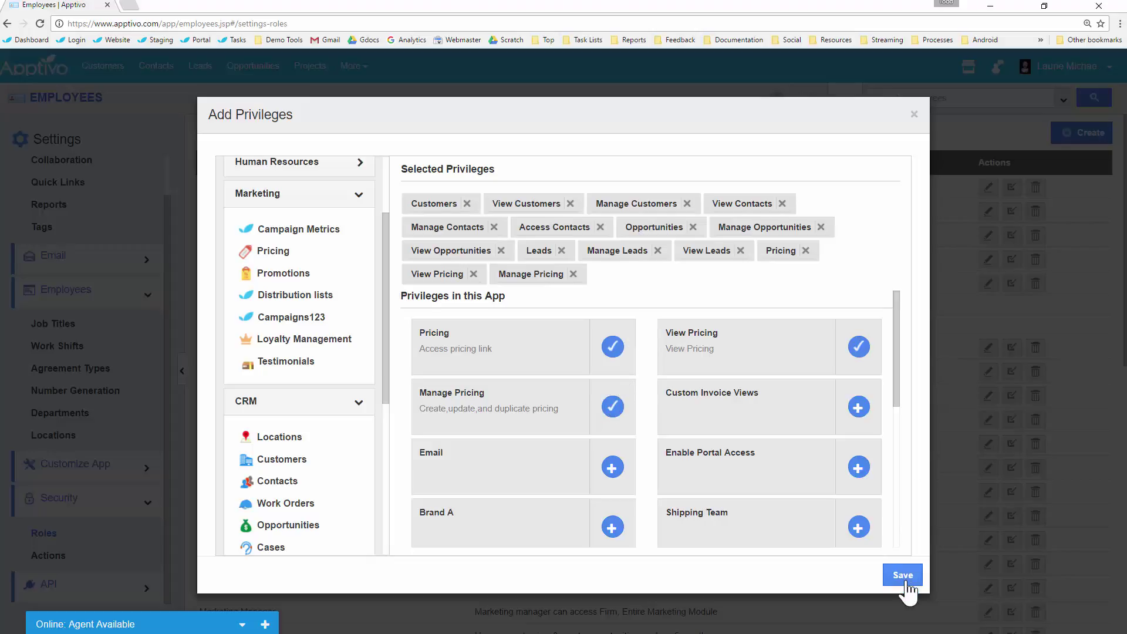
- Save the chosen privileges and create the ST SalesRep role
left_click(903, 576)
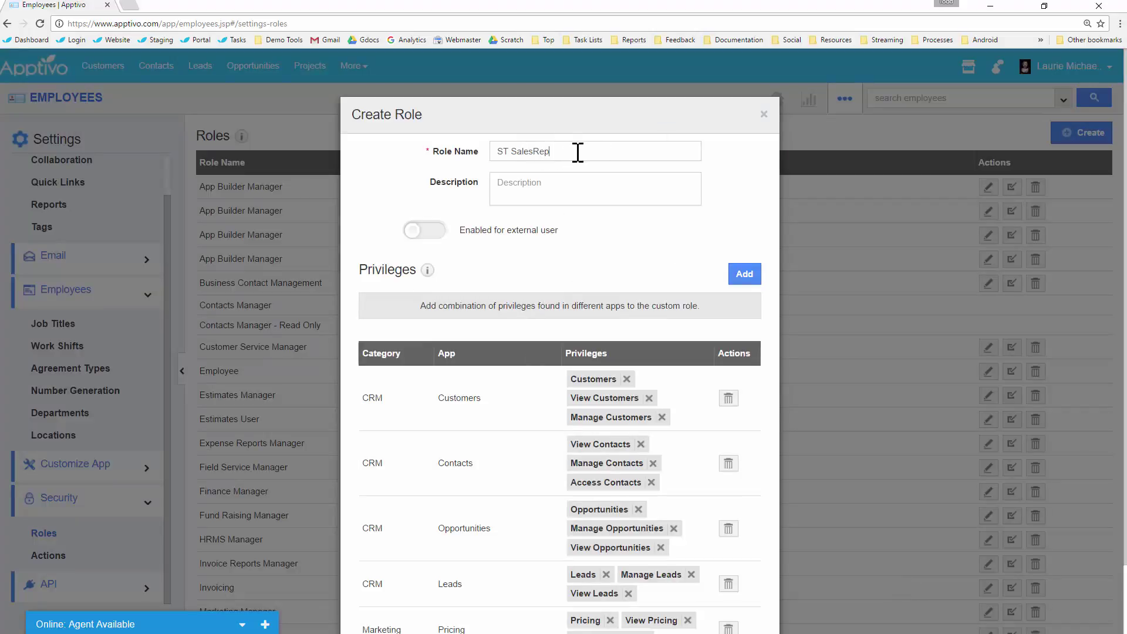
left_click_drag(577, 152, 483, 151)
scroll(623, 352, "down", 2)
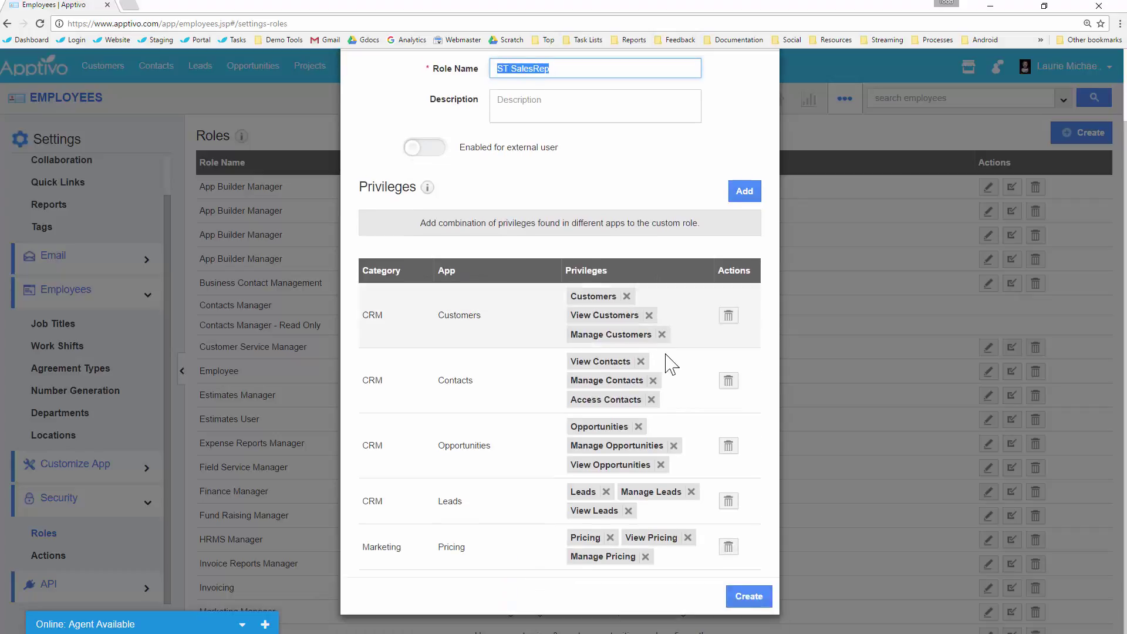
left_click(745, 597)
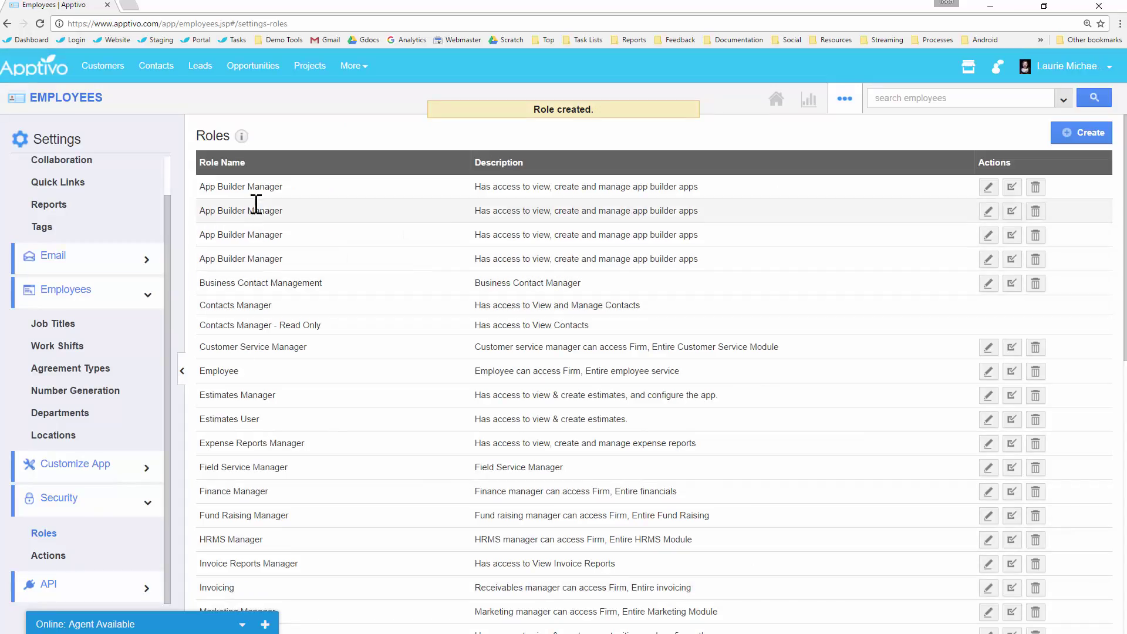
- Reopen the third employee's record and remove its Expense Reports Manager and Project Manager roles
left_click(92, 102)
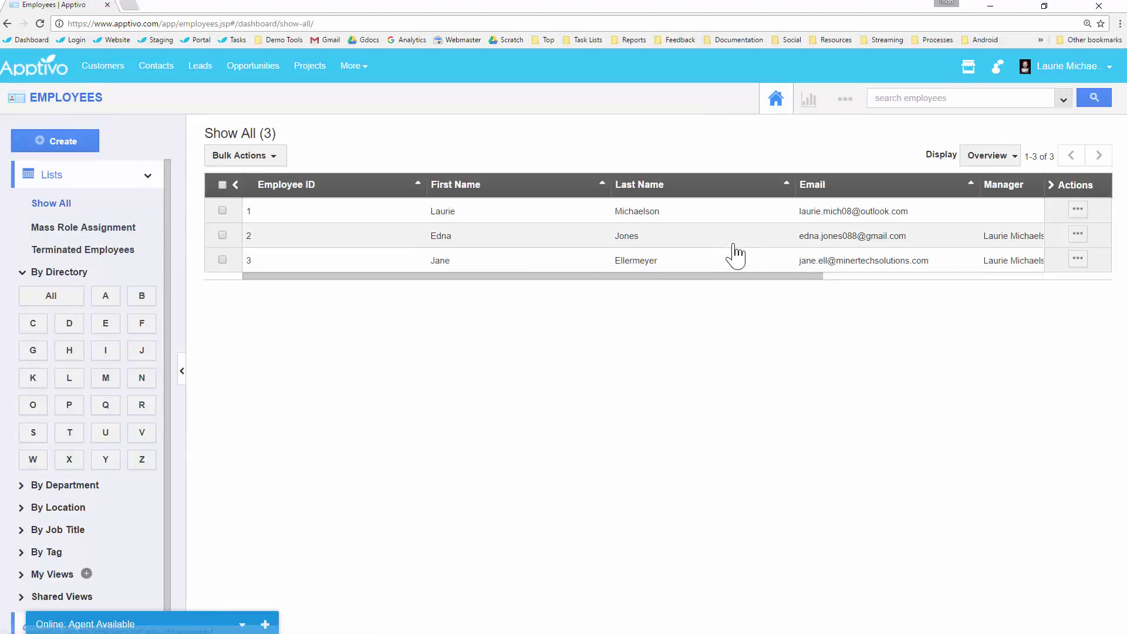
left_click(1078, 259)
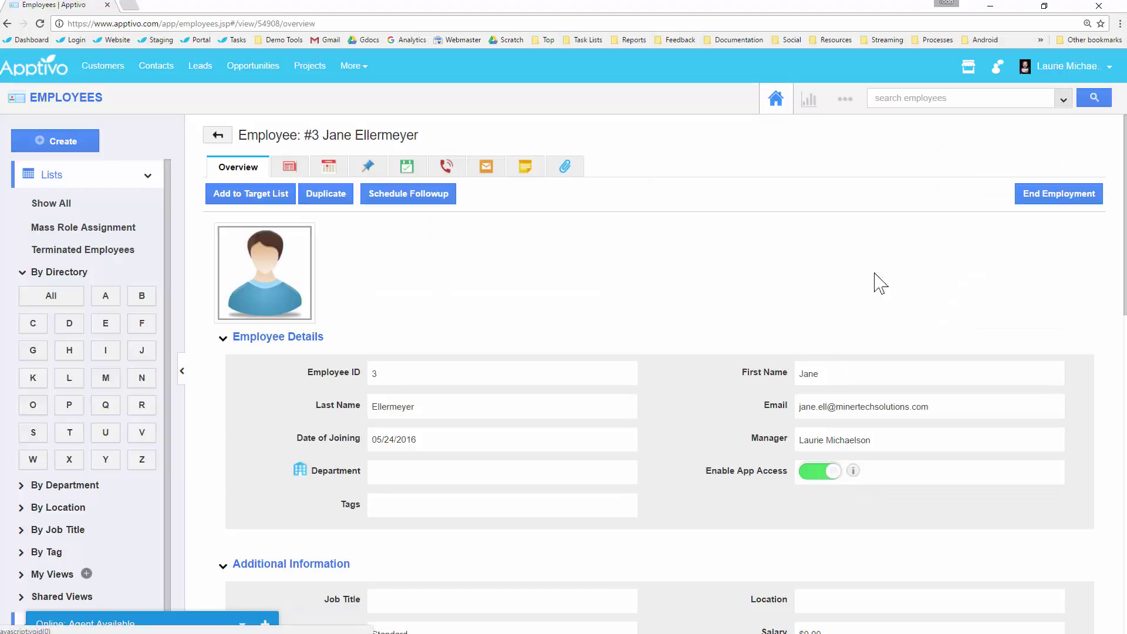
scroll(537, 331, "down", 12)
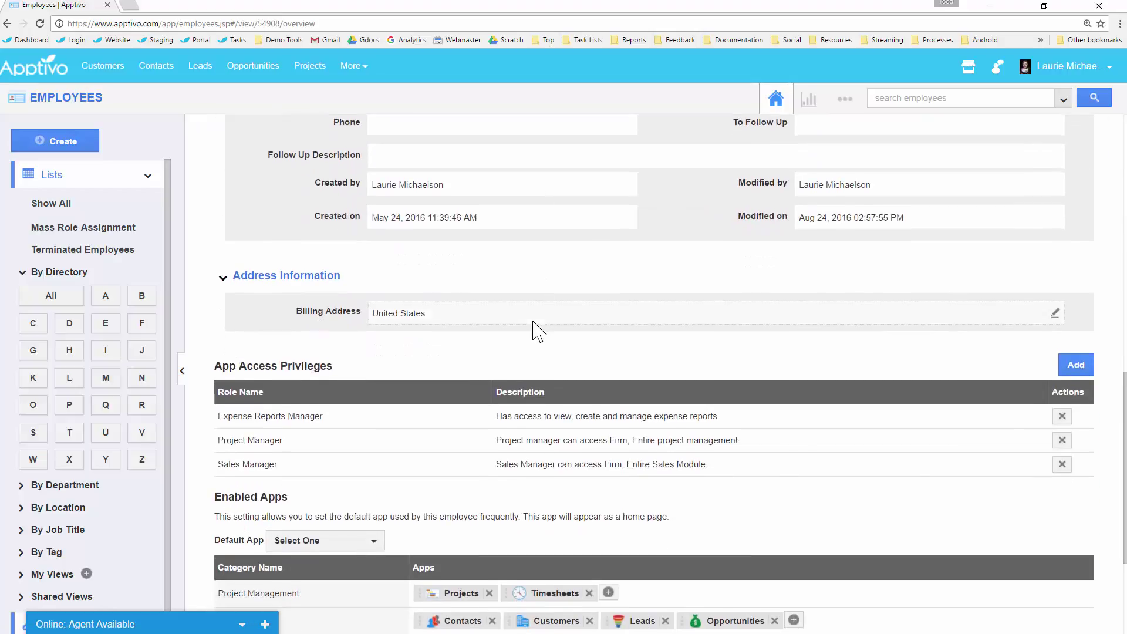
scroll(537, 330, "down", 2)
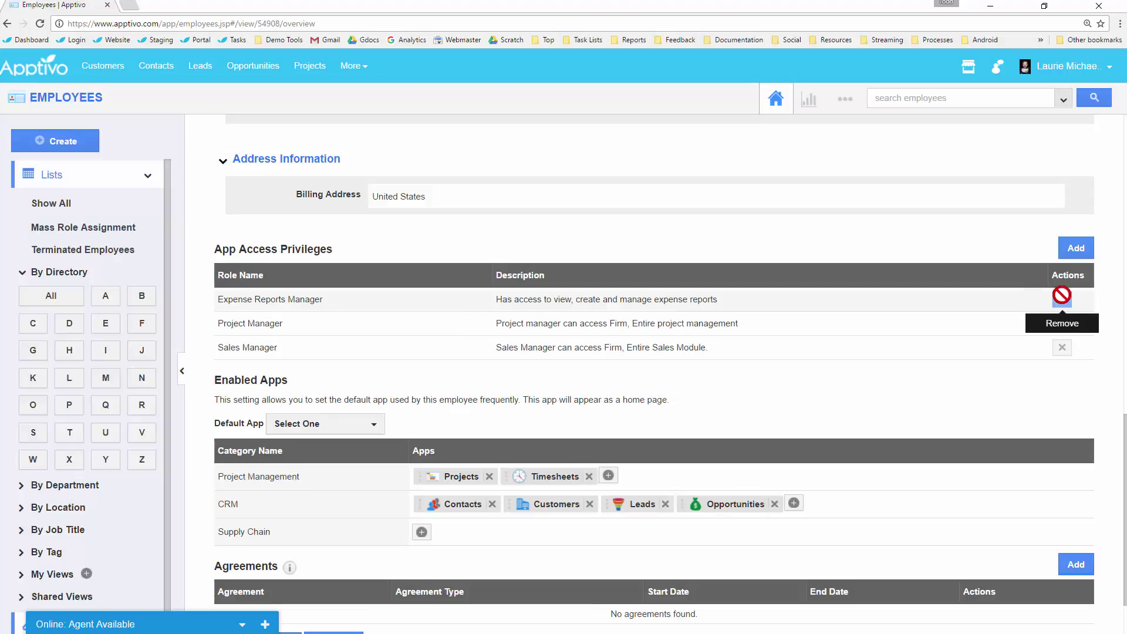
left_click(1062, 296)
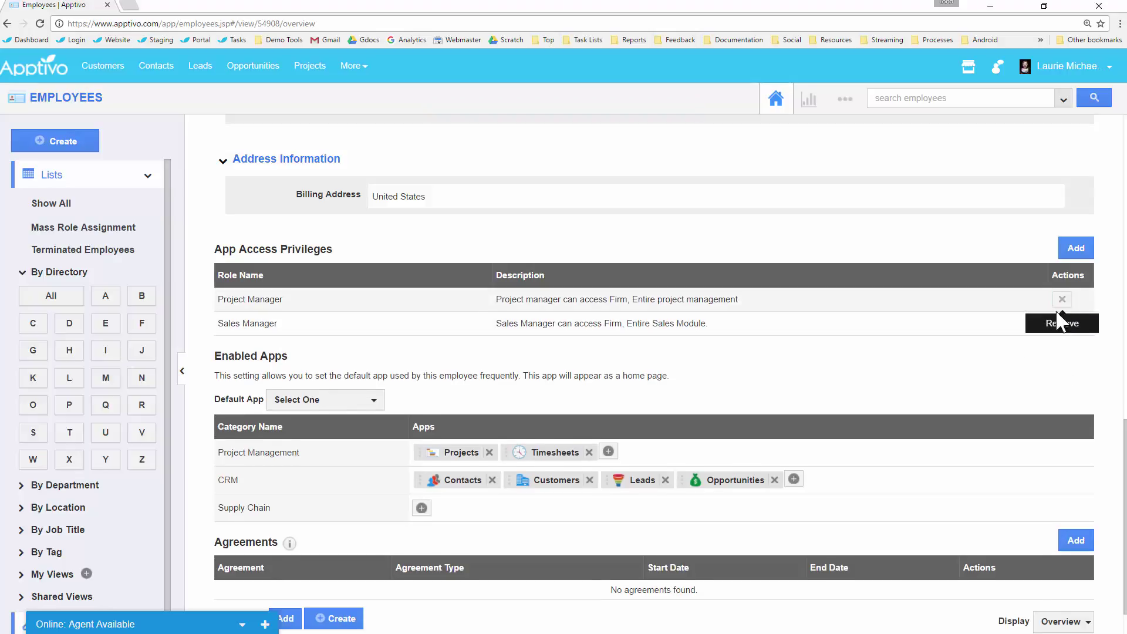
left_click(1060, 301)
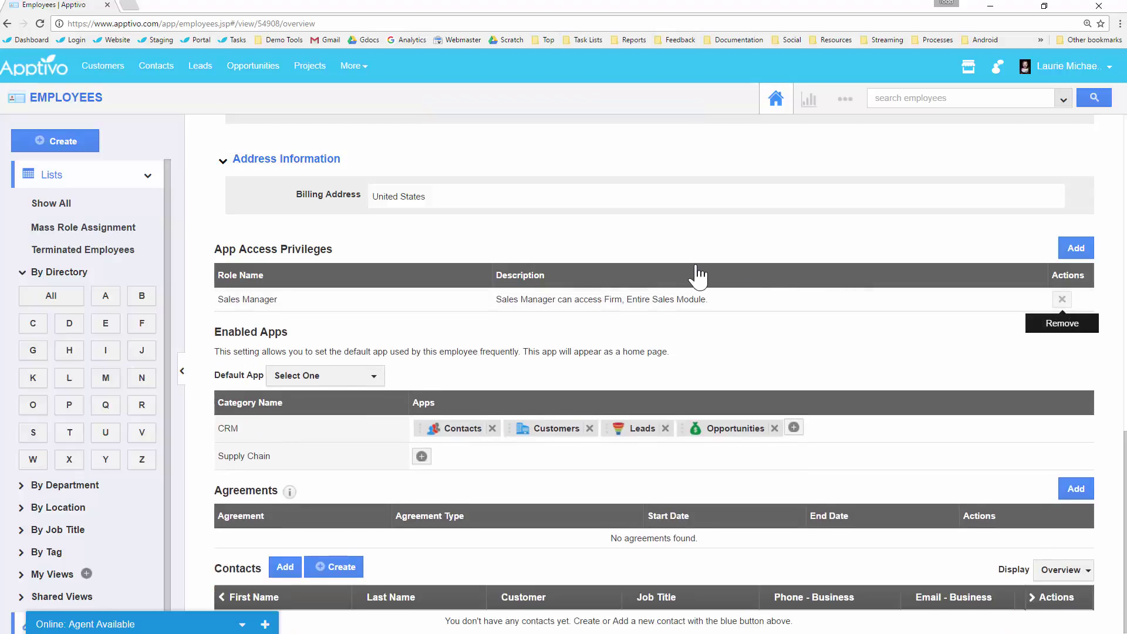
- Find the ST SalesRep role under CRM > Customers, assign it to the employee, and save
left_click(1079, 270)
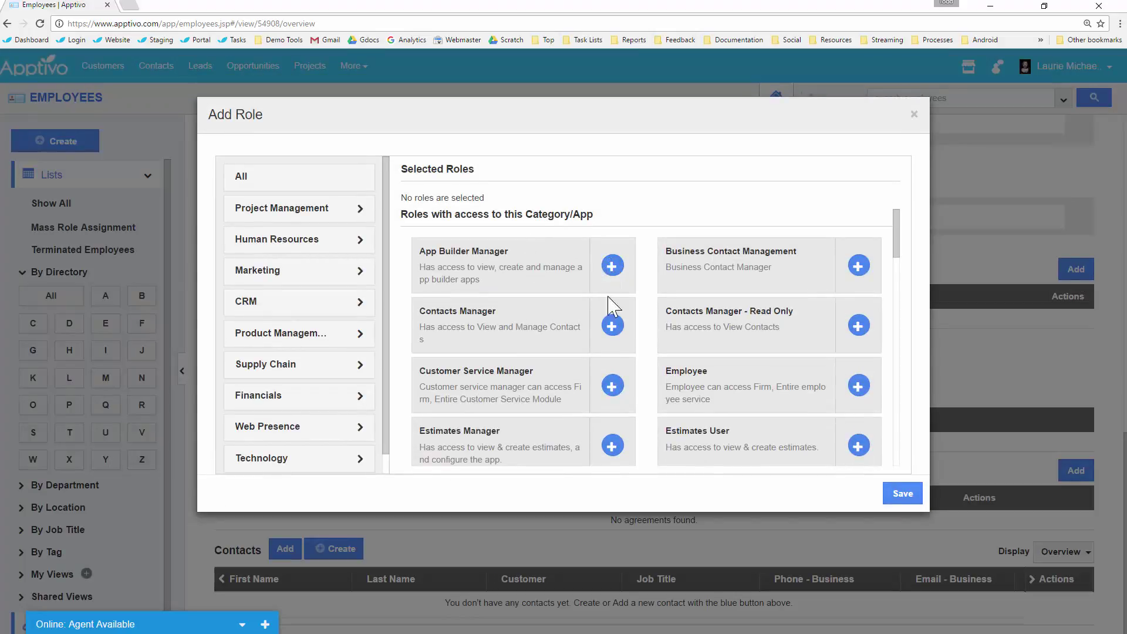
scroll(649, 340, "down", 10)
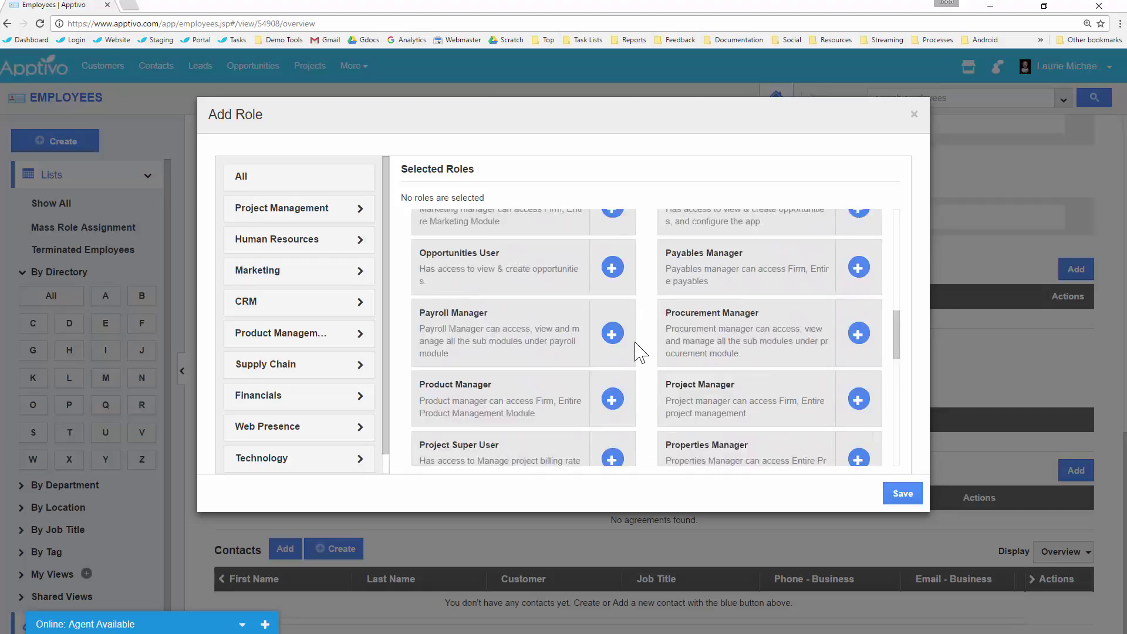
scroll(640, 352, "down", 4)
left_click(288, 308)
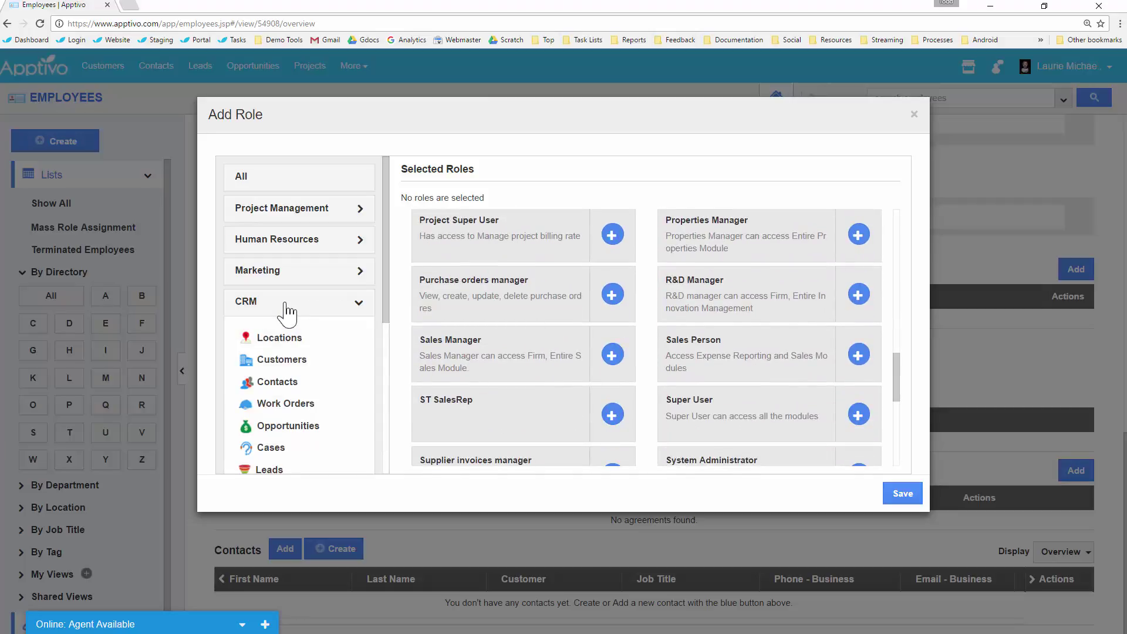
left_click(282, 360)
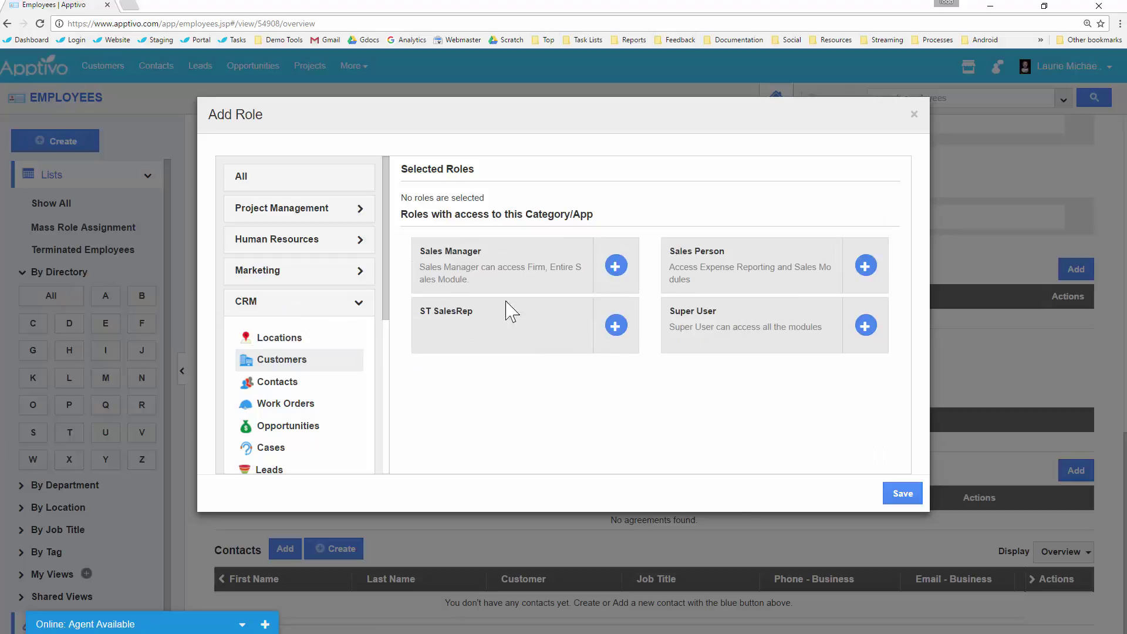
left_click_drag(421, 311, 462, 313)
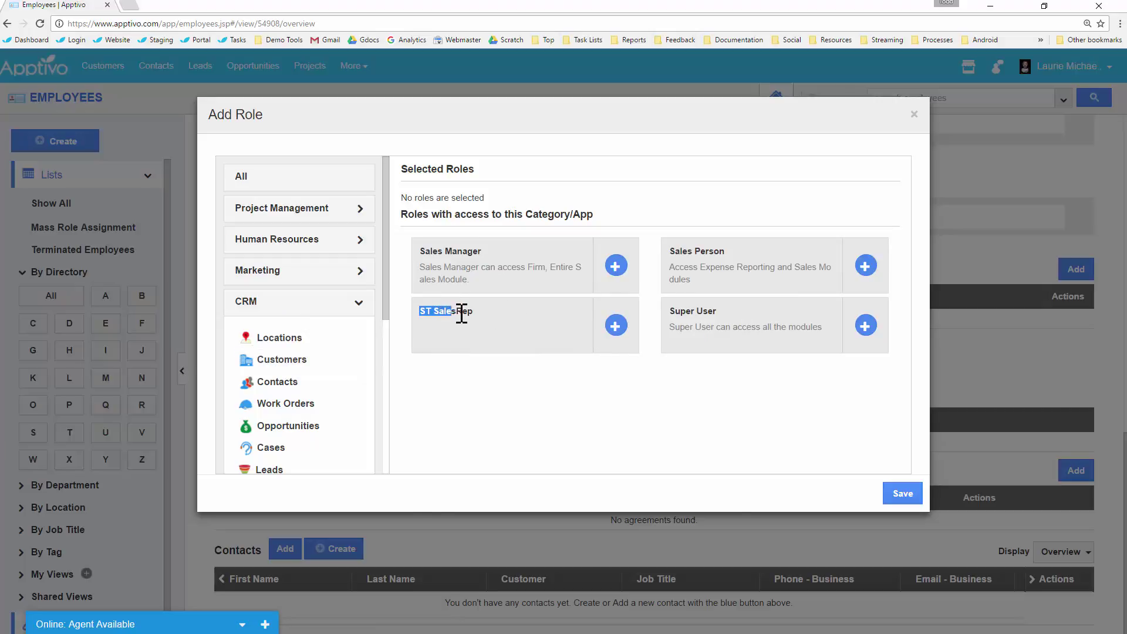
left_click(615, 326)
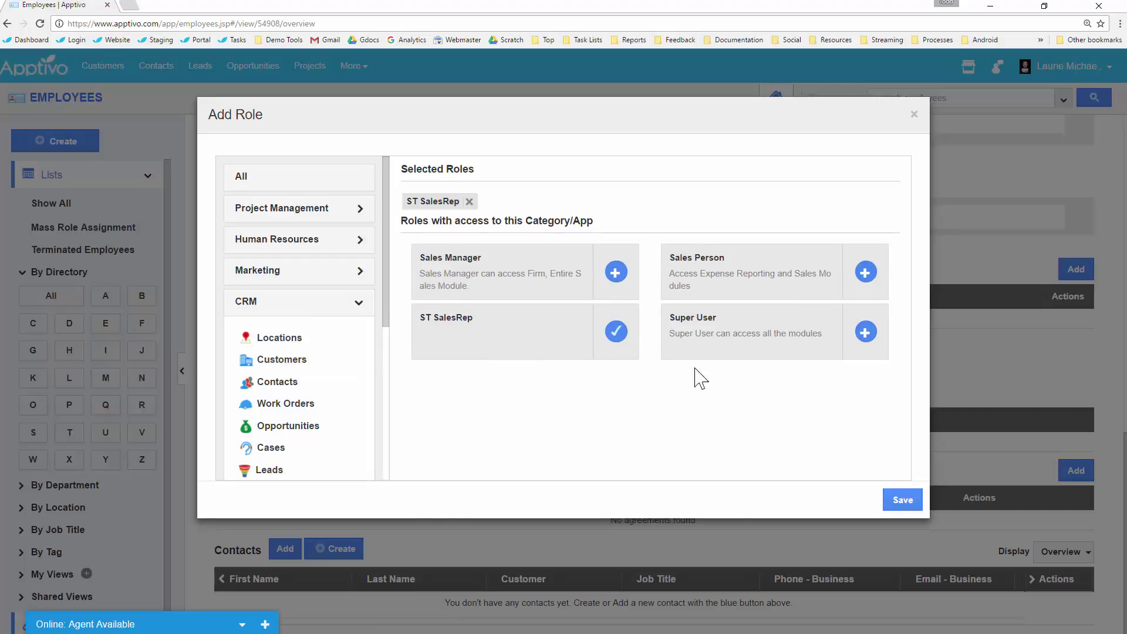
left_click(902, 500)
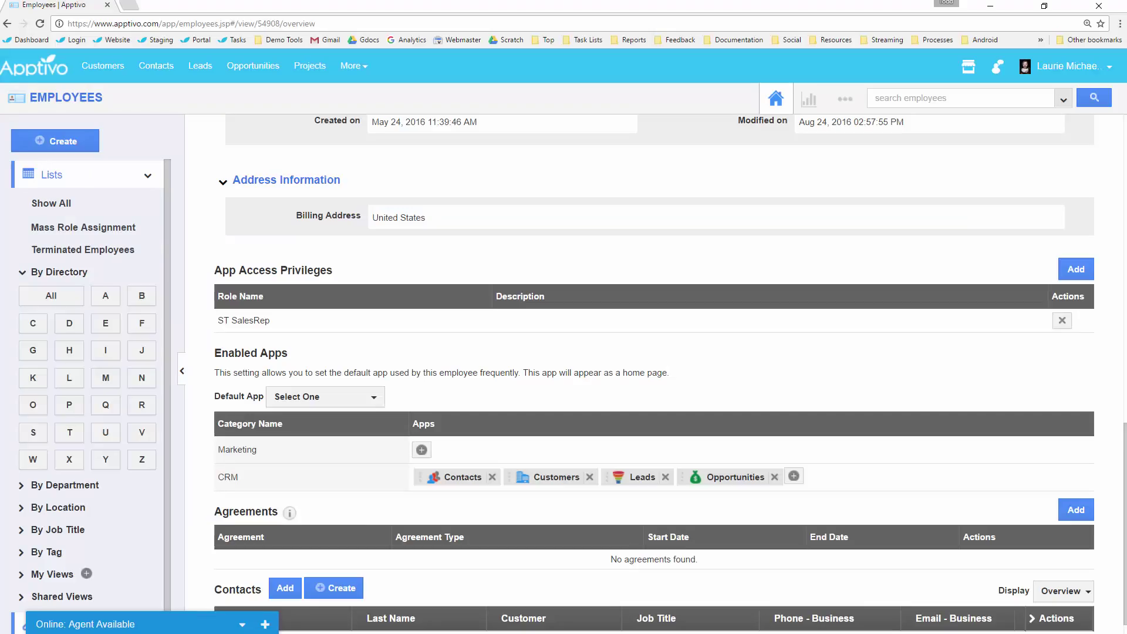
- Go to the Contacts app settings and open Customize App > Master Layout
left_click(156, 75)
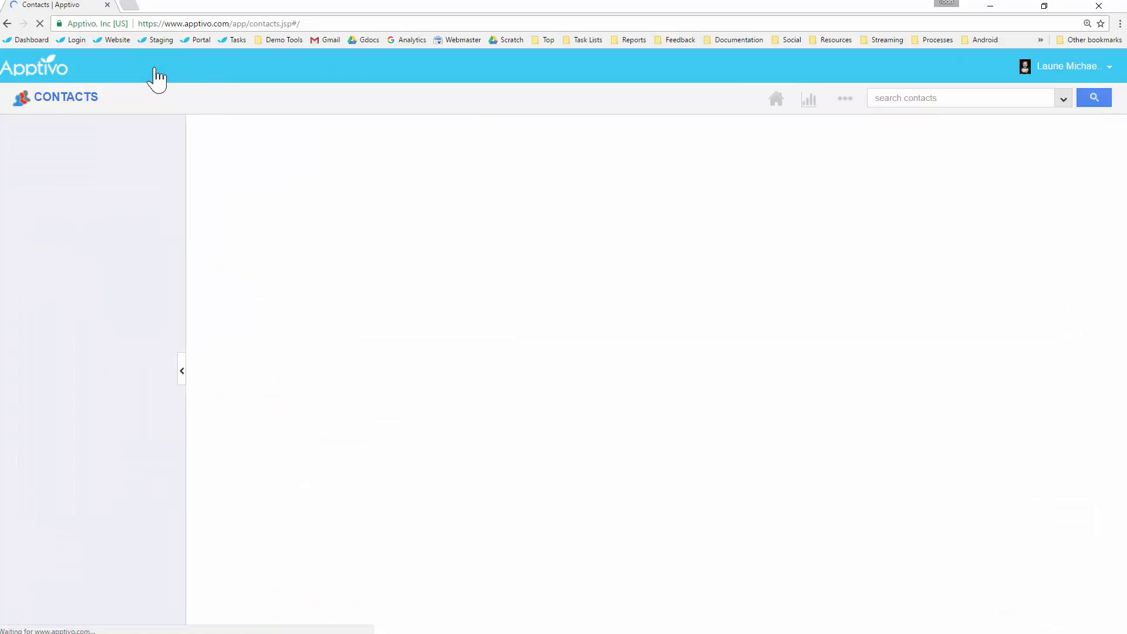
left_click(846, 99)
left_click(822, 154)
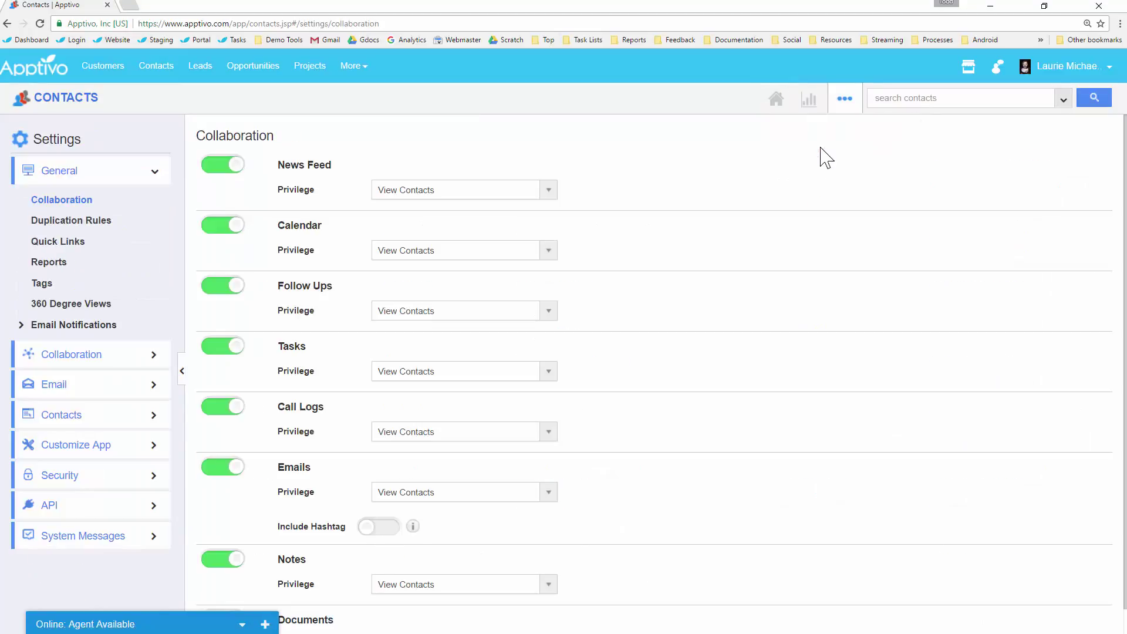
left_click(88, 451)
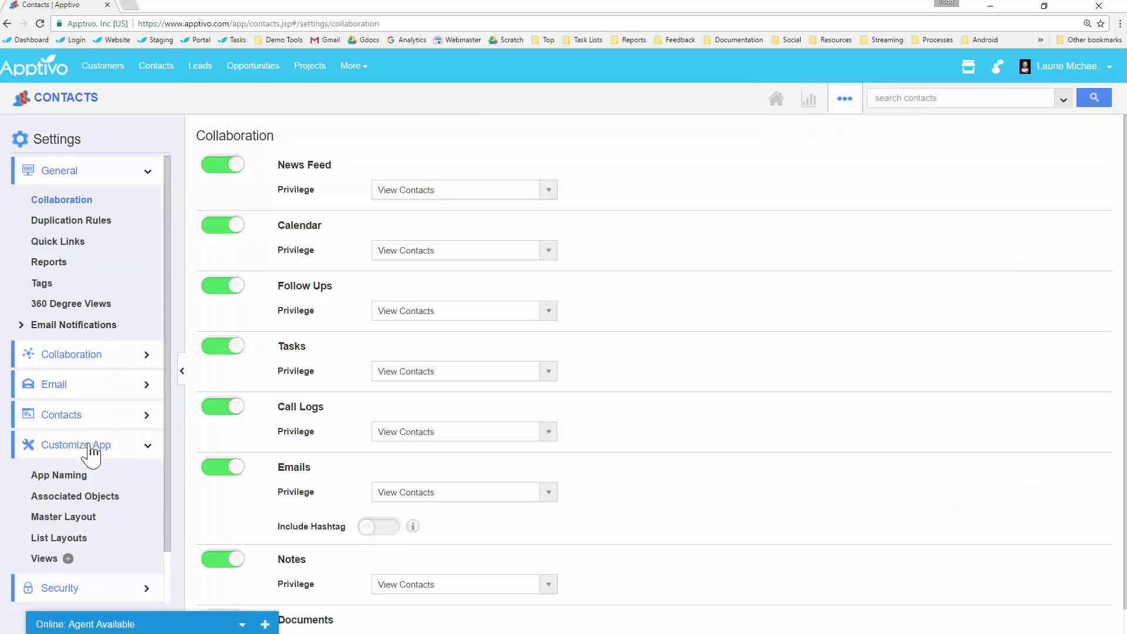
left_click(85, 522)
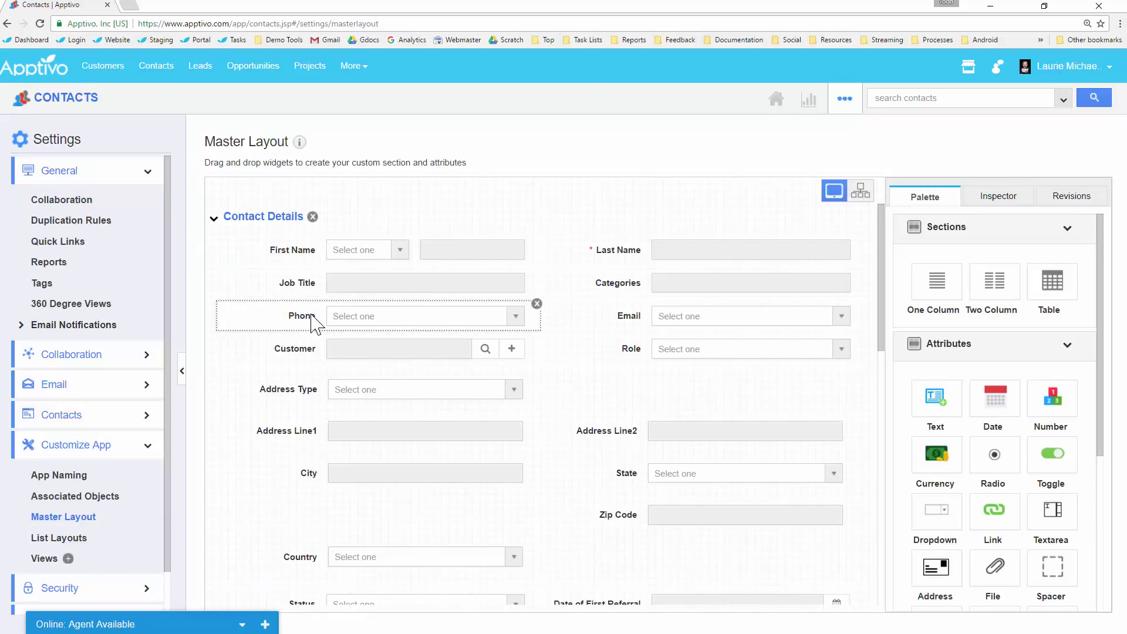
- Select the Product Category field and switch its Function Security on in the Inspector
scroll(311, 334, "down", 2)
scroll(311, 334, "down", 8)
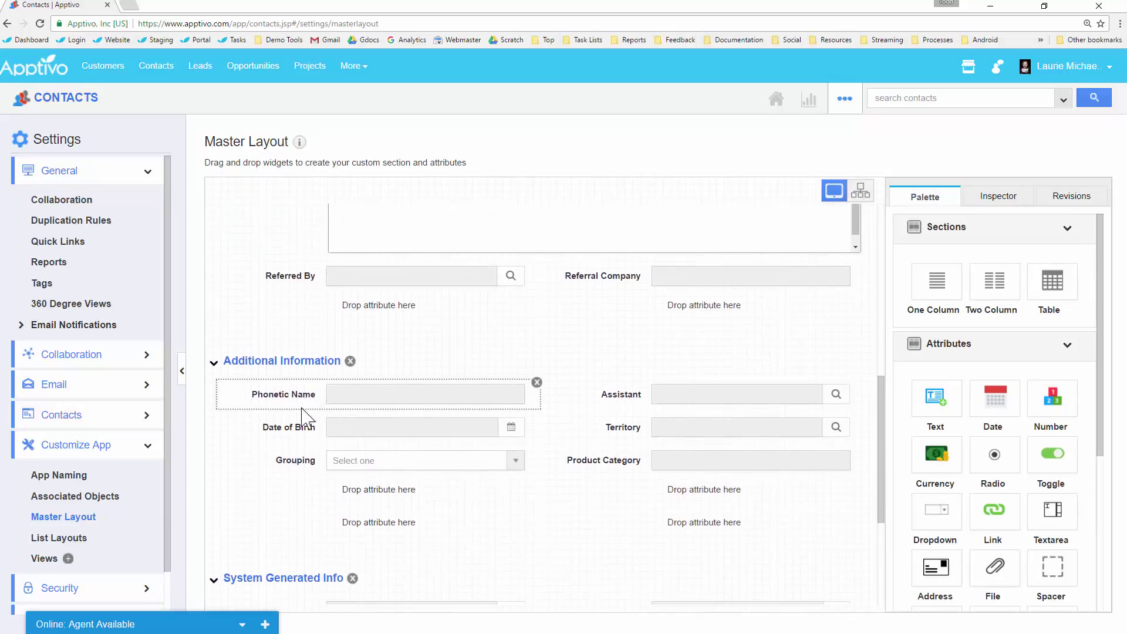
scroll(297, 432, "down", 4)
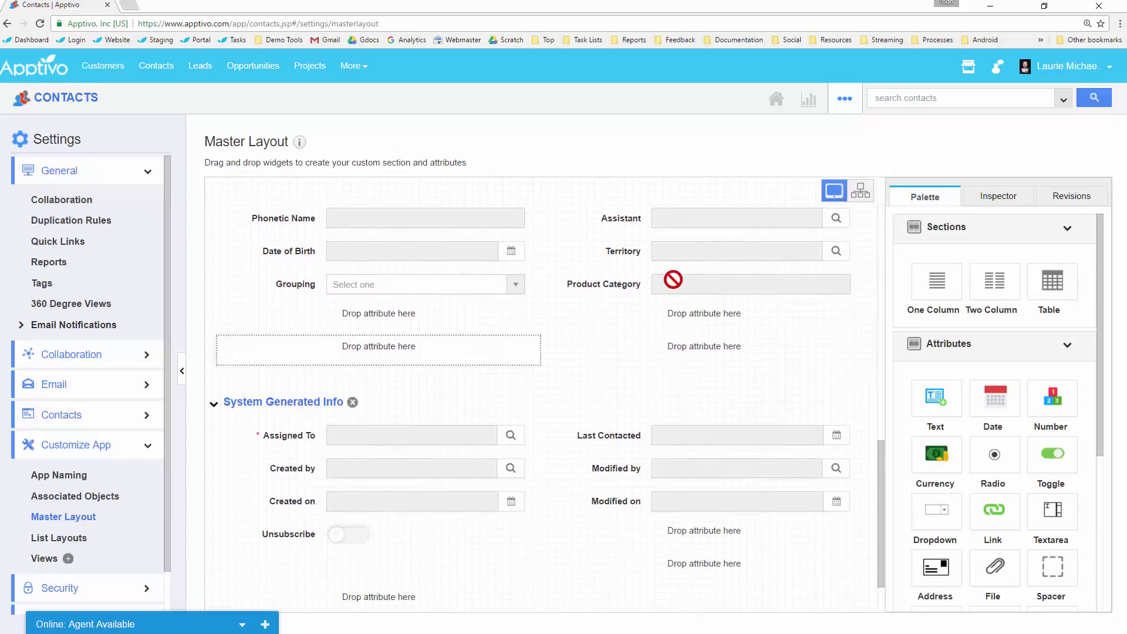
left_click(621, 288)
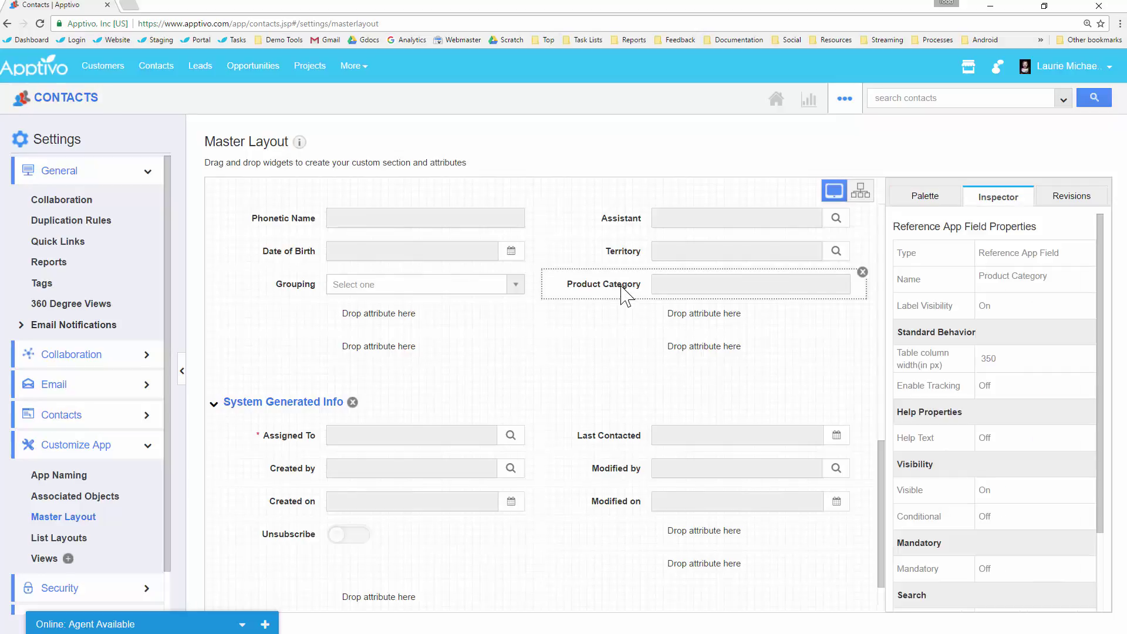
scroll(986, 463, "down", 4)
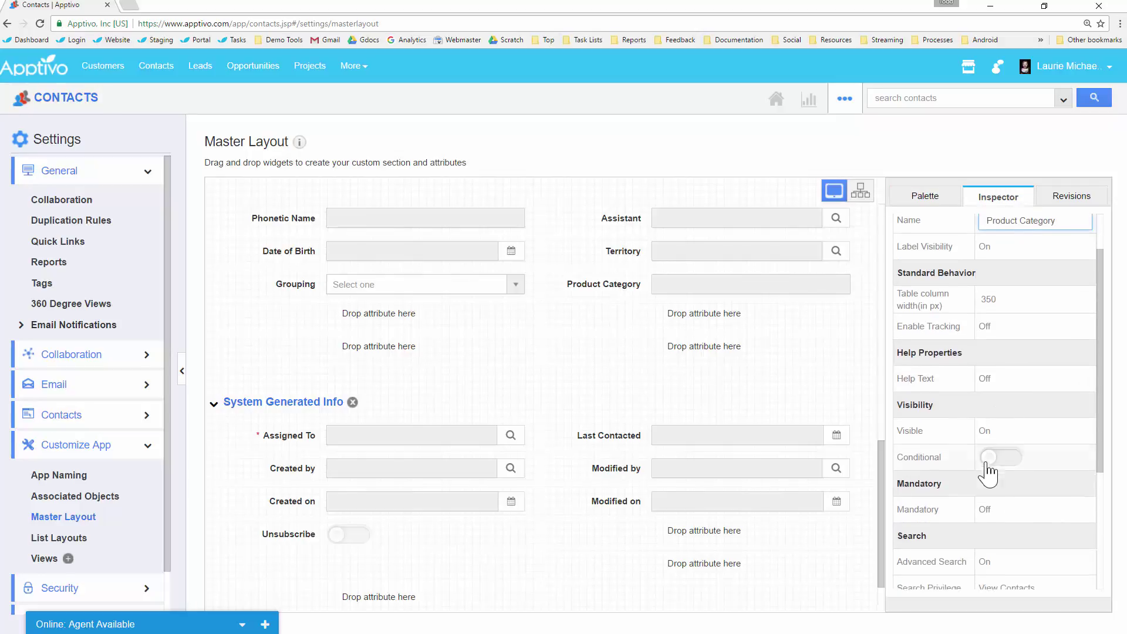
scroll(978, 466, "down", 1)
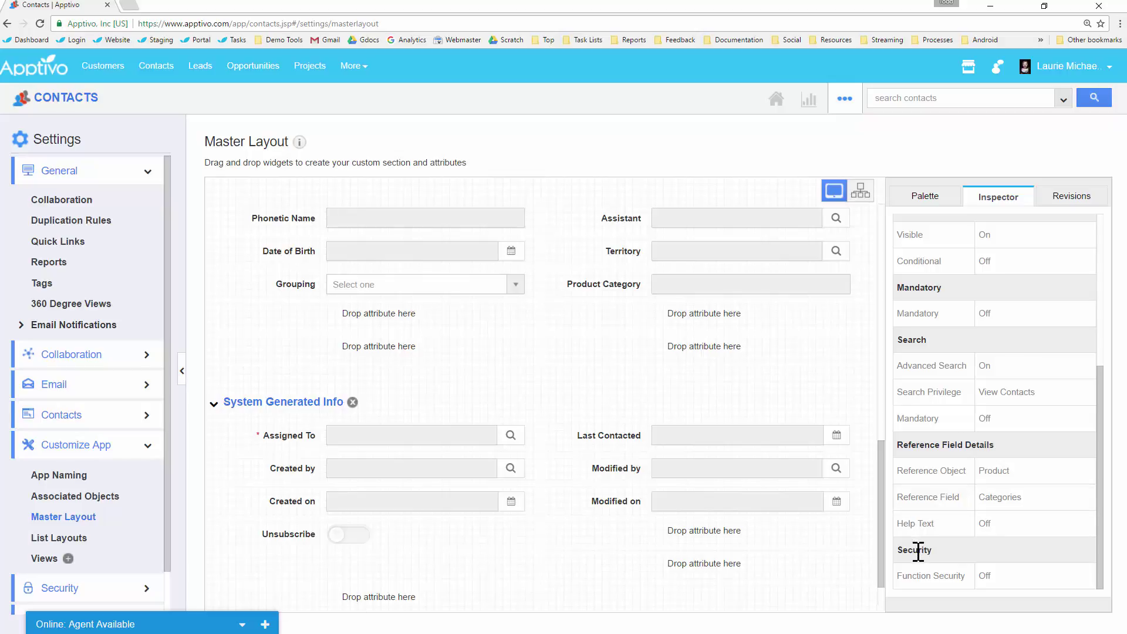
left_click(998, 581)
left_click(990, 577)
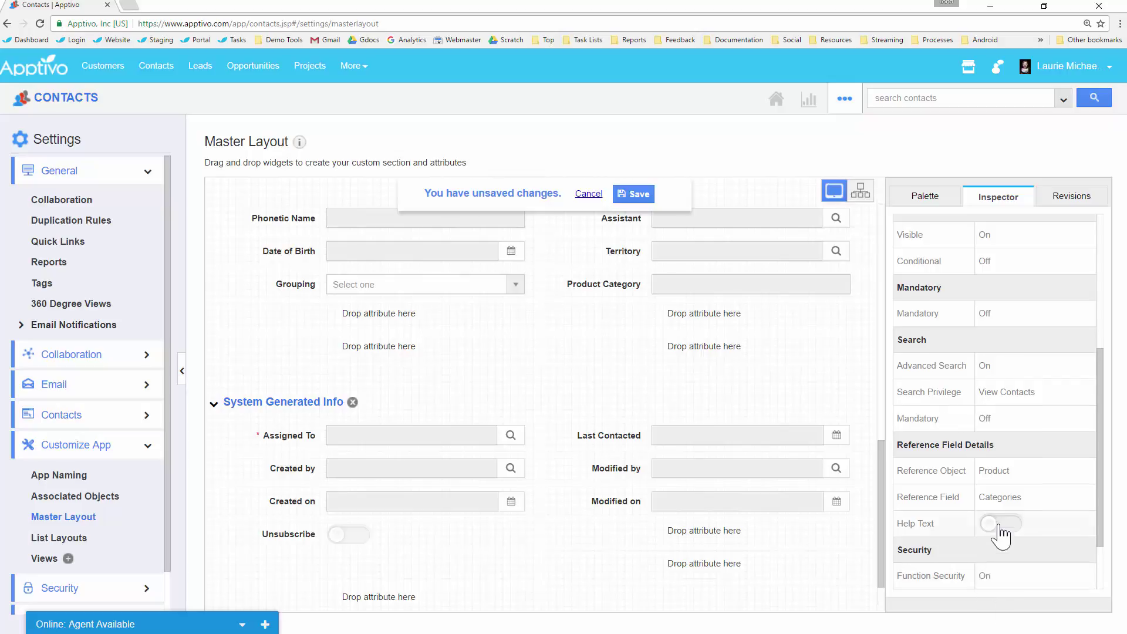
scroll(1000, 532, "down", 2)
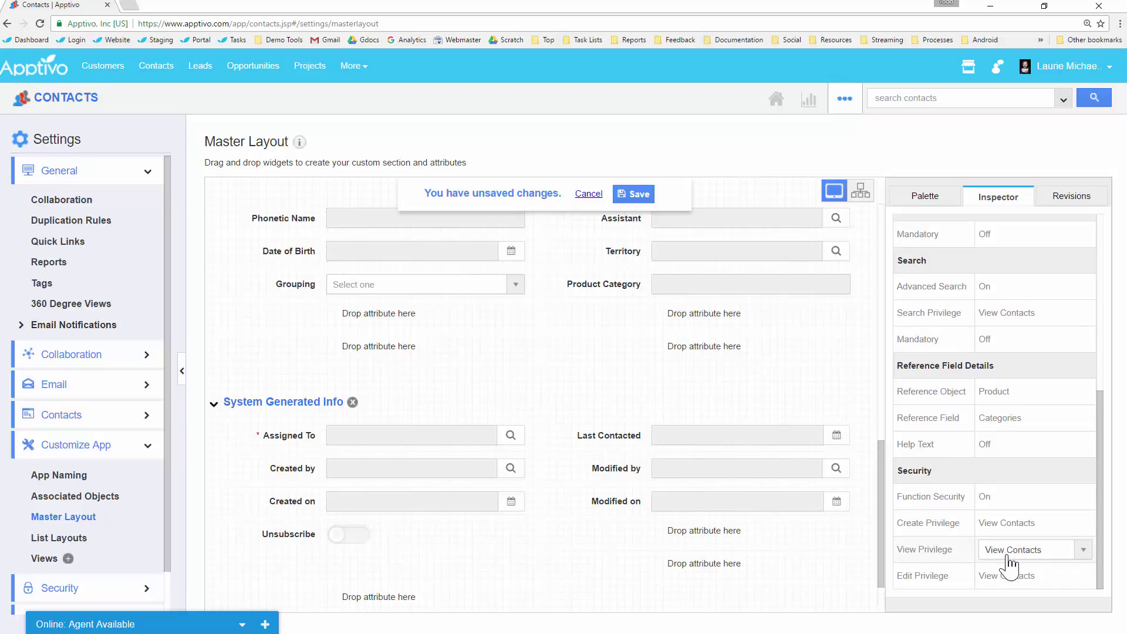
mouse_move(1006, 585)
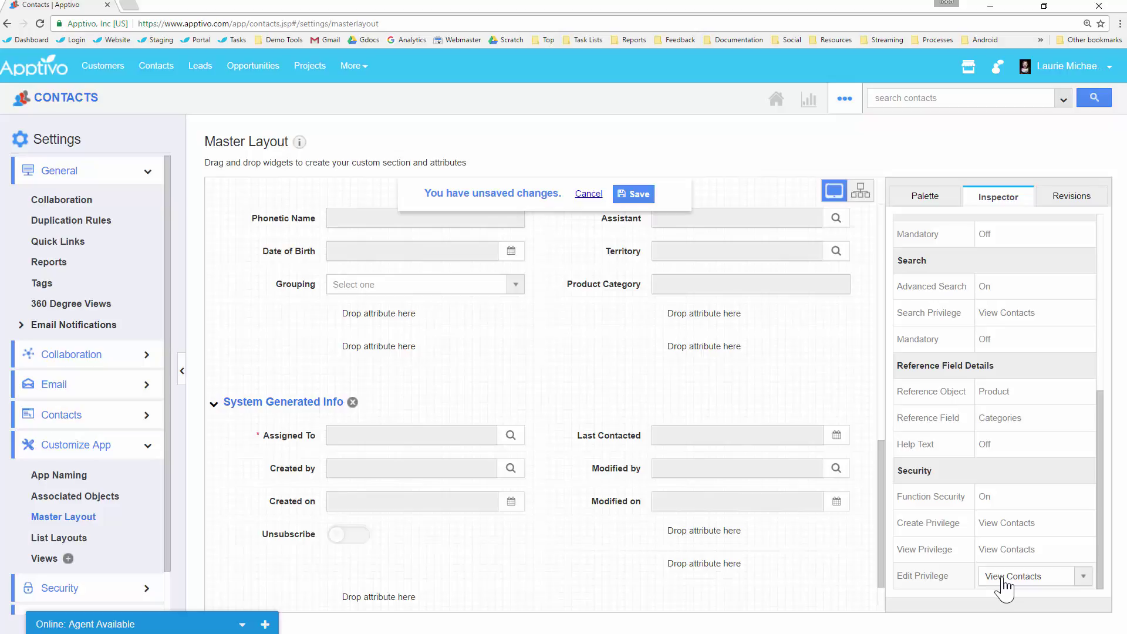
mouse_move(997, 556)
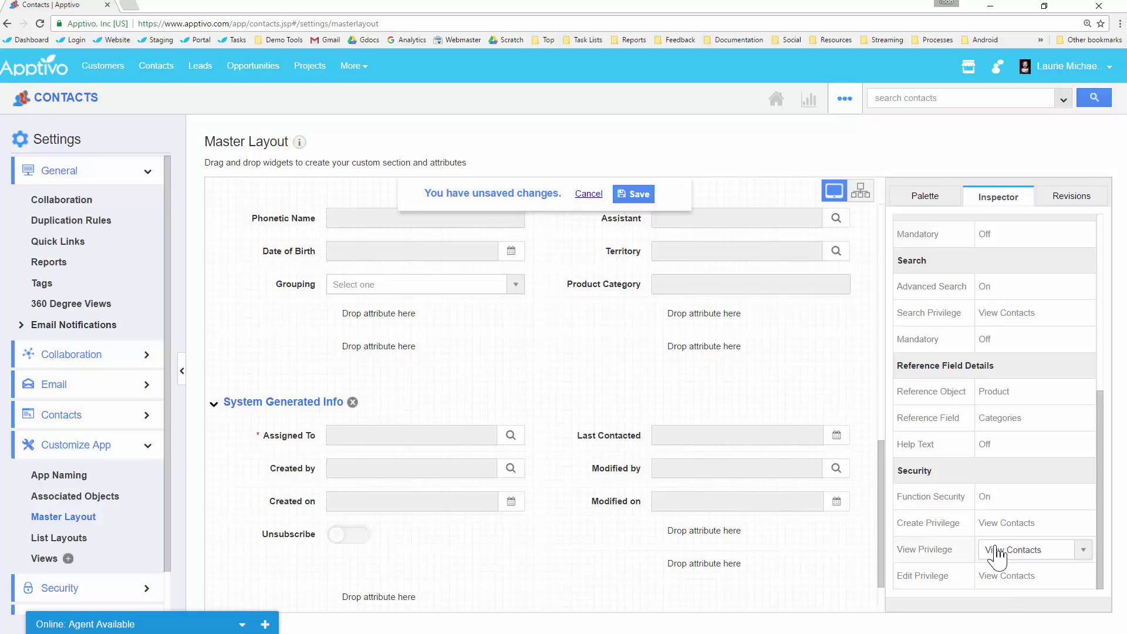
mouse_move(1009, 528)
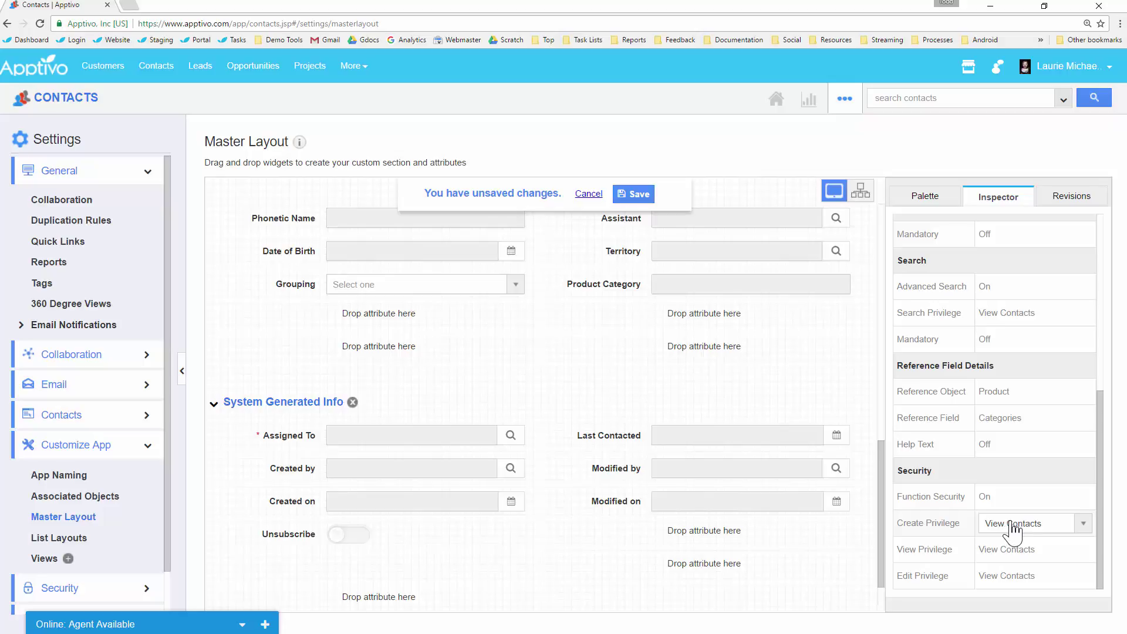
- Create a new privilege named 'Sales Team' as Product Category's create privilege
left_click(1009, 524)
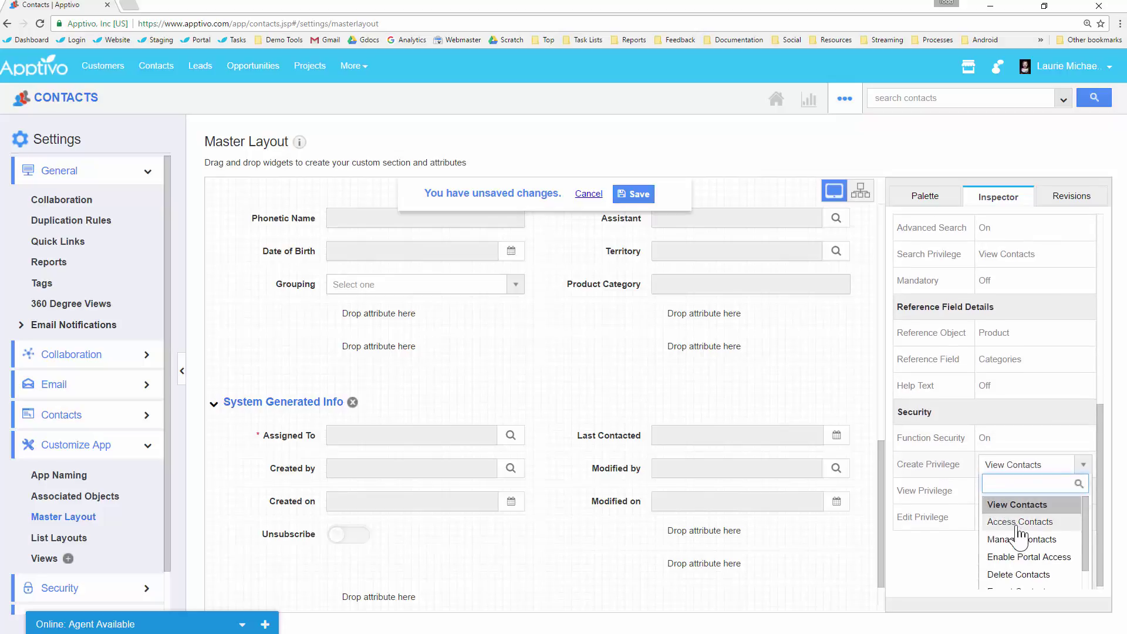
scroll(1028, 561, "down", 1)
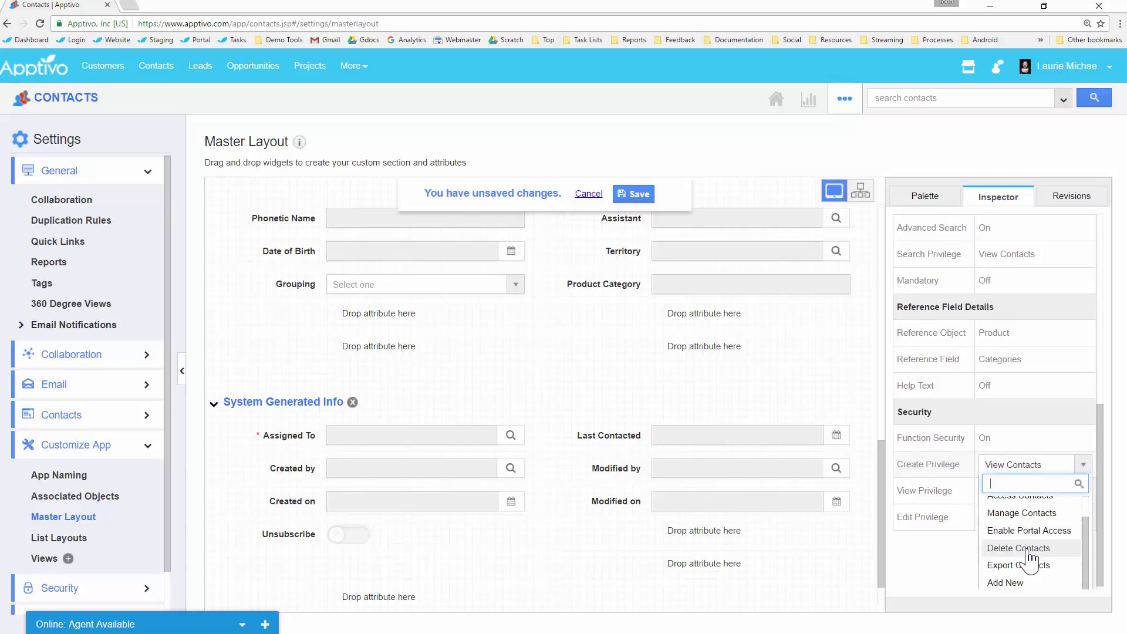
left_click(1005, 577)
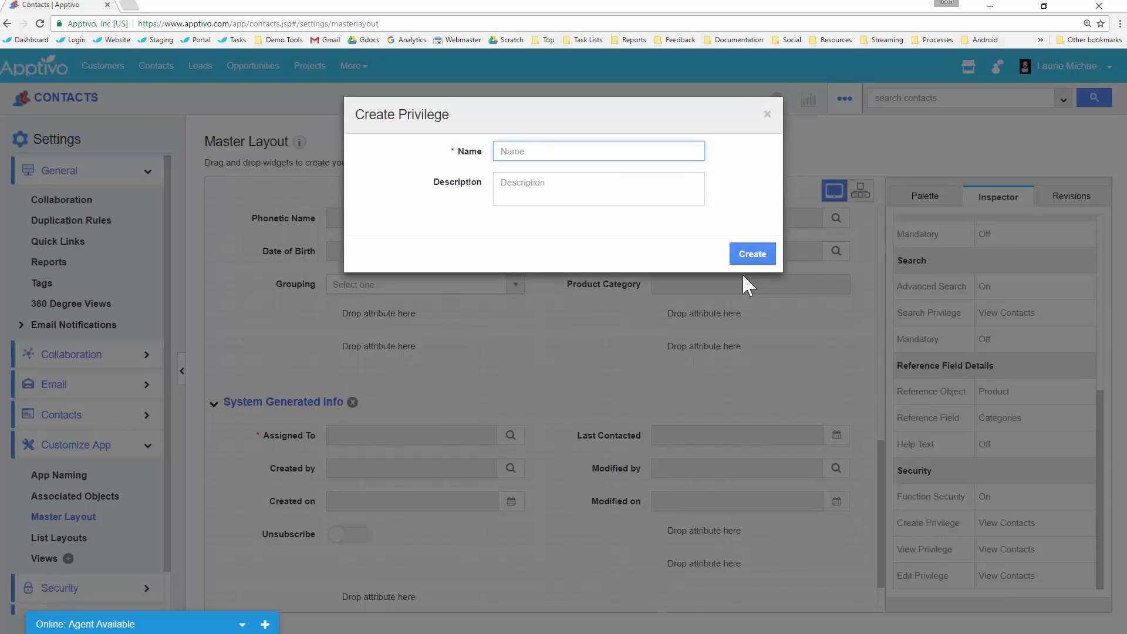
type("Sales Team")
left_click(750, 259)
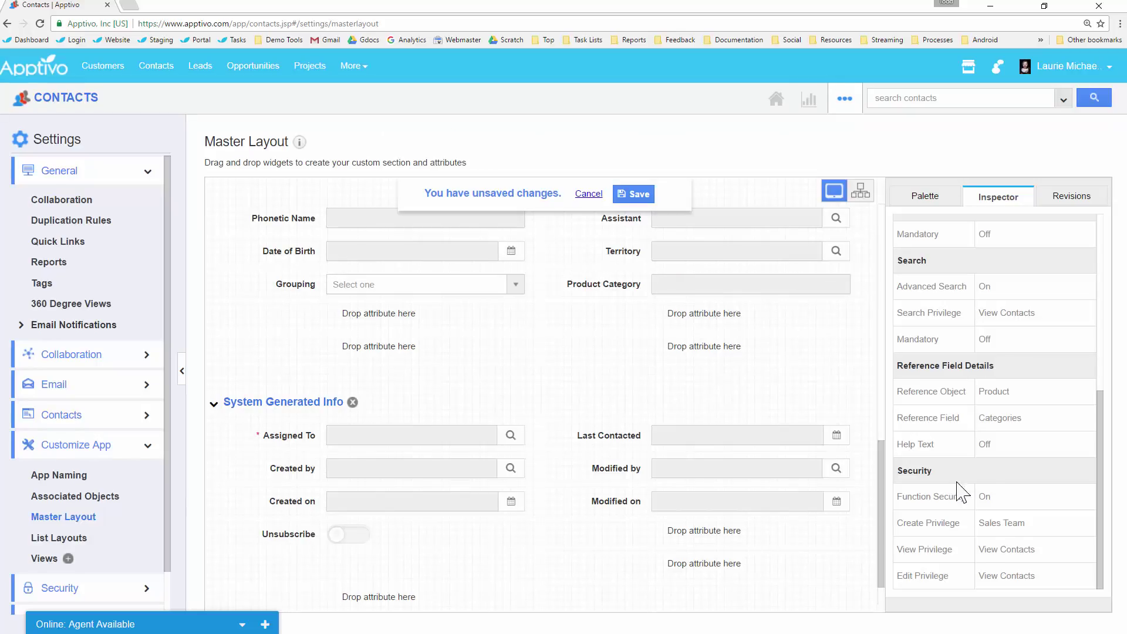
- Set Product Category's edit privilege to Sales Team and save the master layout
mouse_move(1006, 528)
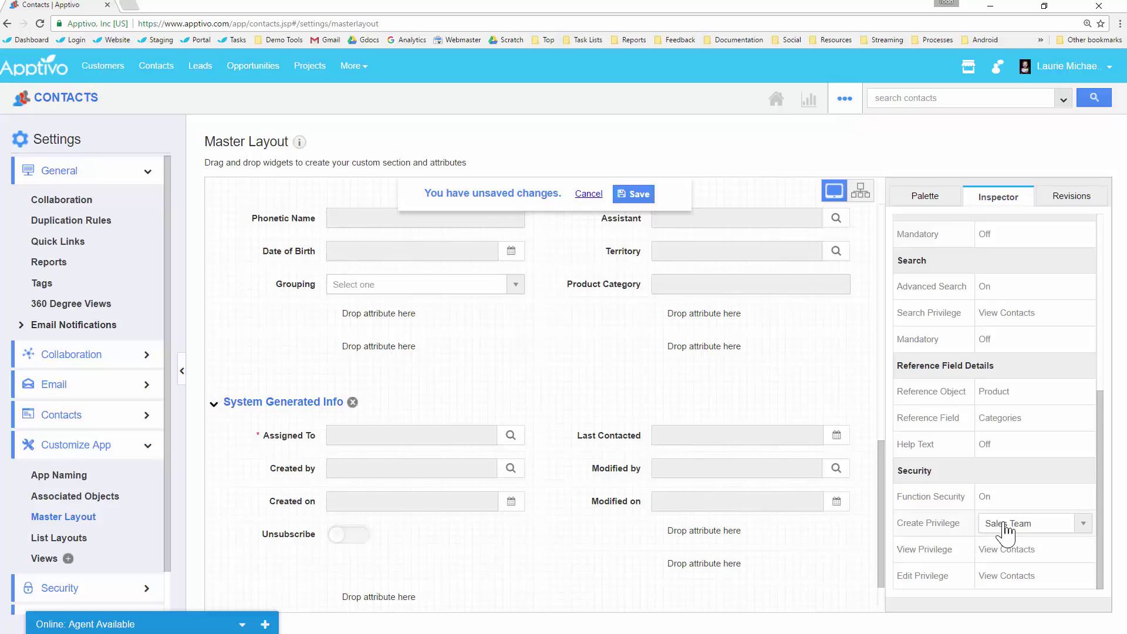
left_click(1021, 578)
scroll(1028, 564, "down", 5)
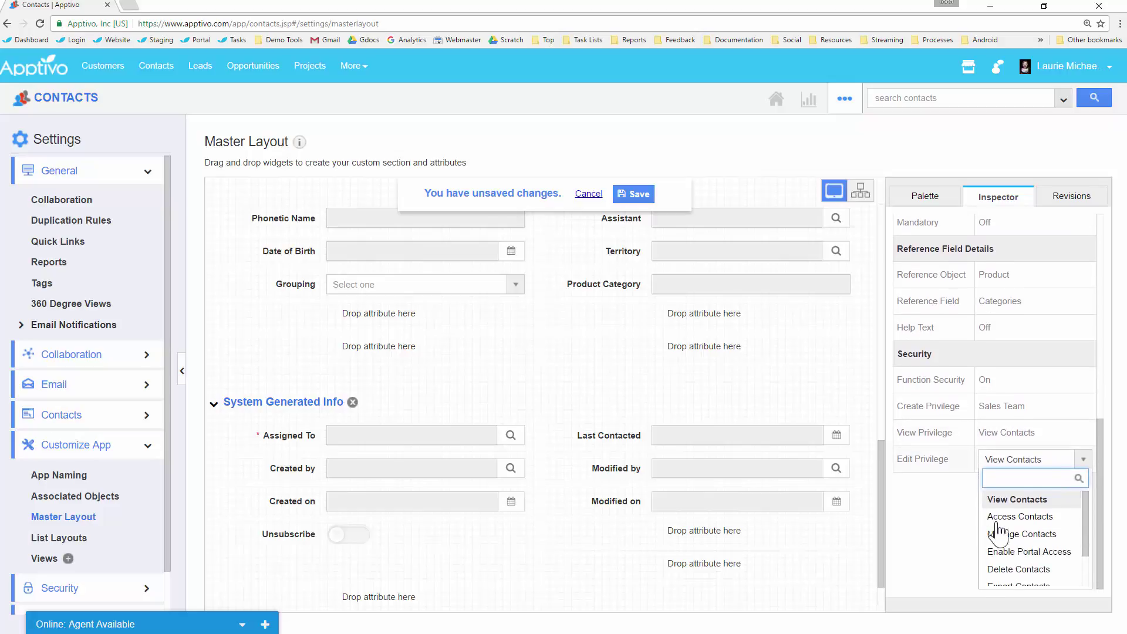
left_click(1014, 563)
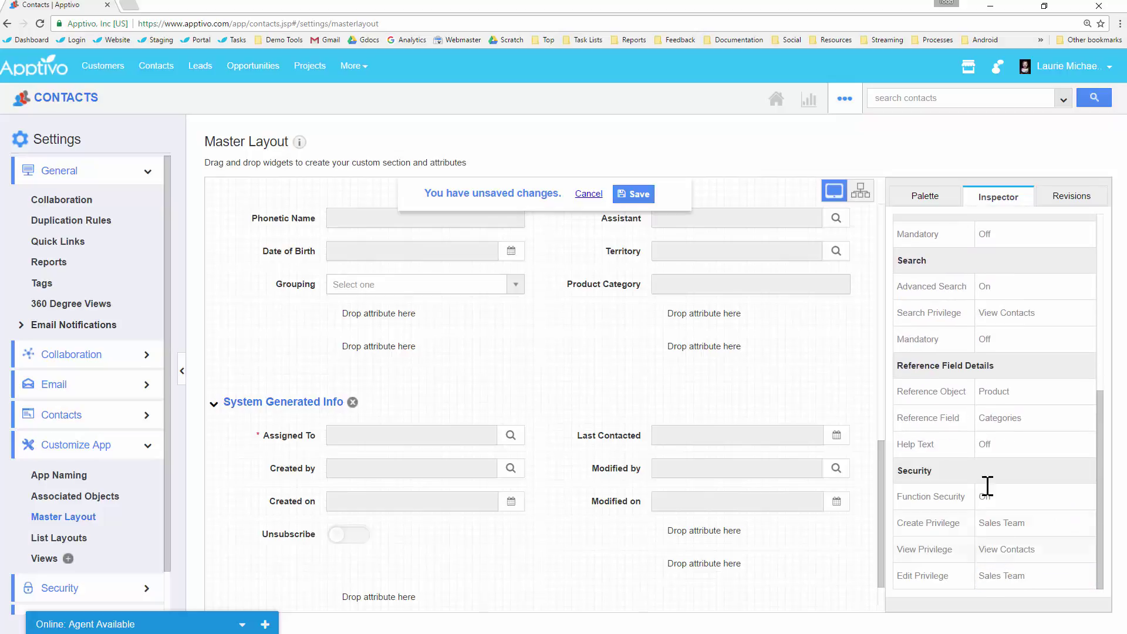
left_click(635, 199)
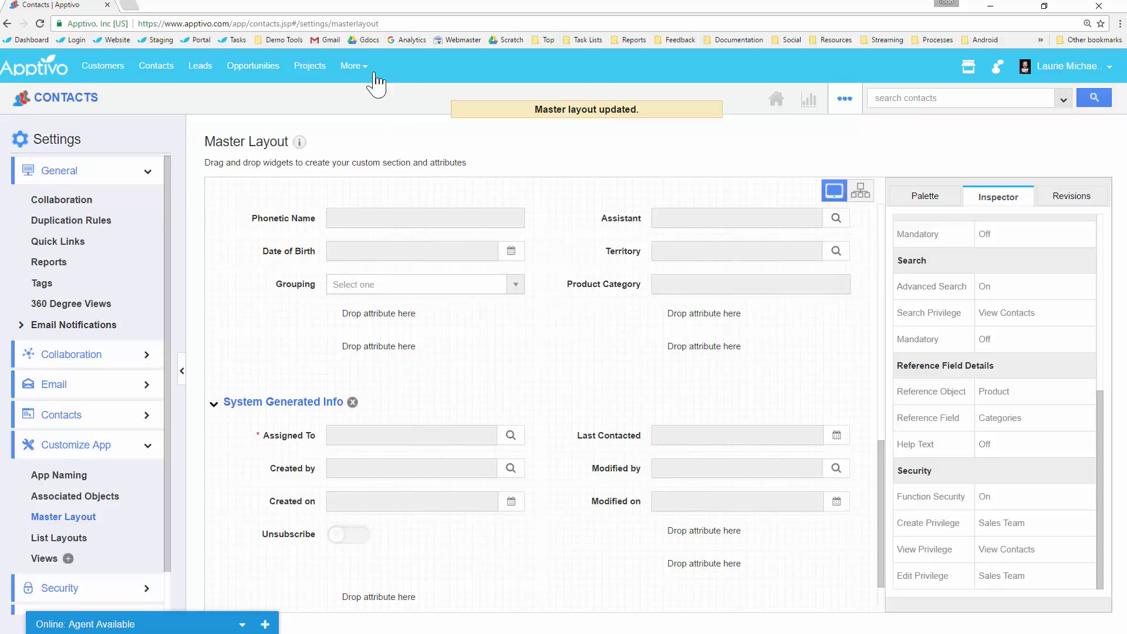
left_click(359, 67)
- Open the ST SalesRep role for editing under Employees Settings > Security > Roles
mouse_move(449, 151)
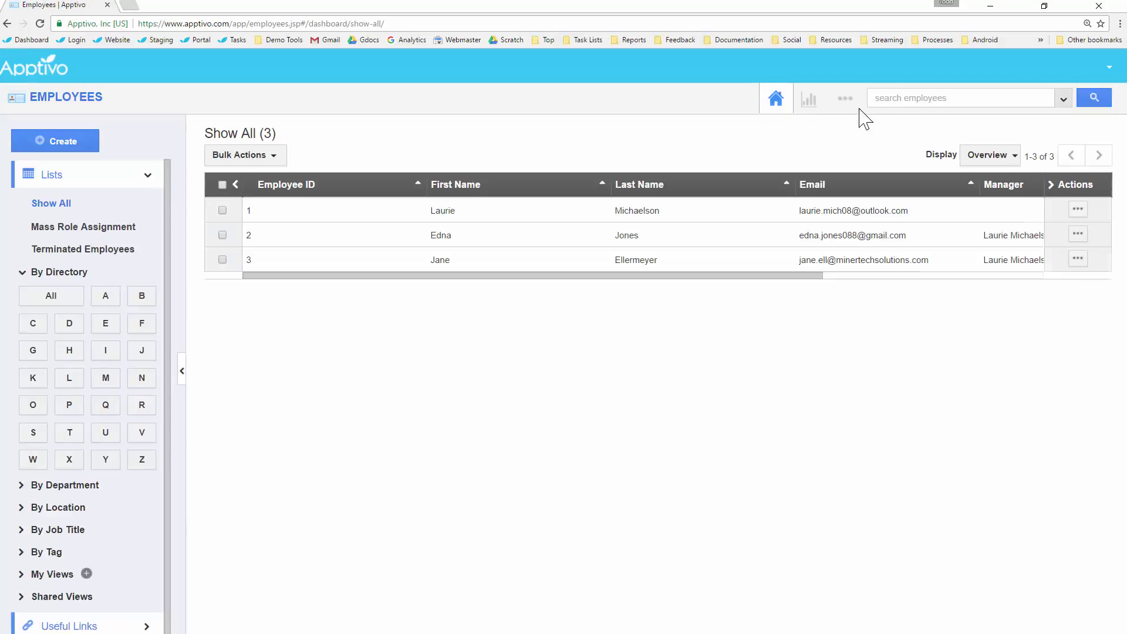
left_click(846, 106)
left_click(820, 150)
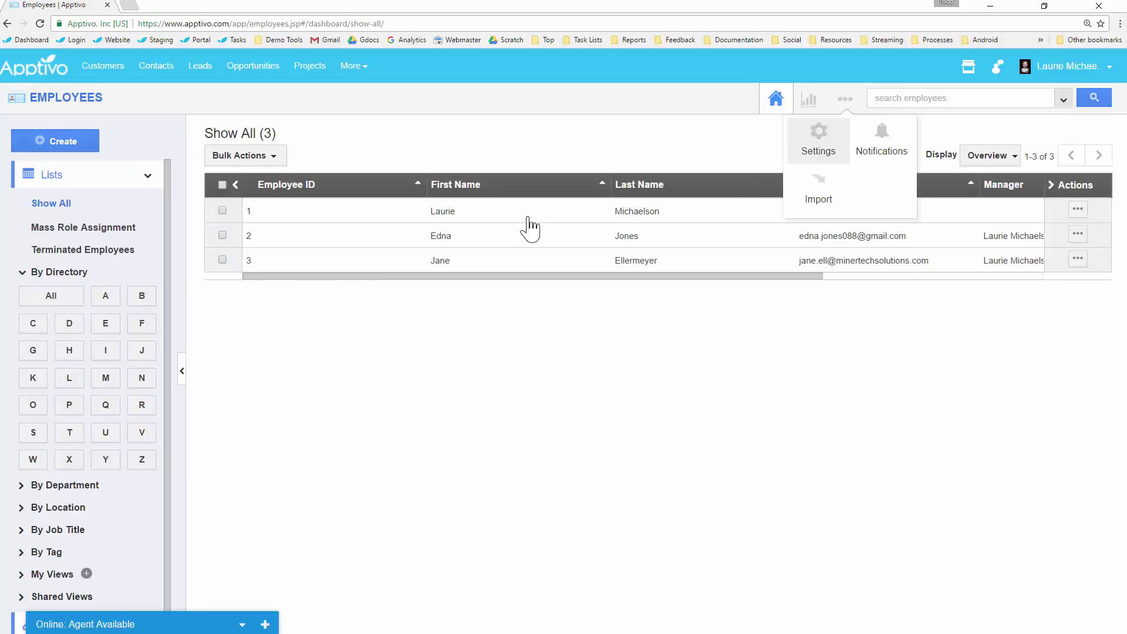
left_click(92, 399)
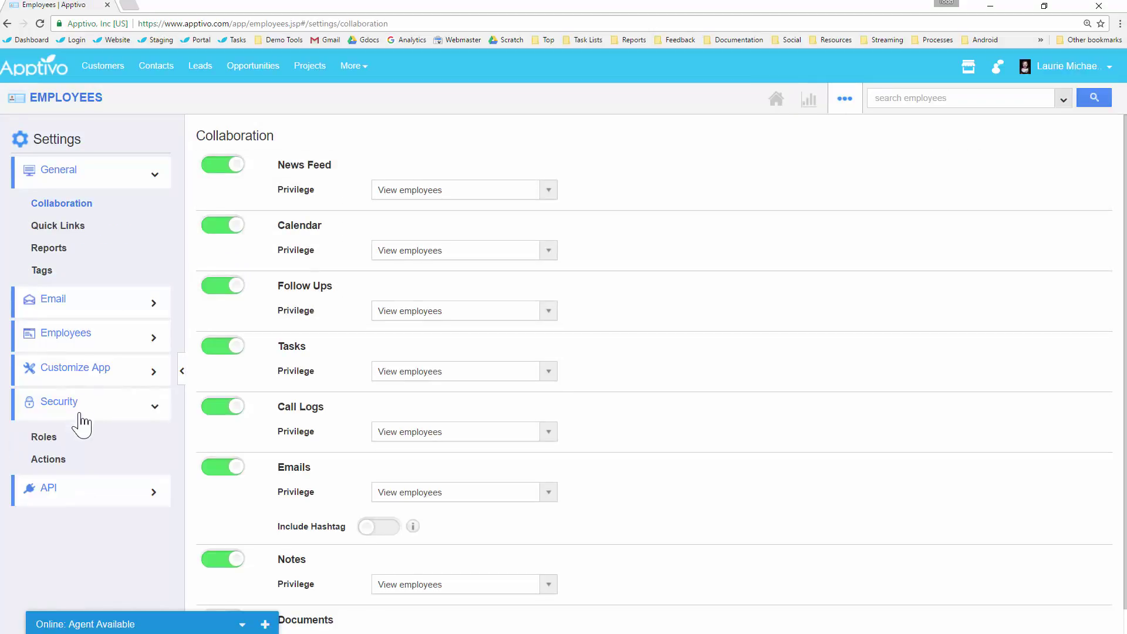
left_click(41, 437)
scroll(414, 276, "down", 10)
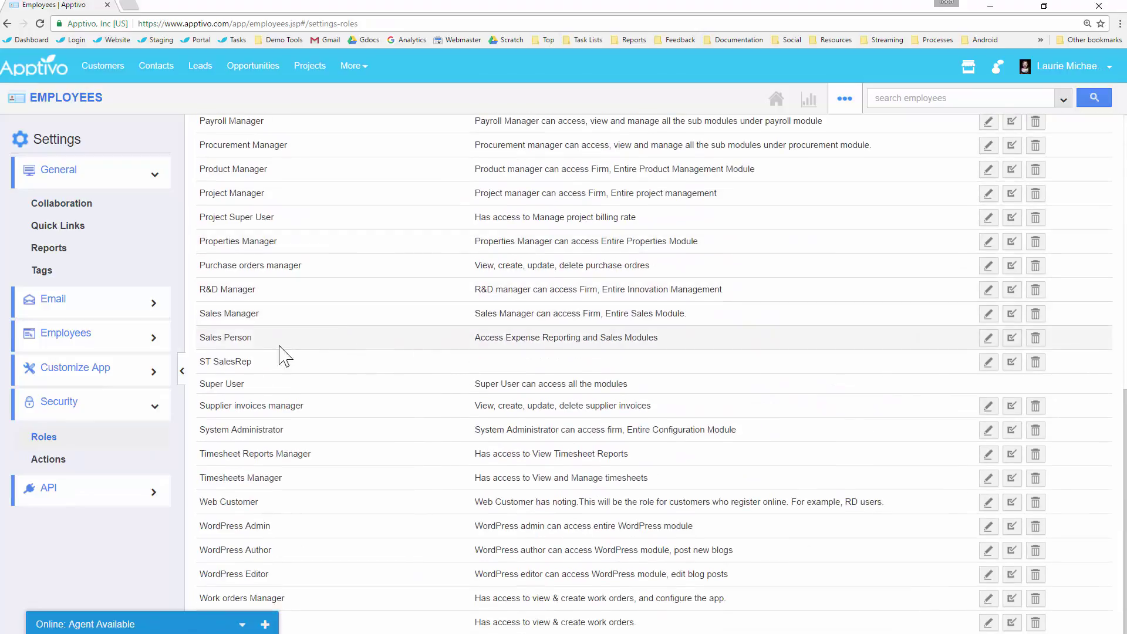
left_click(990, 364)
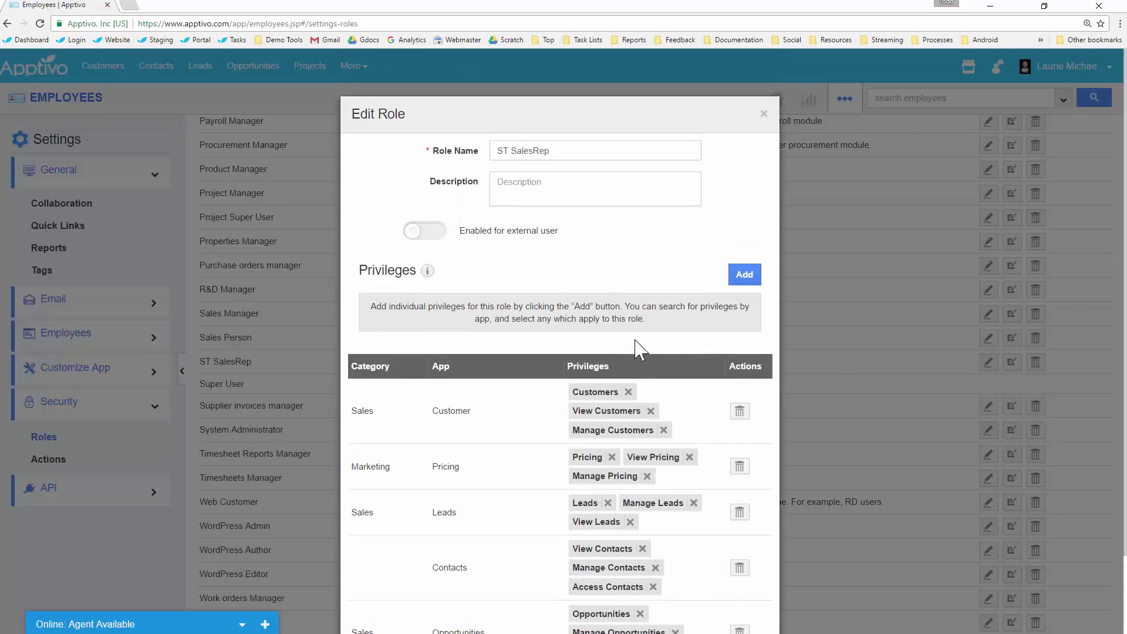
- Add the CRM Contacts Sales Team privilege to ST SalesRep and update the role
scroll(676, 306, "down", 1)
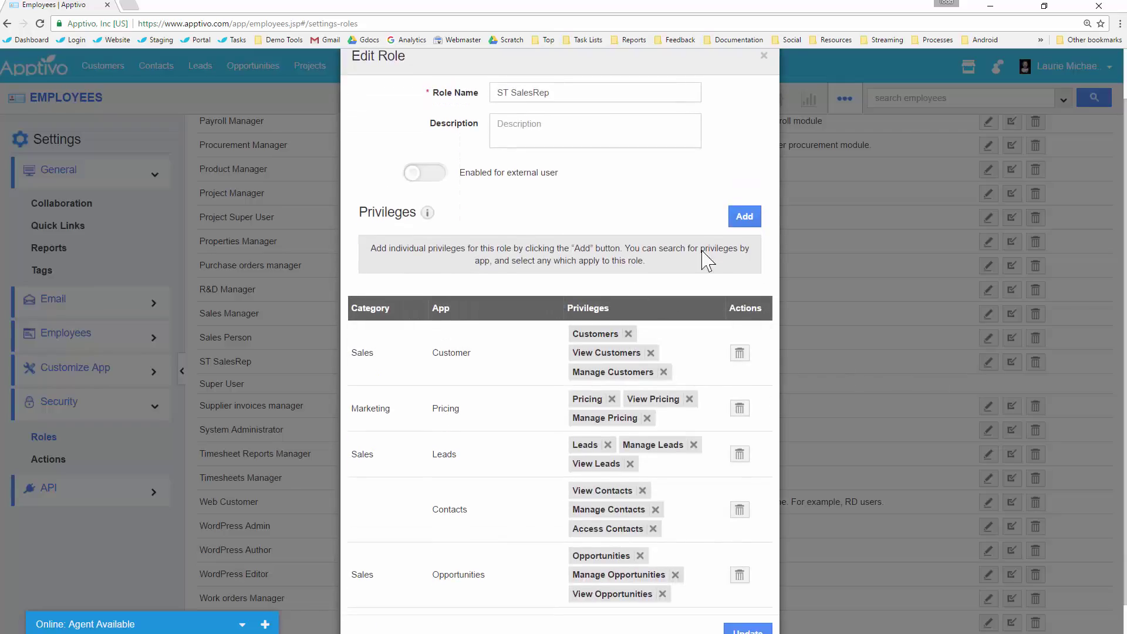
left_click(744, 219)
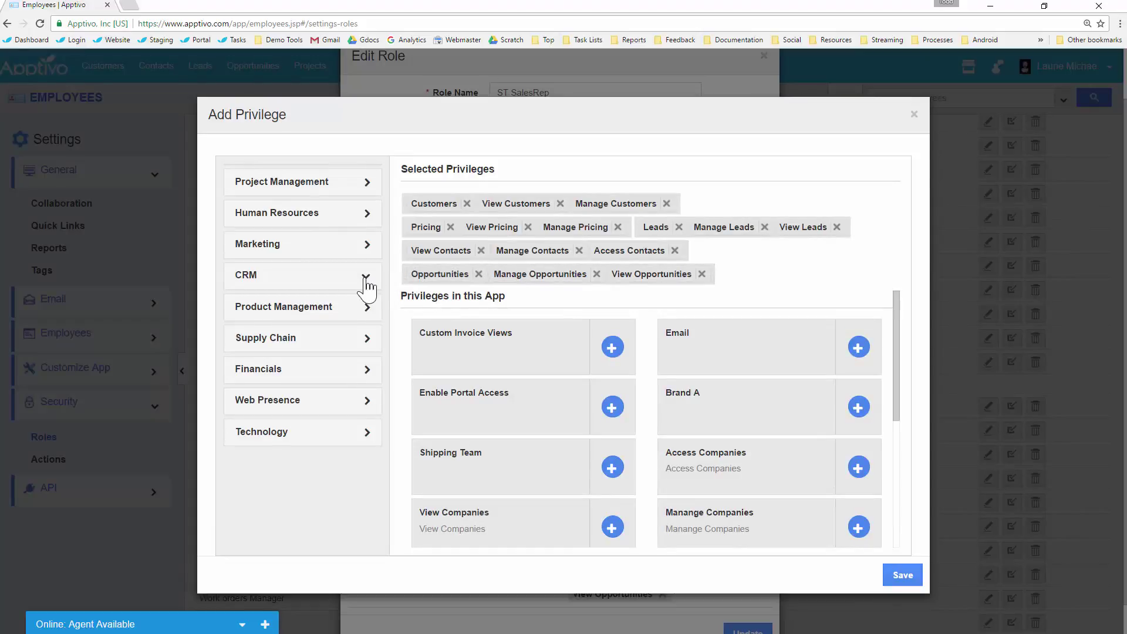
left_click(366, 281)
left_click(277, 357)
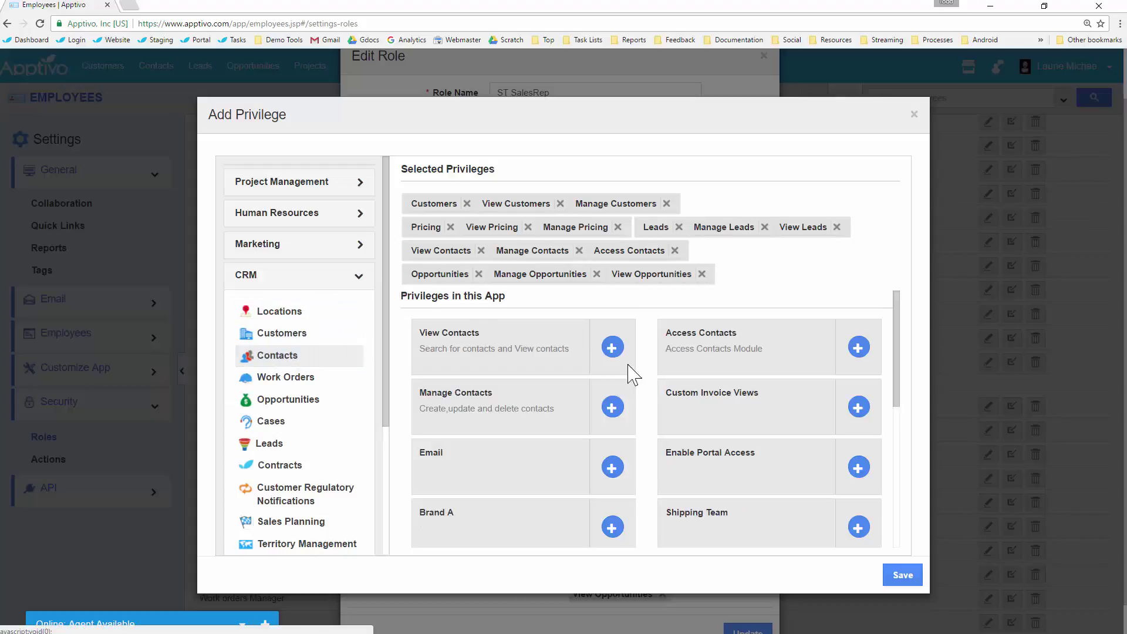
scroll(614, 431, "down", 5)
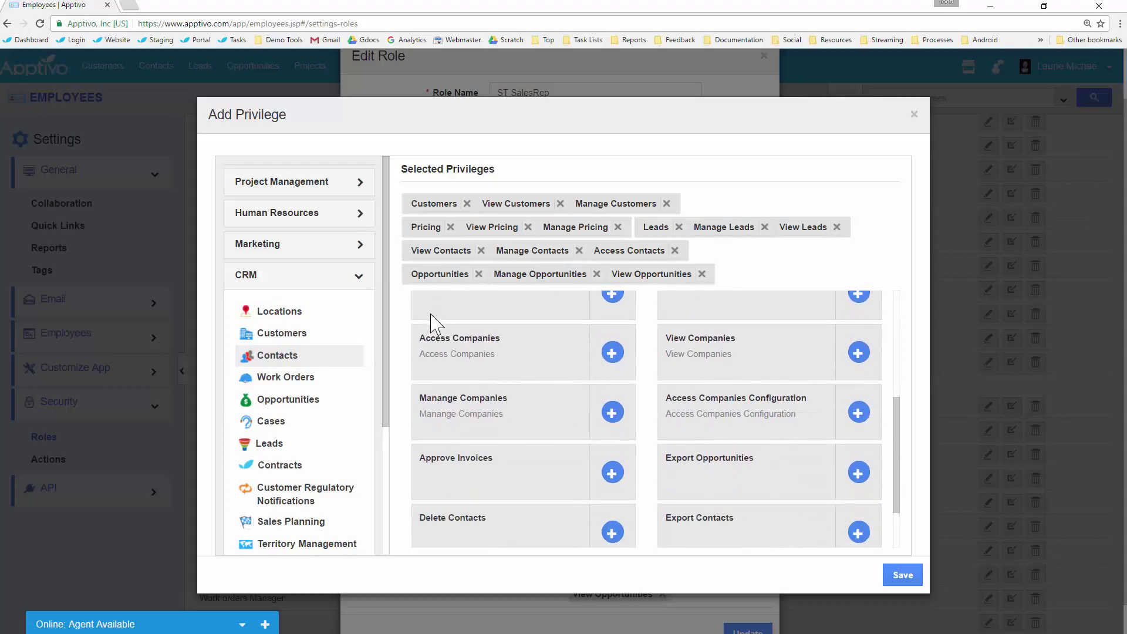
scroll(467, 393, "down", 1)
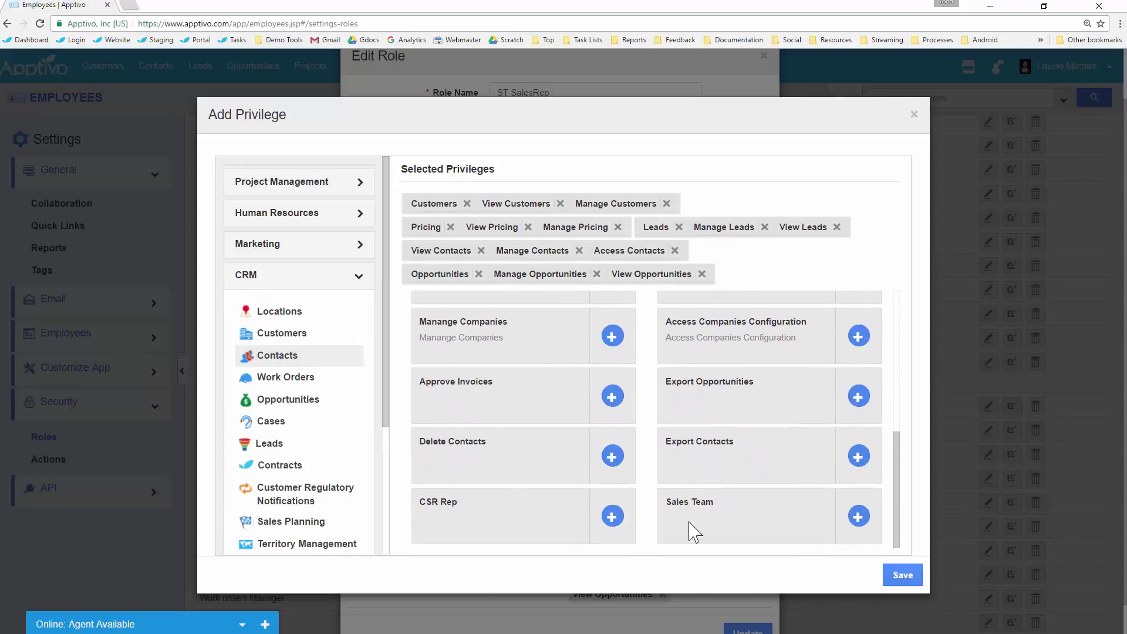
left_click(858, 516)
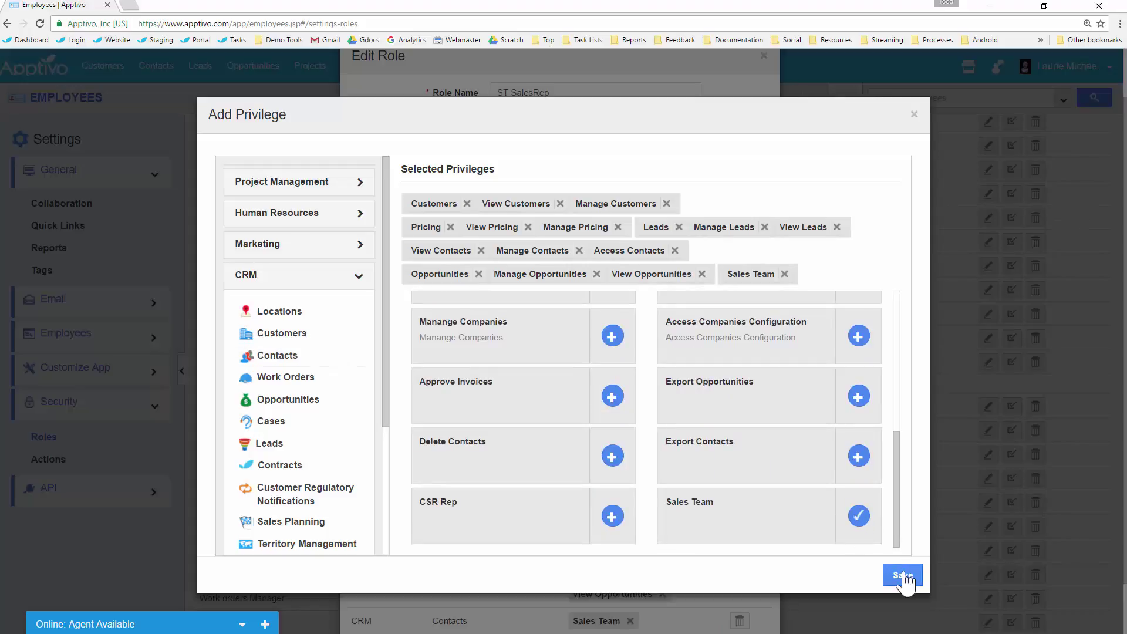
left_click(903, 576)
scroll(686, 478, "down", 3)
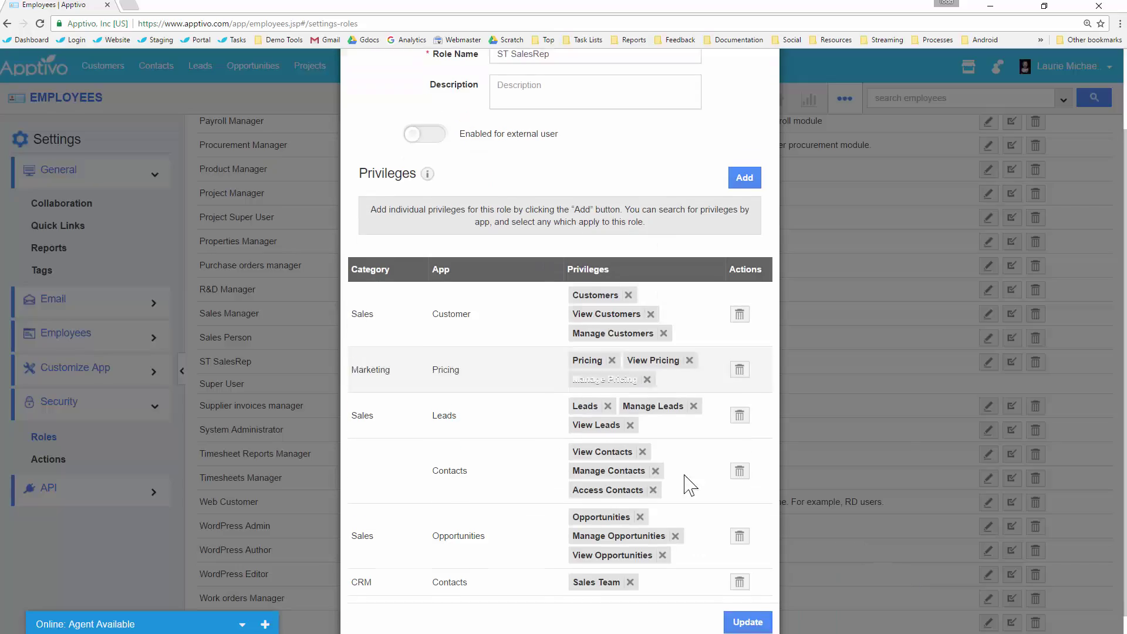
left_click(748, 596)
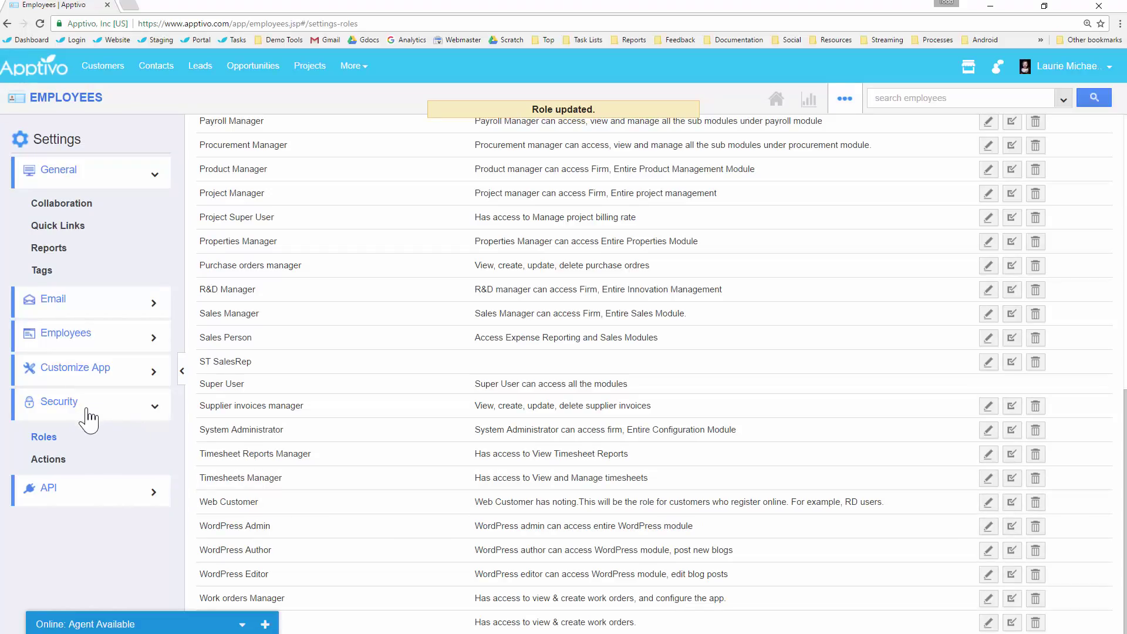
- Open Contacts Settings > Security > Actions and scroll through the action privileges
left_click(51, 464)
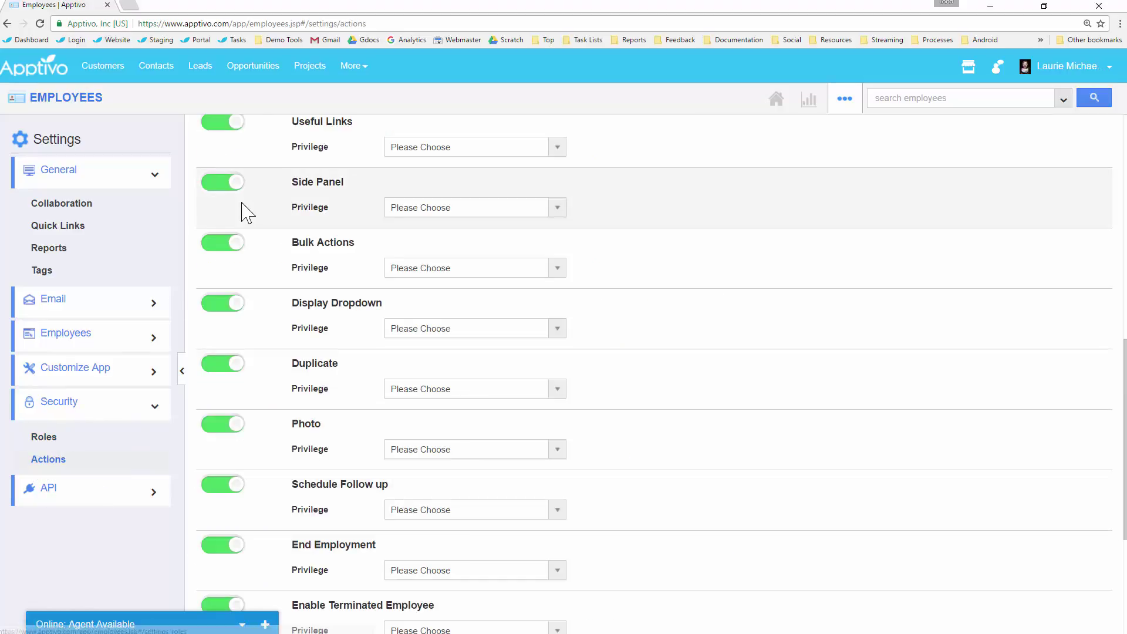
left_click(162, 75)
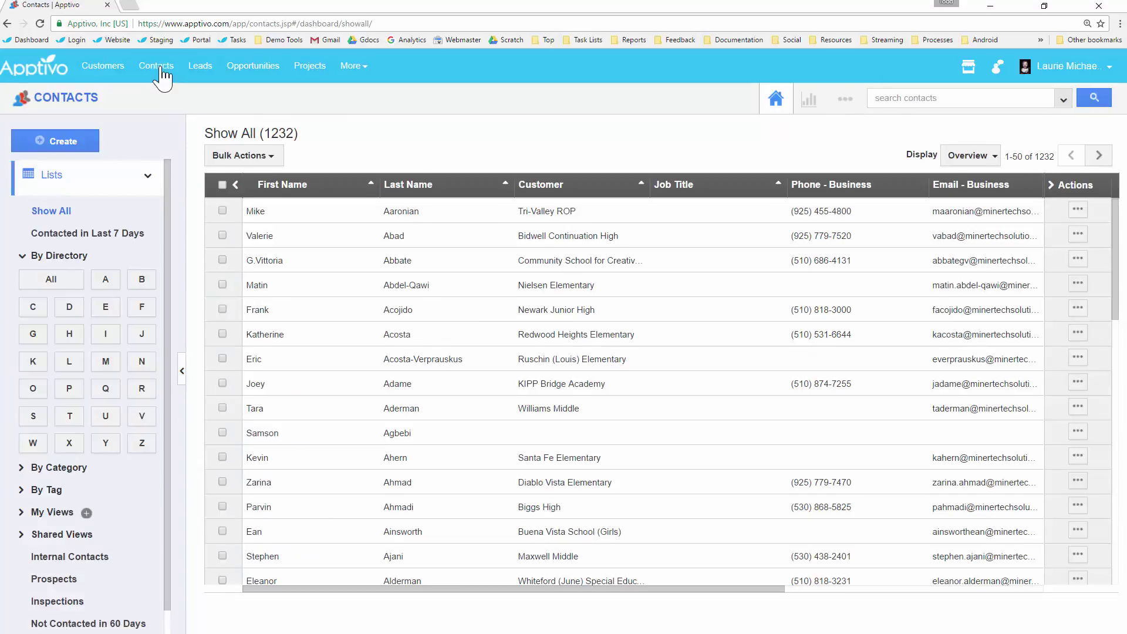
left_click(845, 106)
left_click(817, 152)
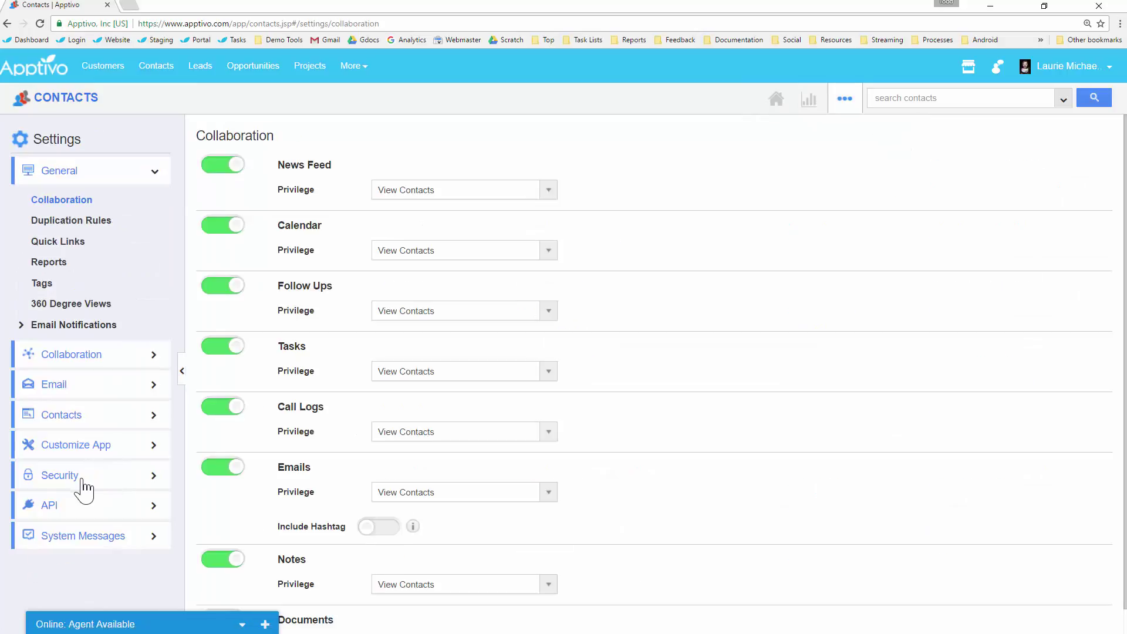
left_click(83, 480)
left_click(51, 528)
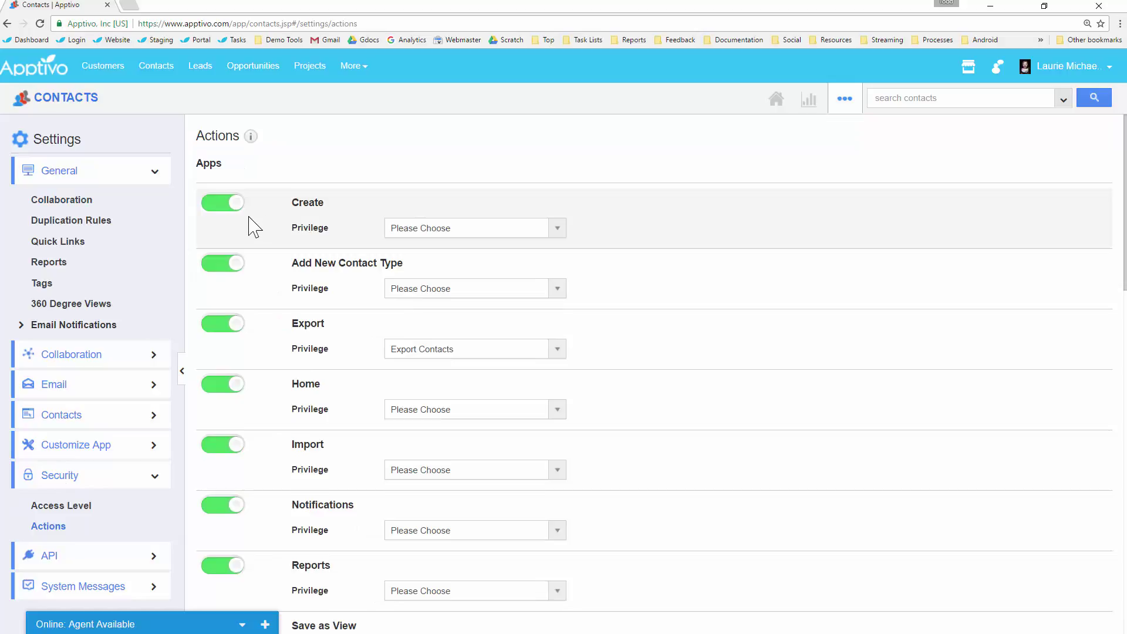
scroll(256, 198, "down", 4)
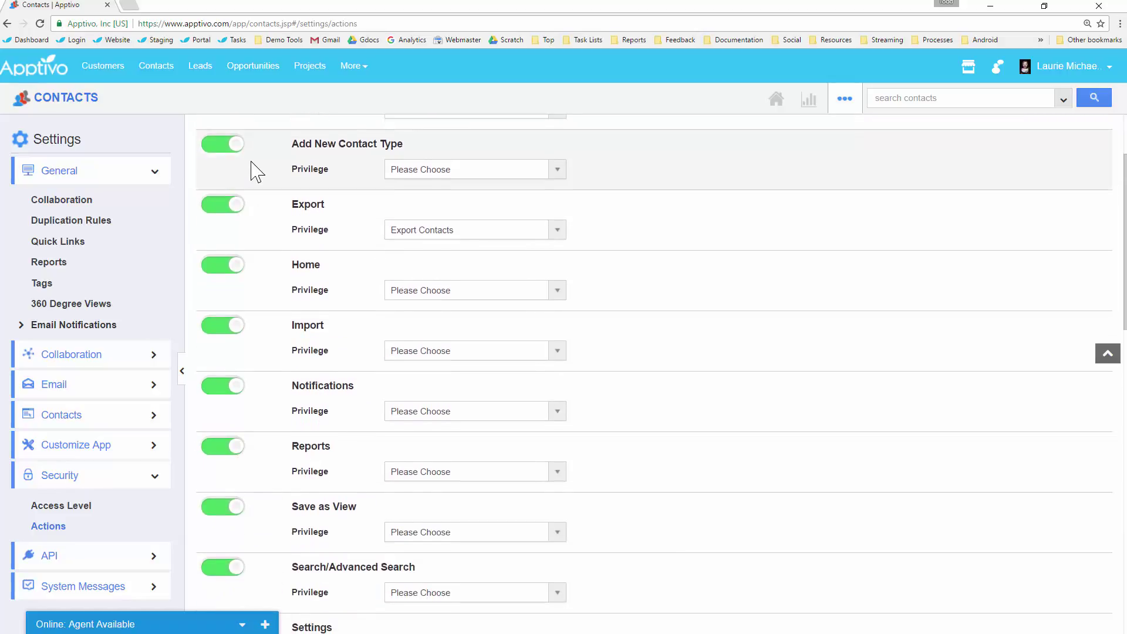
scroll(259, 231, "down", 1)
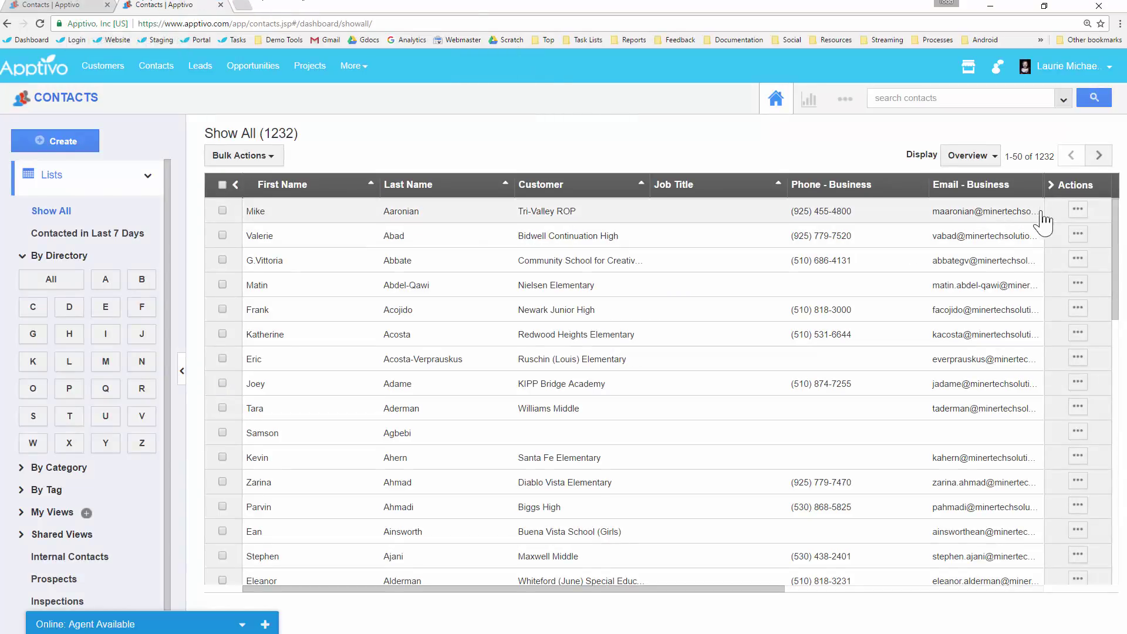
- View the first and eighth contacts' full details from the contacts list
left_click(1078, 210)
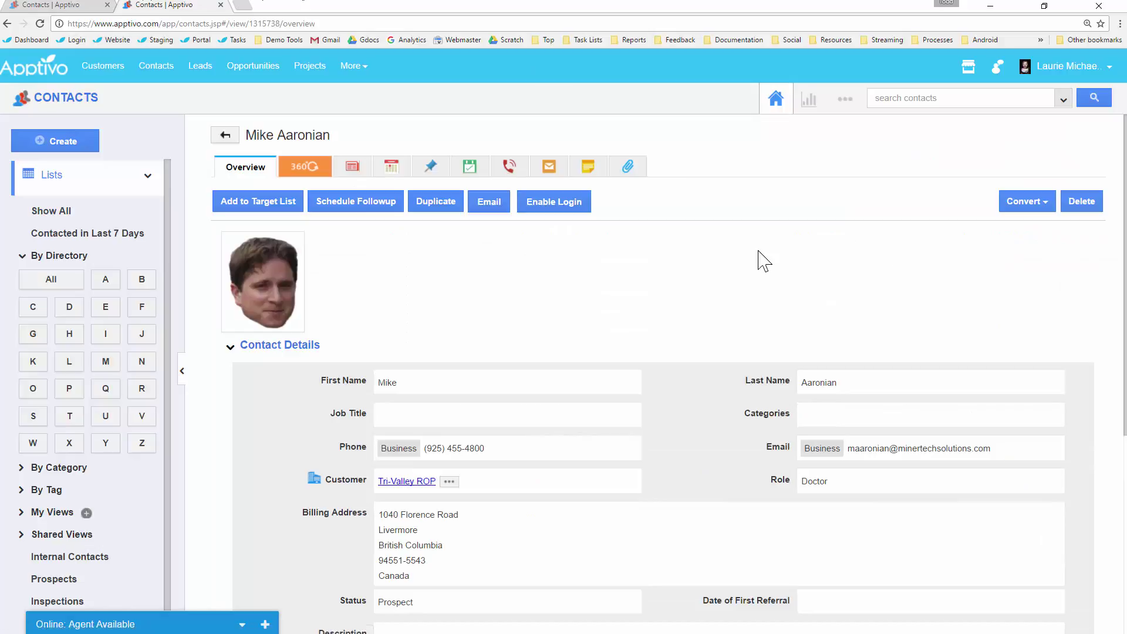
left_click(271, 141)
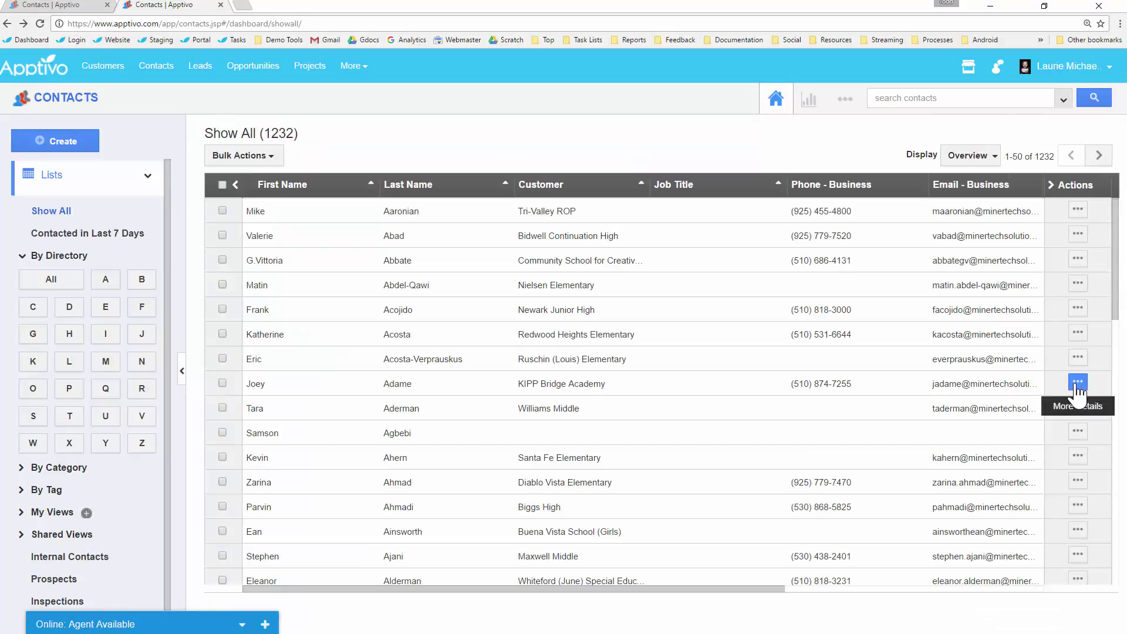
left_click(1076, 378)
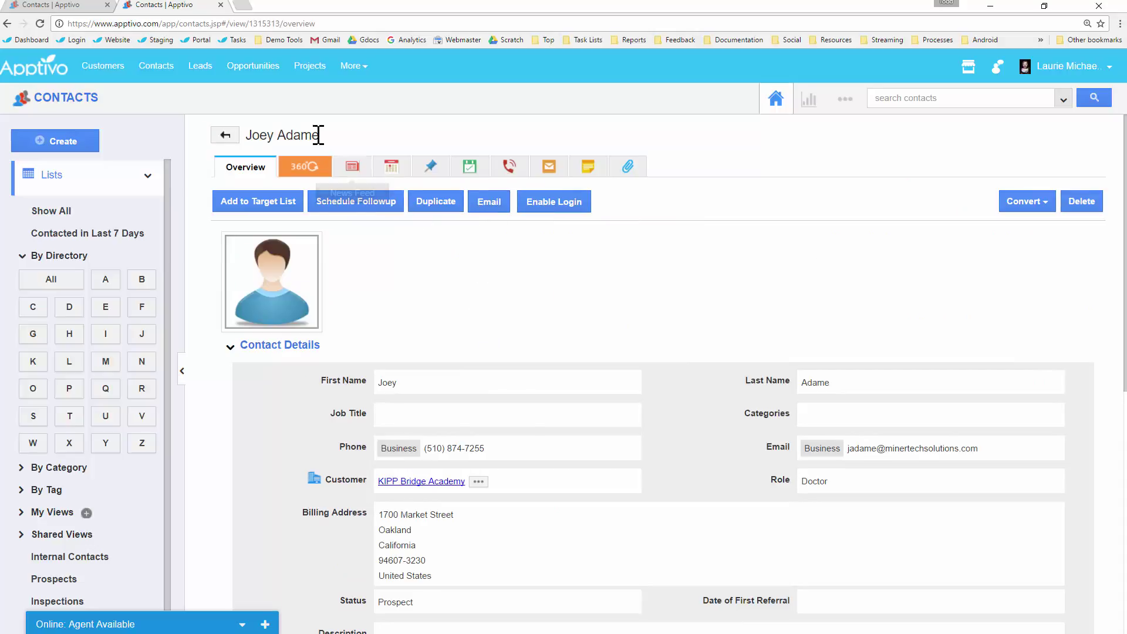
- Look over the Arroyo Elementary School Photo Shoot project's quick actions, then return to Contacts
left_click(313, 70)
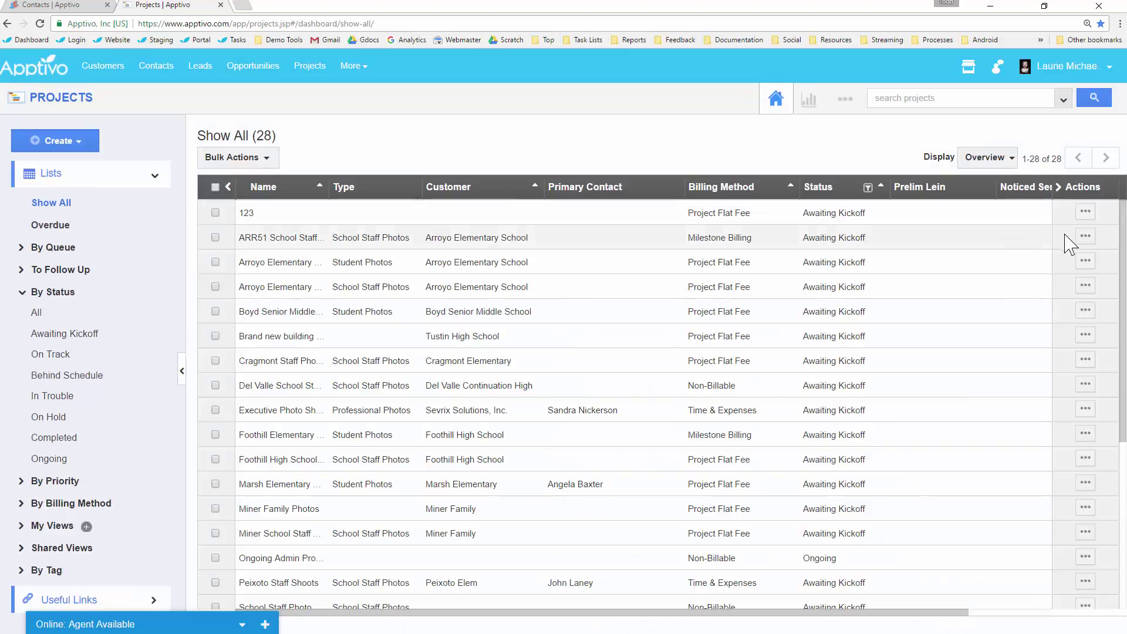
left_click(1086, 262)
left_click(258, 205)
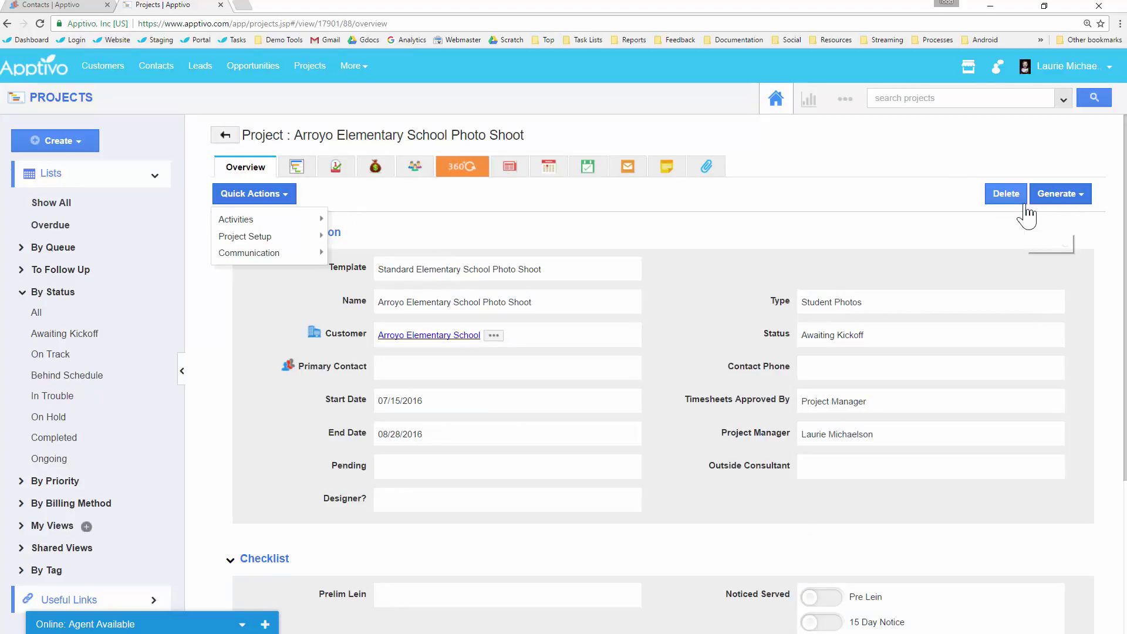
right_click(1044, 229)
left_click(624, 243)
left_click(74, 5)
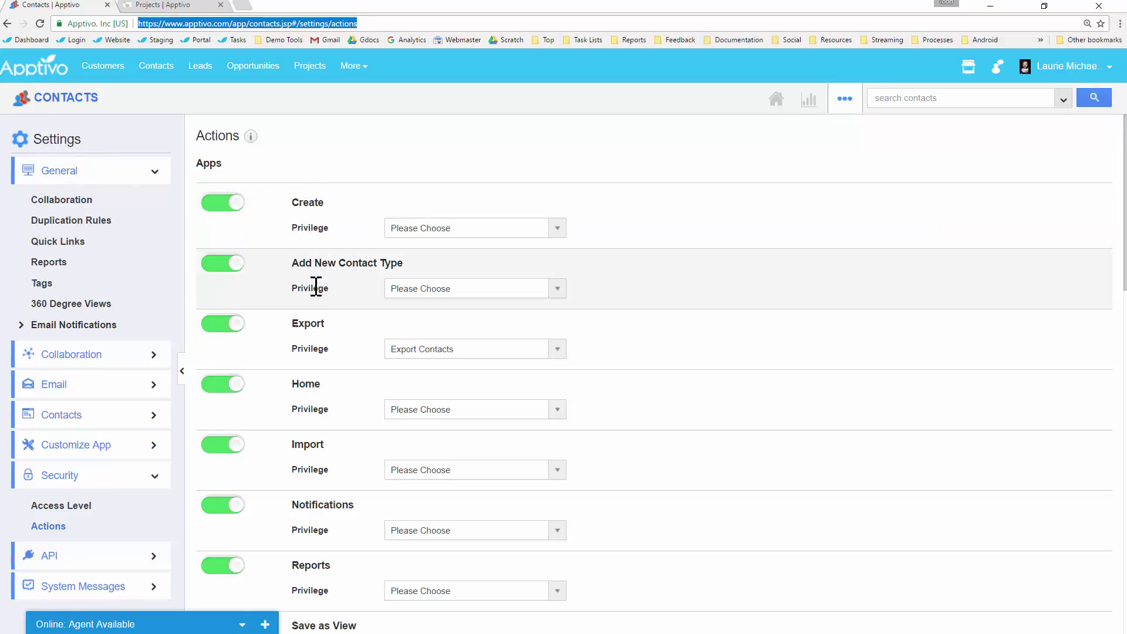
- Scroll the Actions list and look at Bulk Action's privilege choices without changing it
scroll(259, 210, "down", 2)
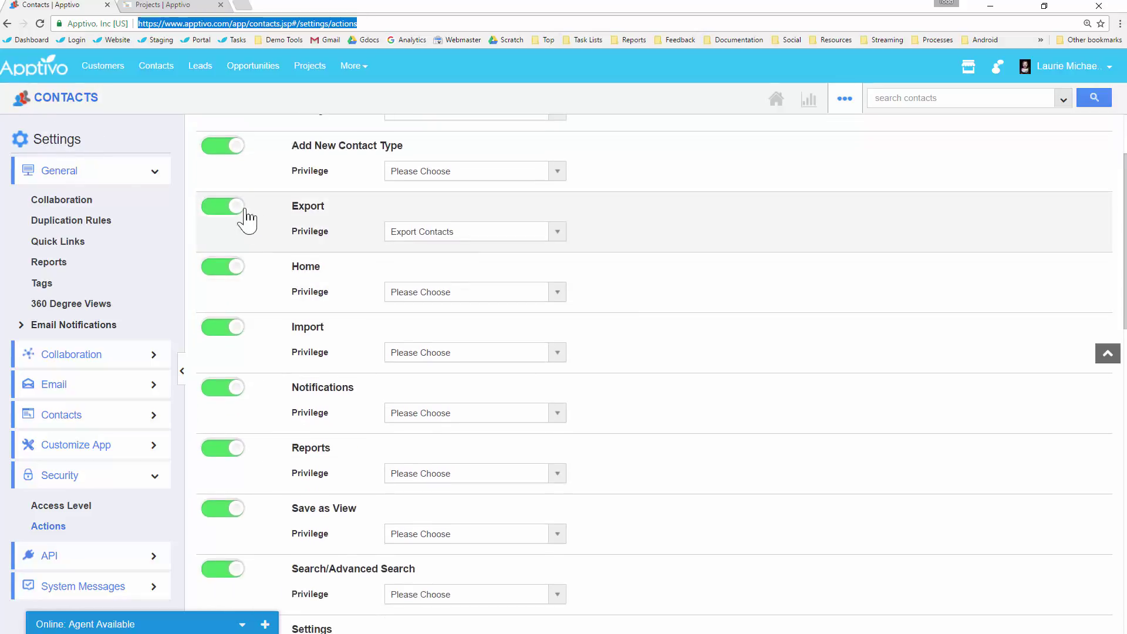
scroll(262, 324, "down", 2)
scroll(247, 309, "down", 6)
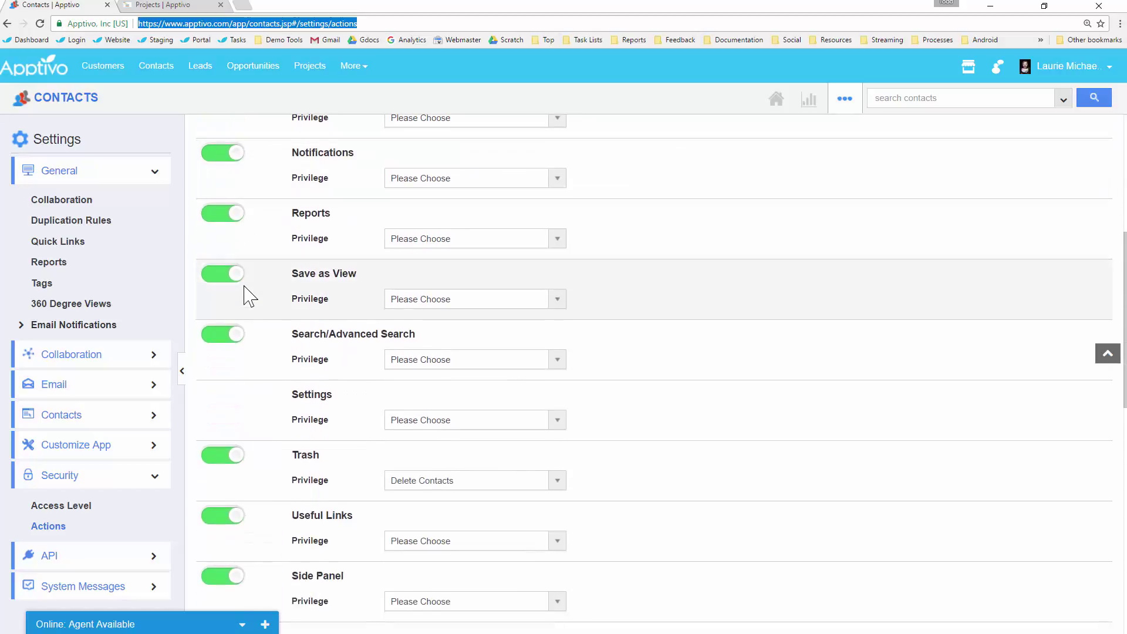
scroll(240, 334, "down", 4)
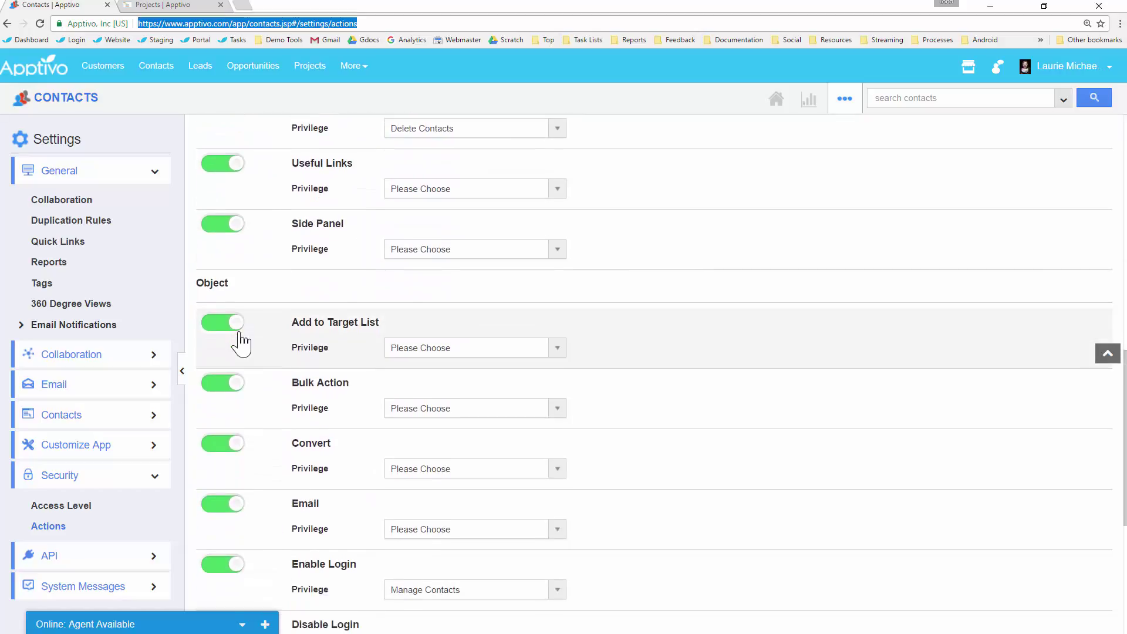
scroll(205, 194, "down", 1)
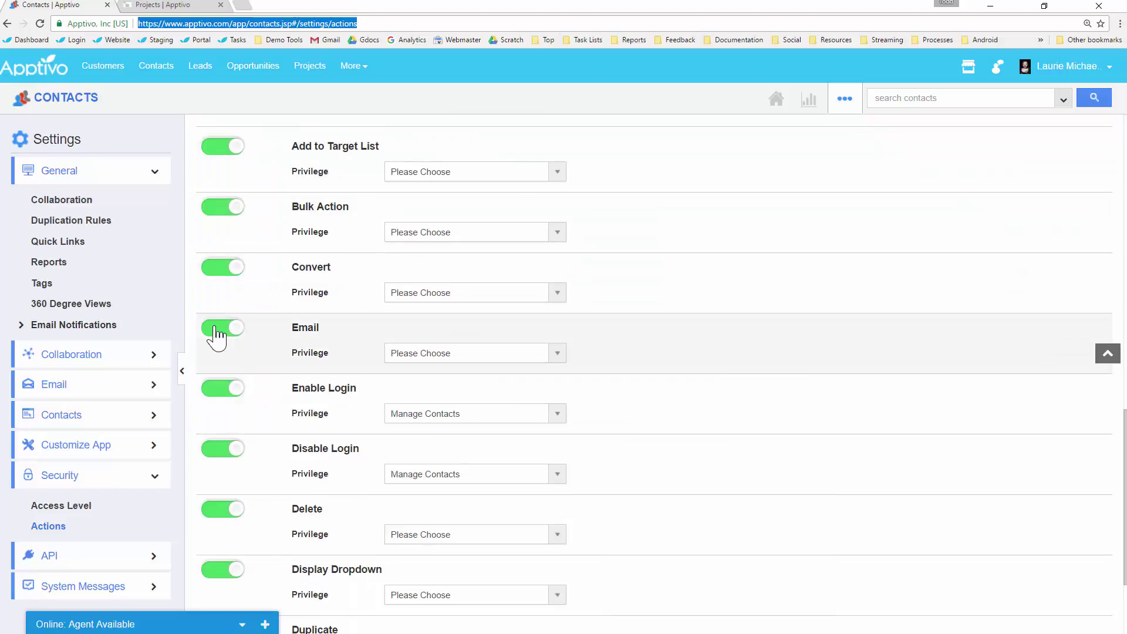
left_click(450, 233)
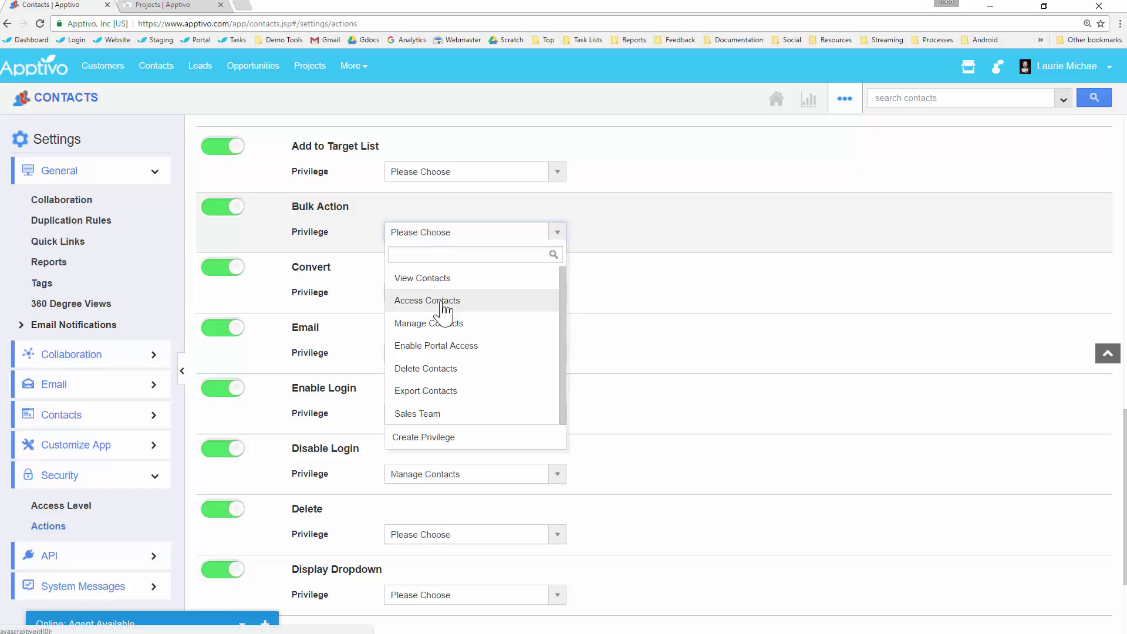
left_click(734, 314)
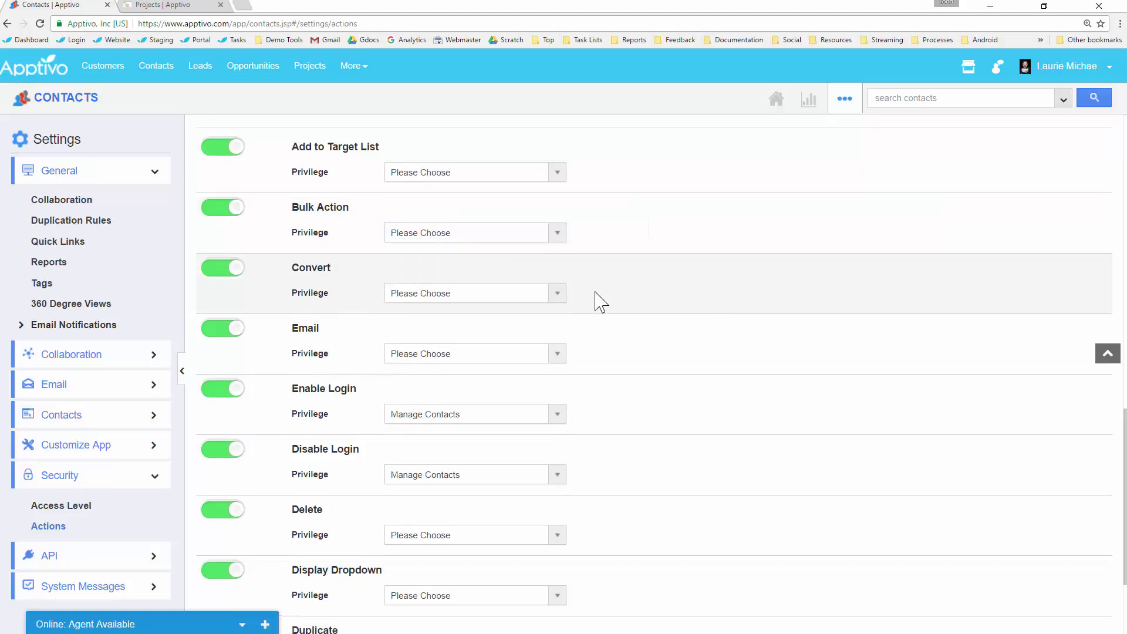
- Set the Add New Contact Type privilege to View Contacts
scroll(517, 305, "up", 4)
scroll(499, 276, "up", 10)
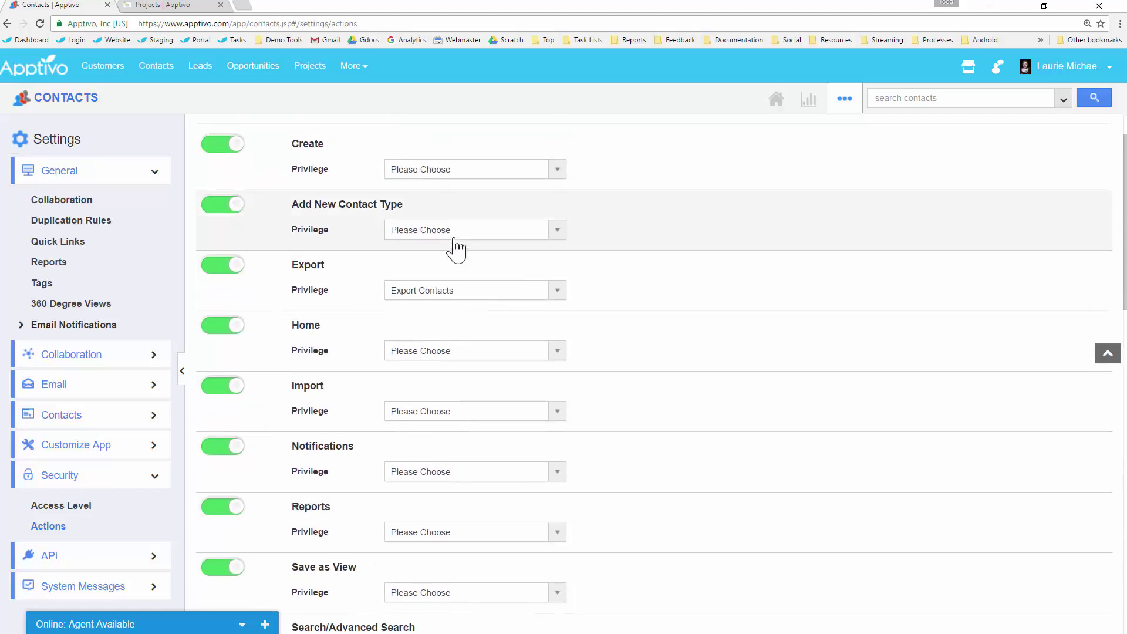
left_click(457, 232)
left_click(449, 276)
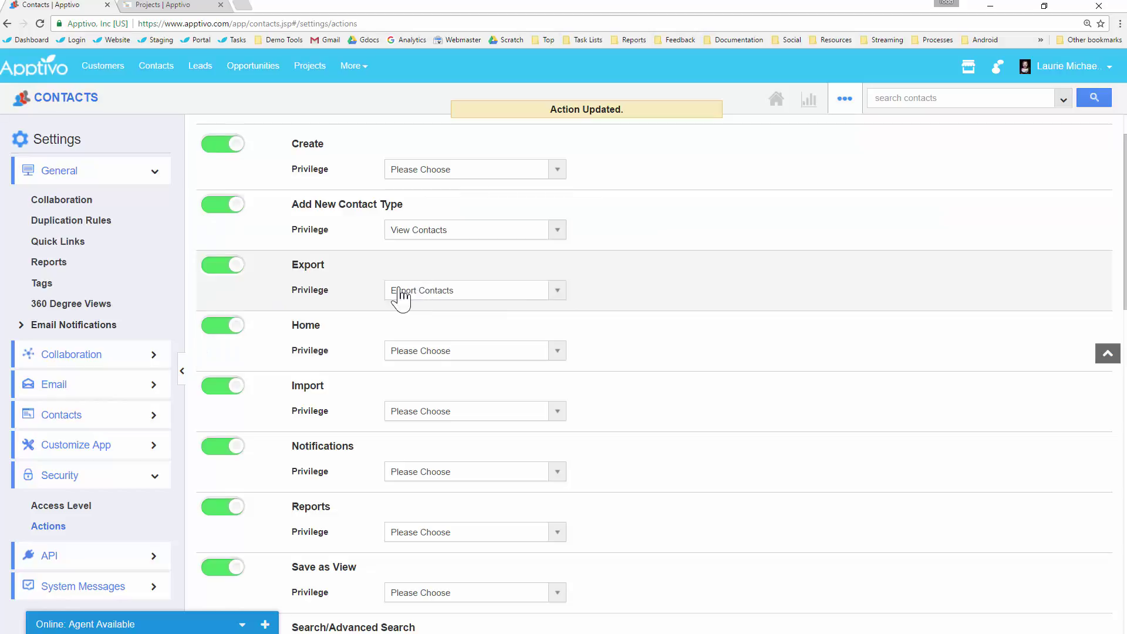
left_click(441, 302)
scroll(439, 405, "down", 3)
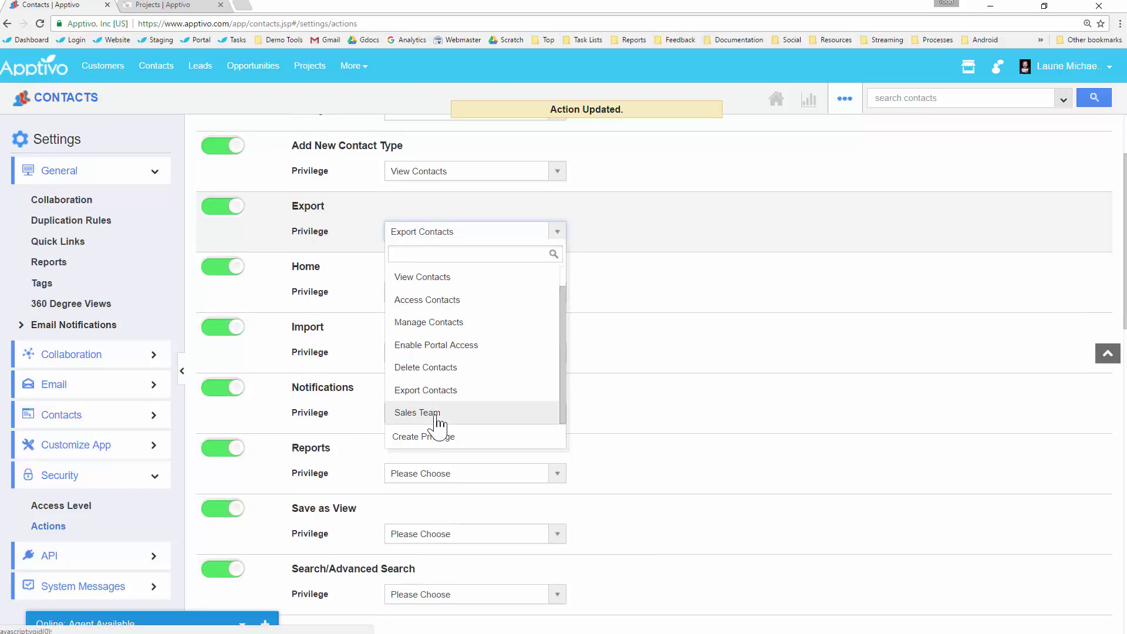
left_click(438, 413)
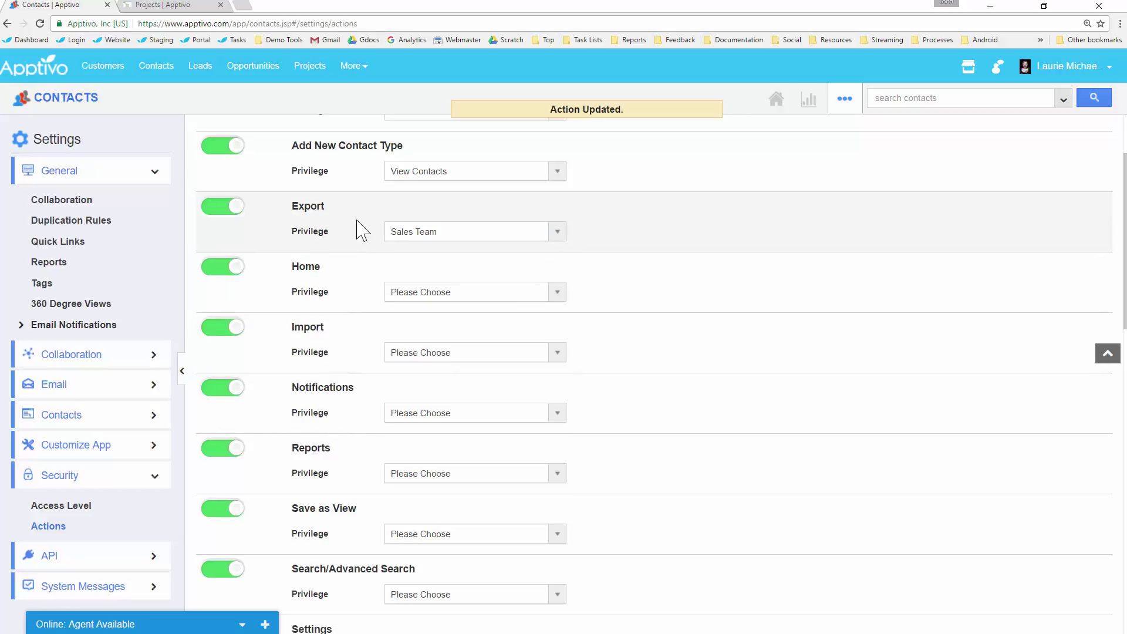
left_click(413, 233)
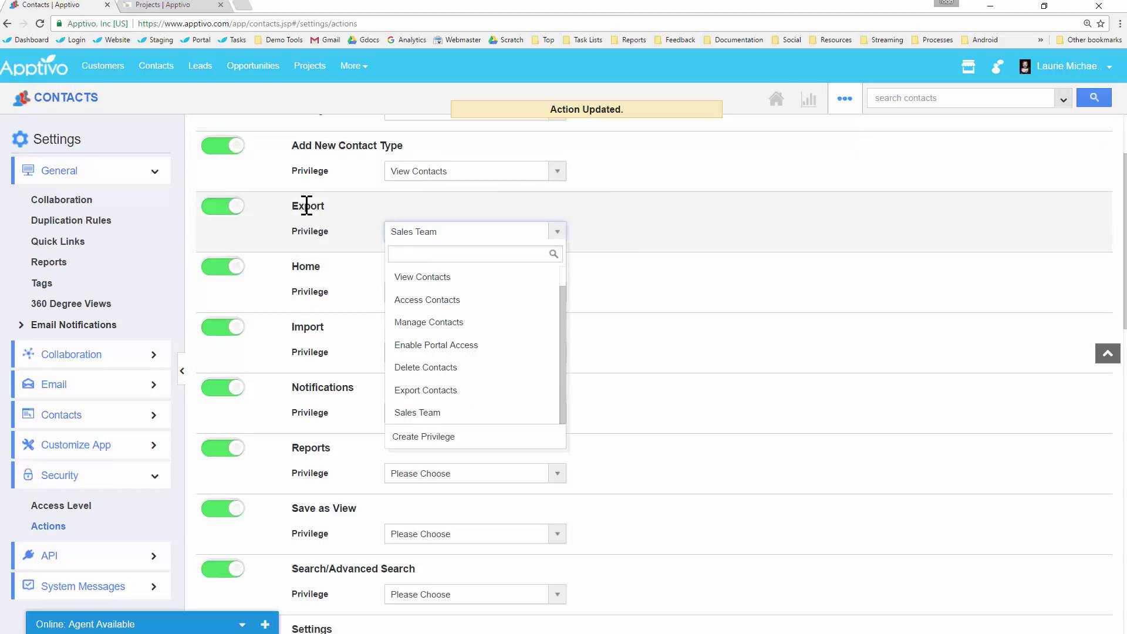
left_click(451, 391)
scroll(443, 379, "down", 4)
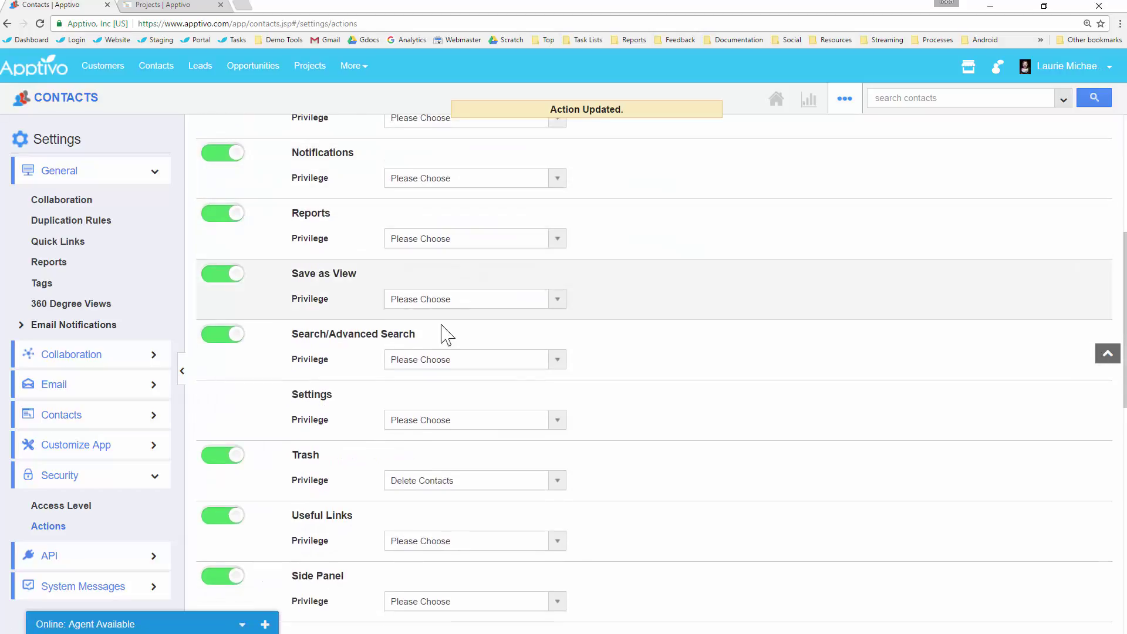
scroll(390, 496, "down", 12)
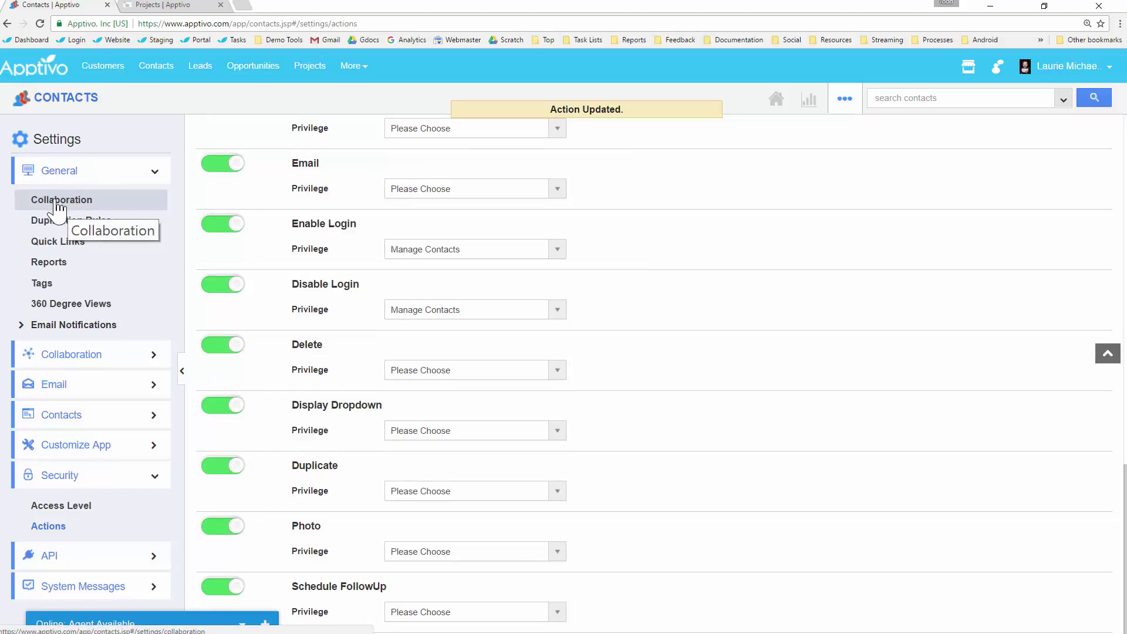
- Switch to the Projects tab and open its settings at General > Quick Links
left_click(59, 203)
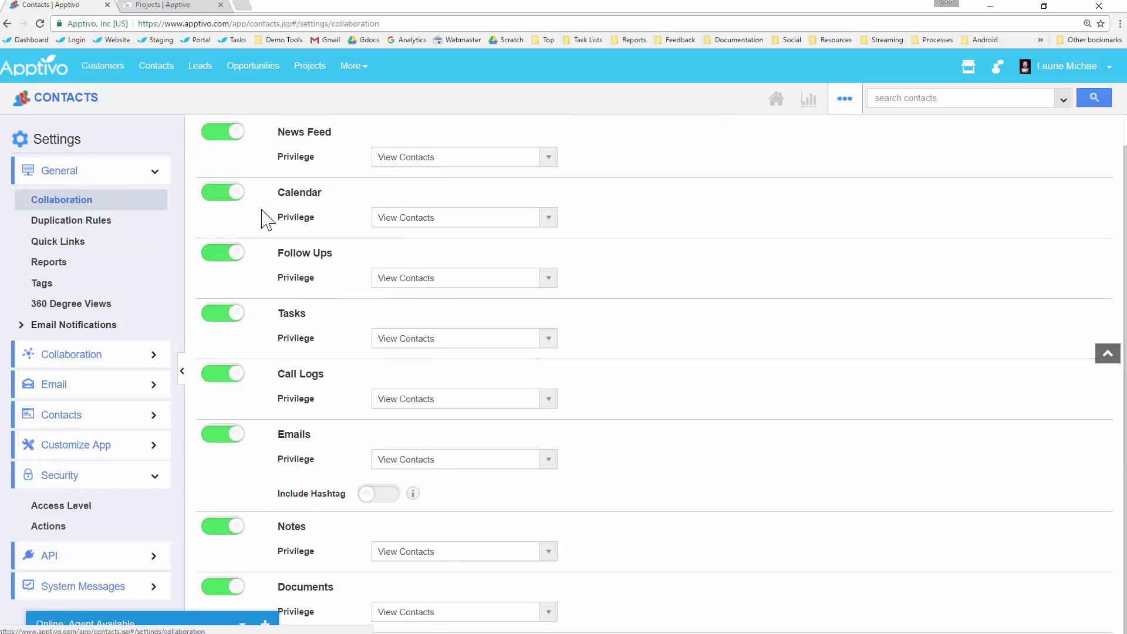
left_click(176, 7)
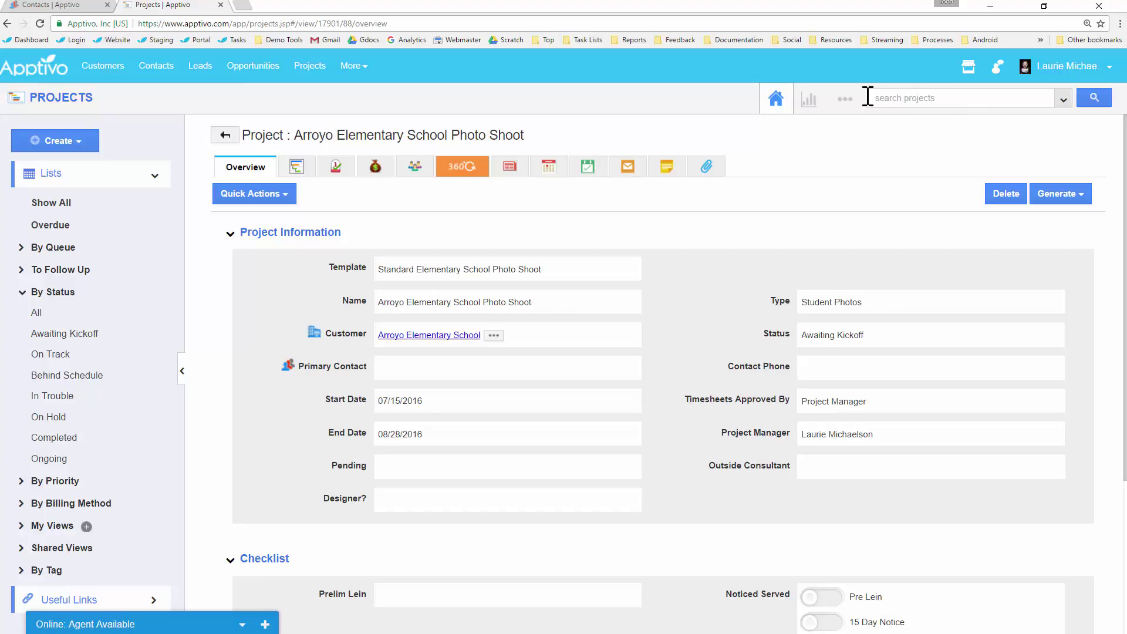
left_click(846, 99)
left_click(816, 147)
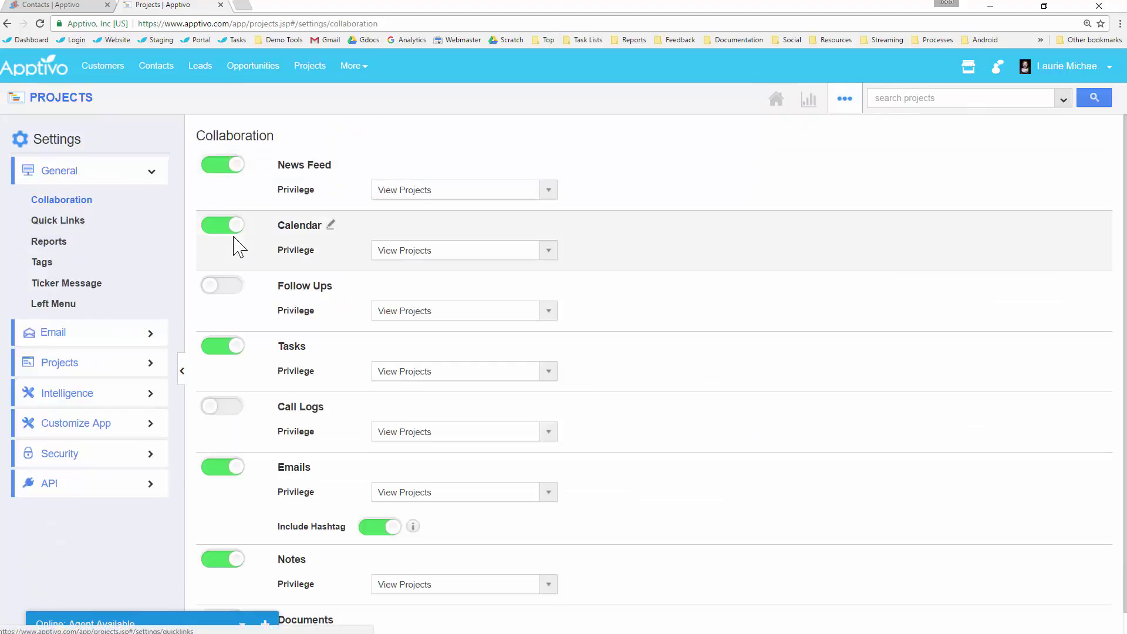
scroll(281, 331, "down", 1)
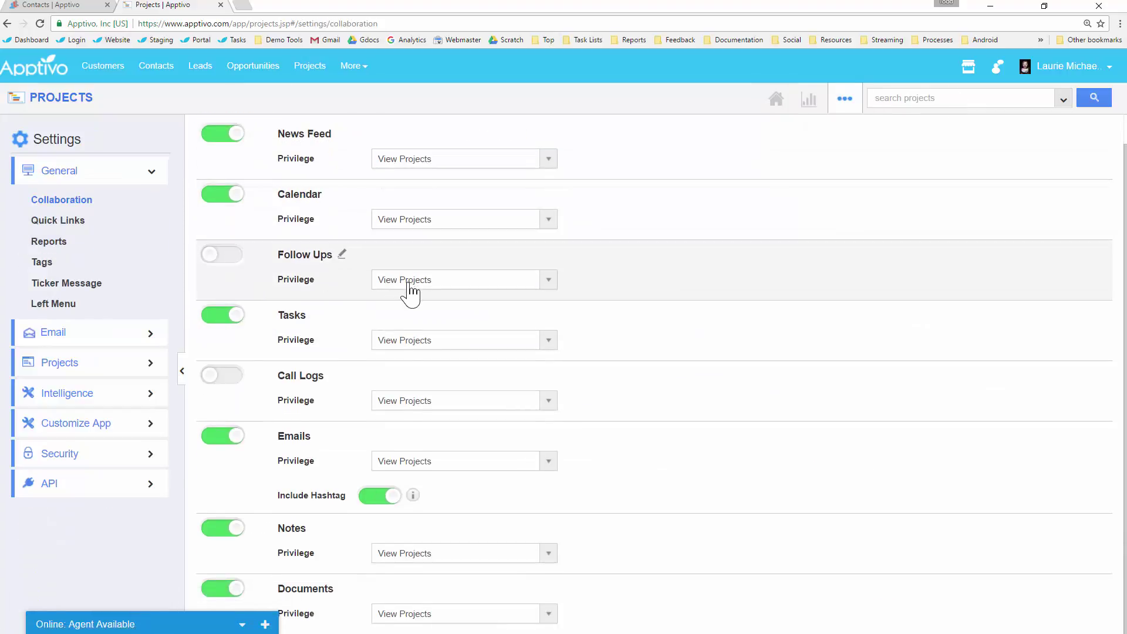
left_click(431, 617)
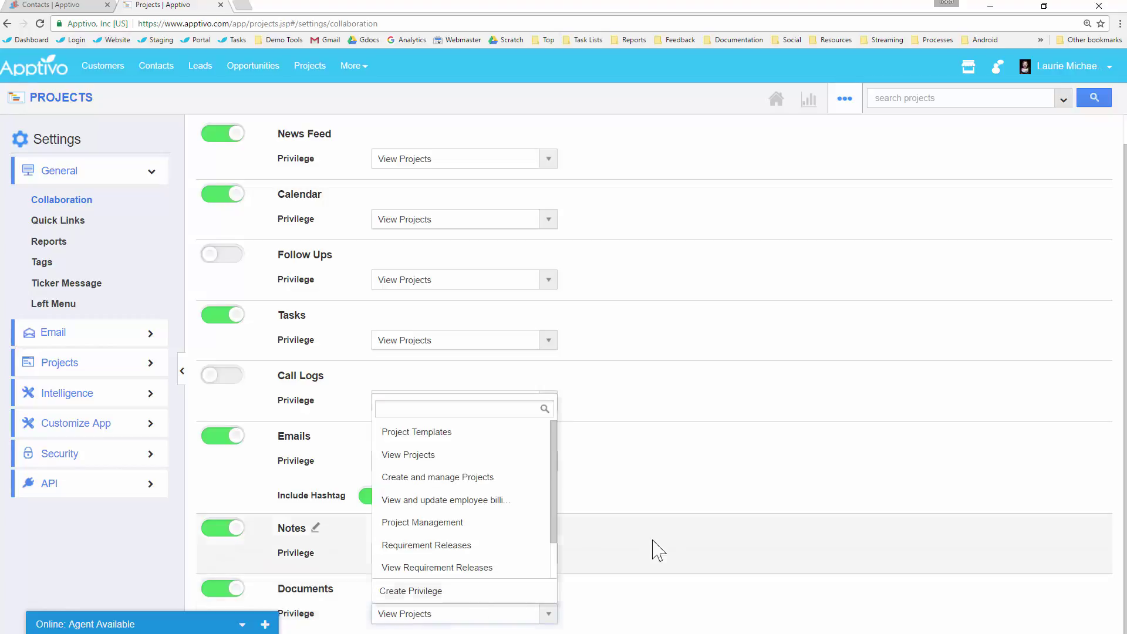
scroll(392, 558, "down", 2)
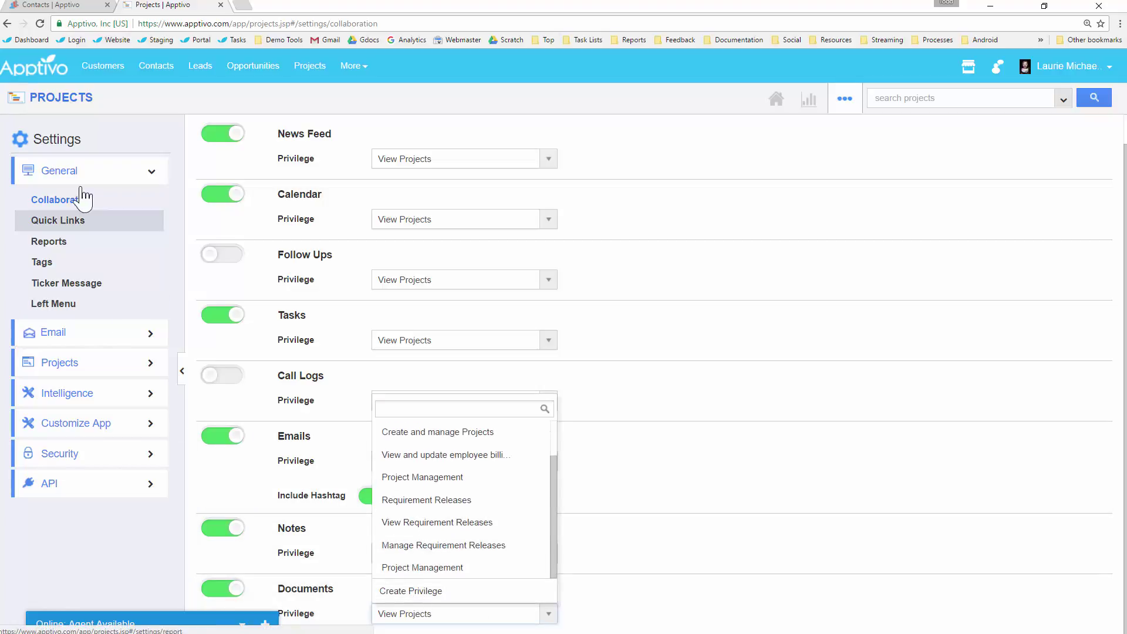
left_click(98, 223)
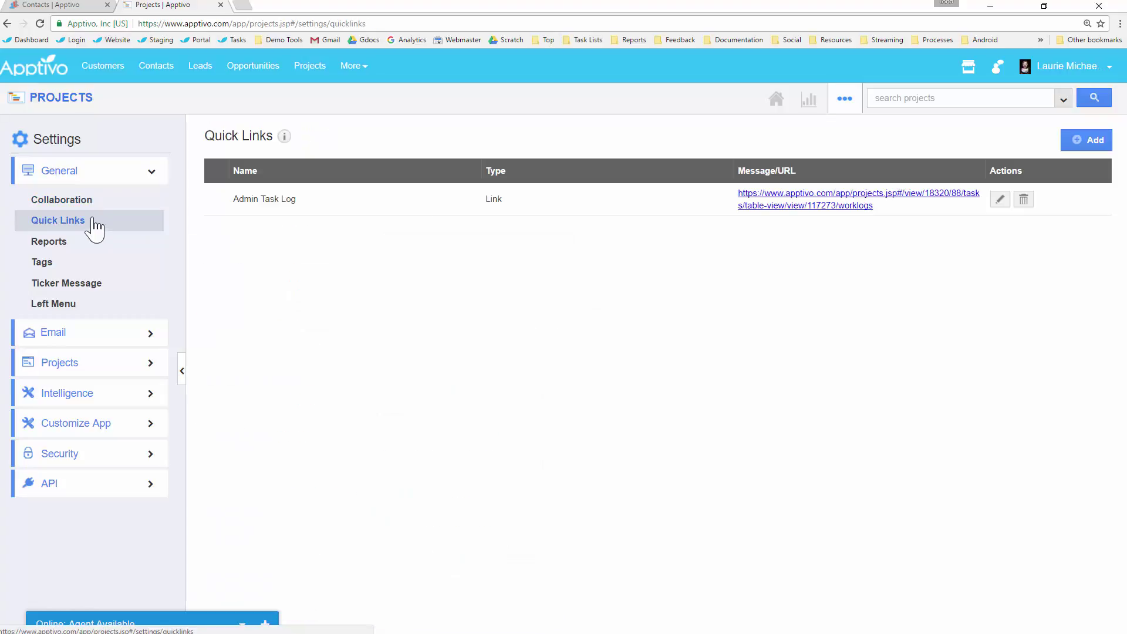
- Go through Projects Reports to Customize App > Views and scroll to Left Panel Views
left_click(49, 243)
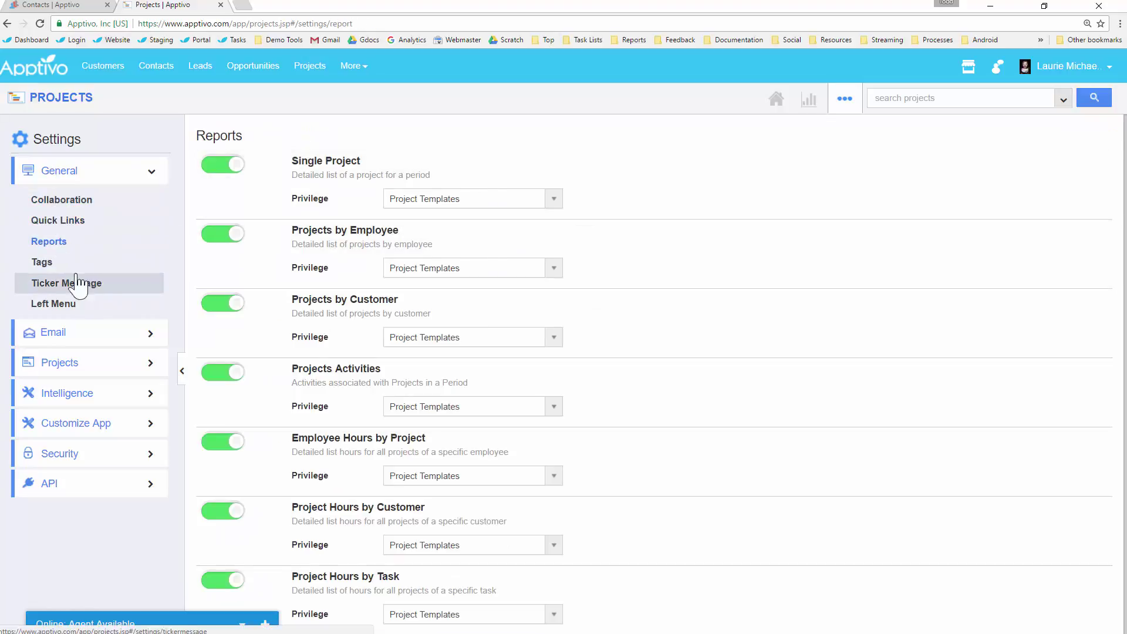
left_click(89, 427)
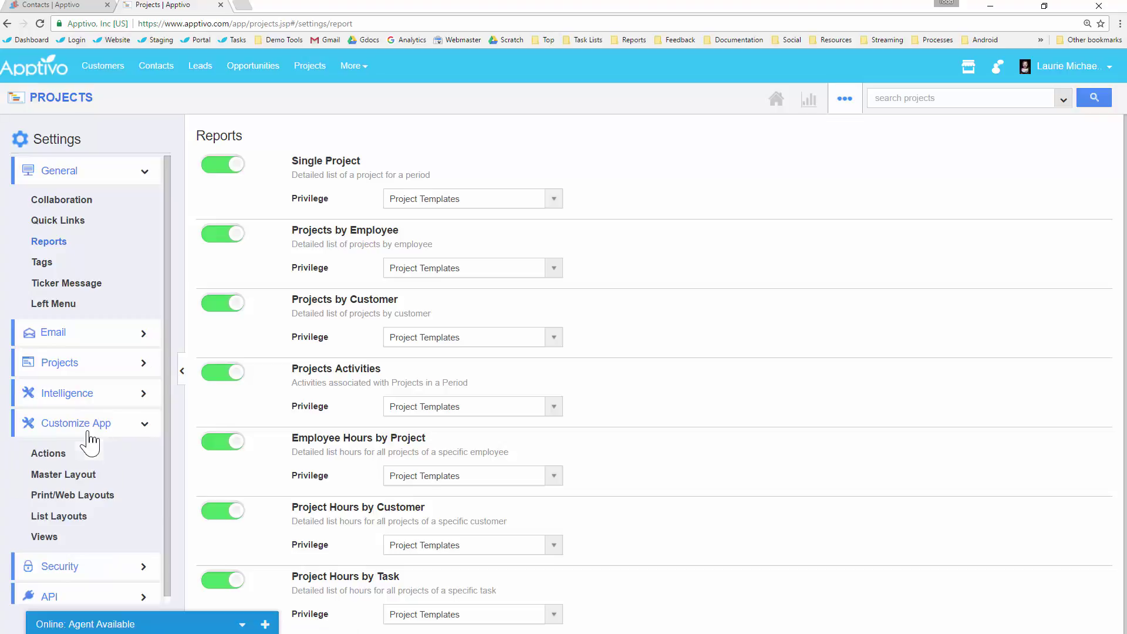
left_click(44, 537)
scroll(886, 433, "down", 2)
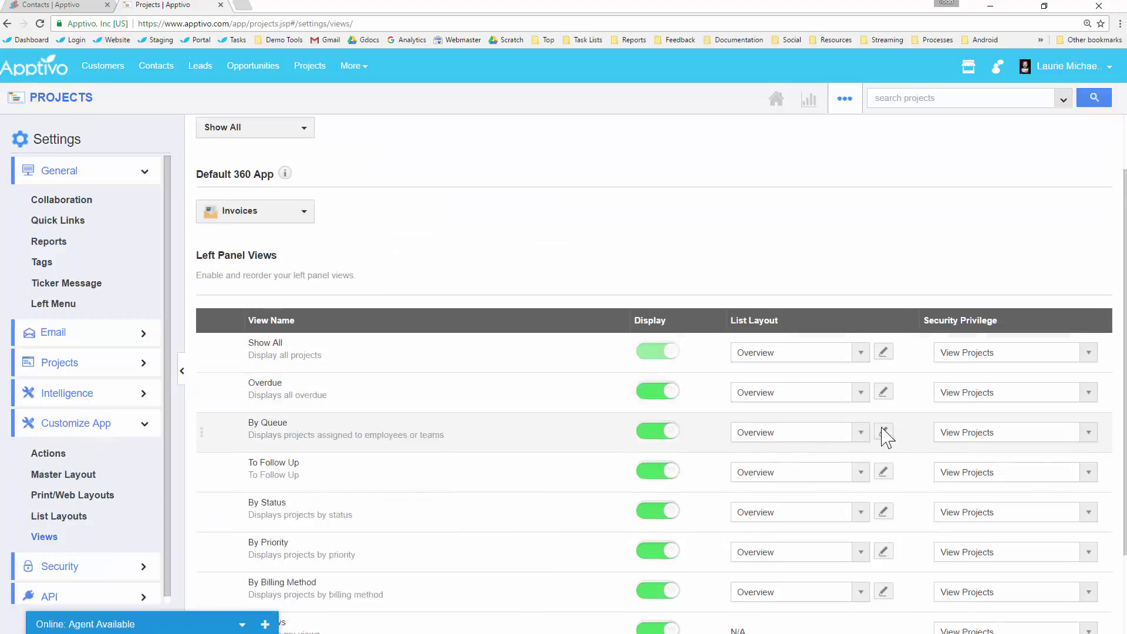